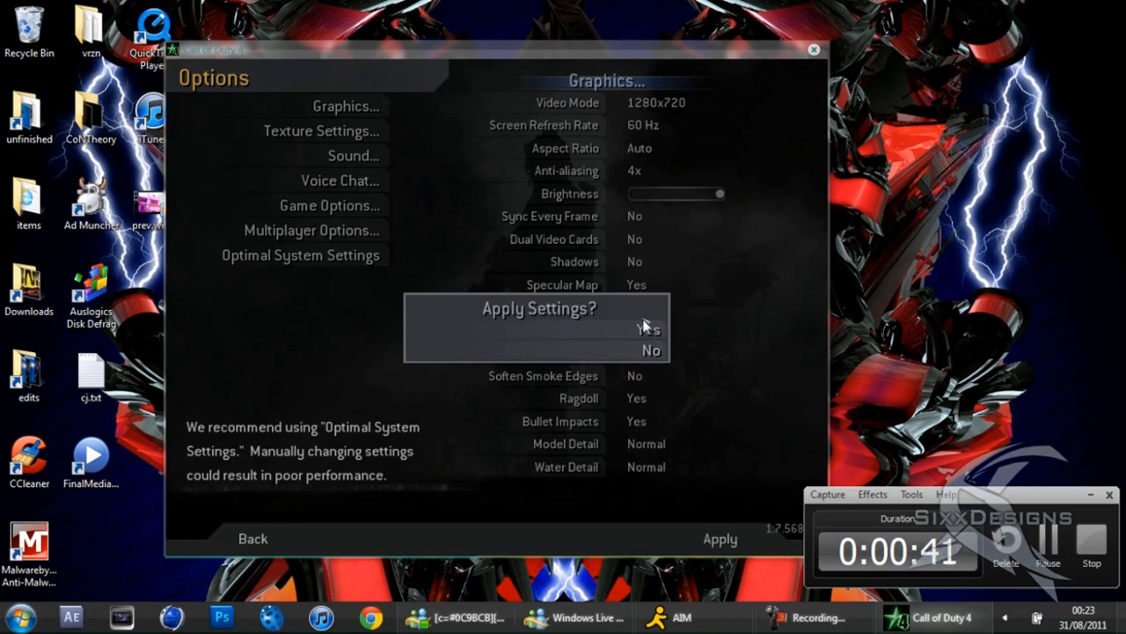
Step: Apply the 1280x720 graphics settings and reposition the game window so the whole window fits on the desktop
click(650, 329)
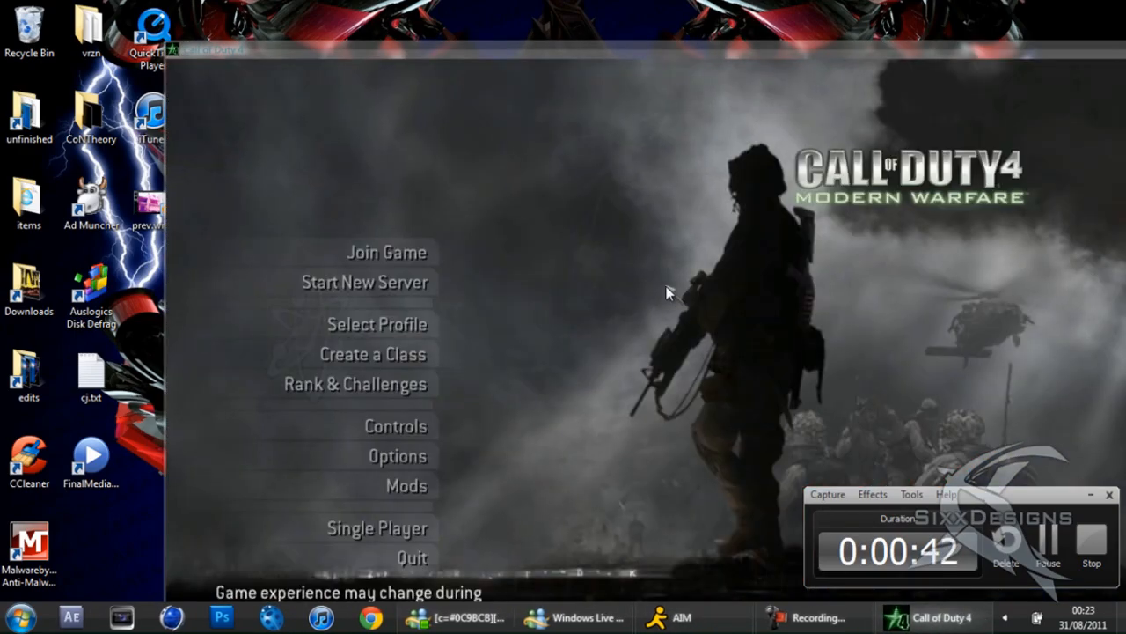
click(1090, 494)
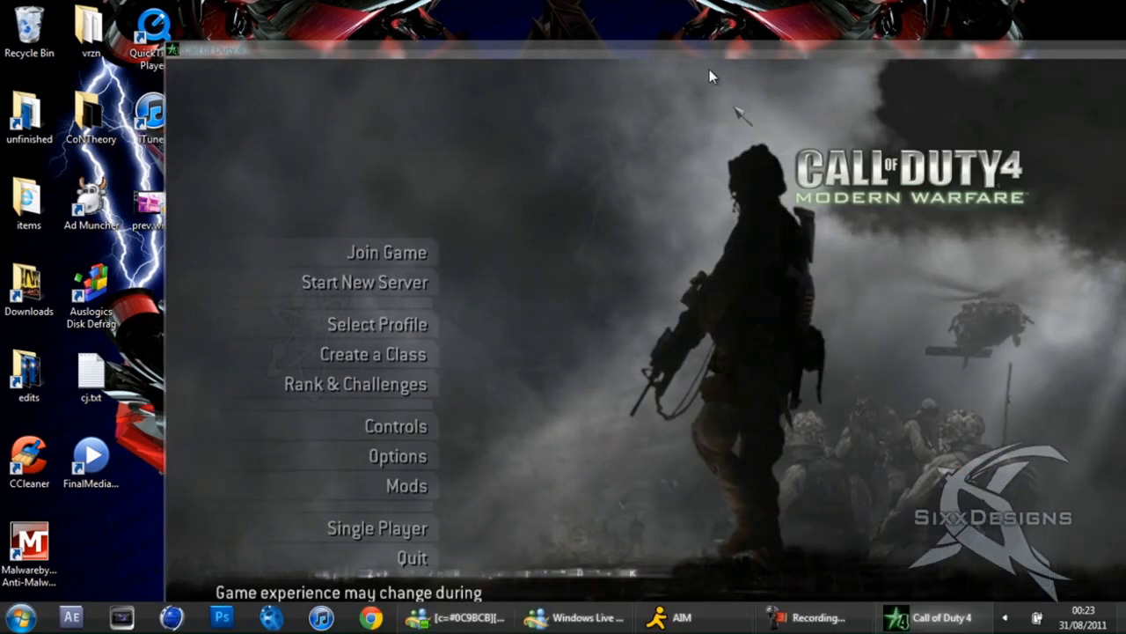
drag(697, 56, 560, 6)
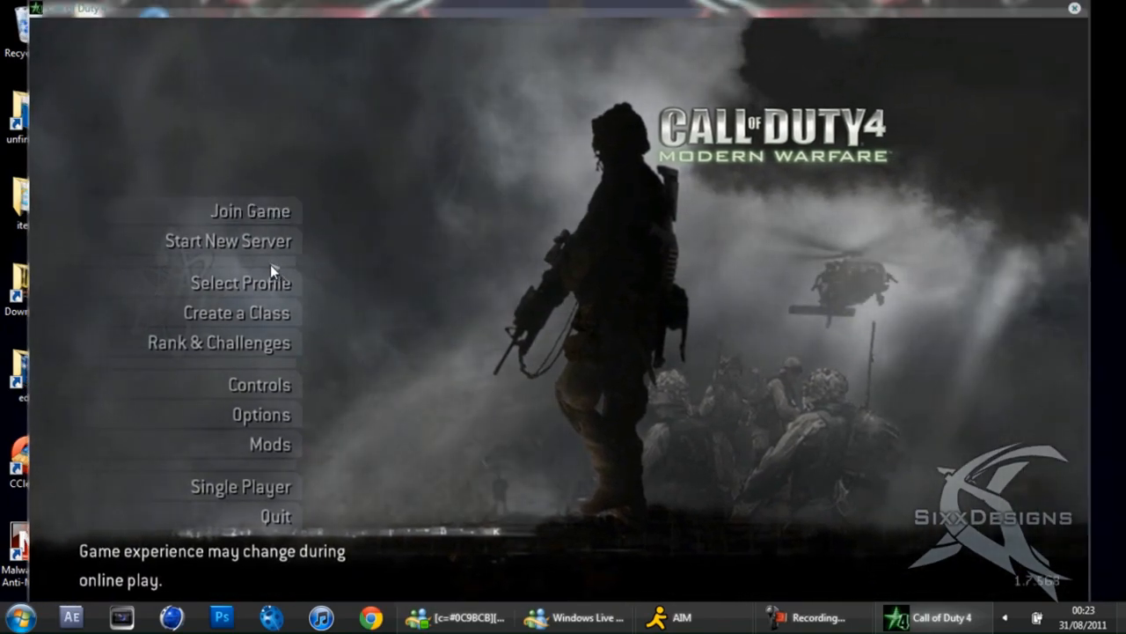
Step: Open the setup for a new server and set its game mode to Free-for-all
click(257, 241)
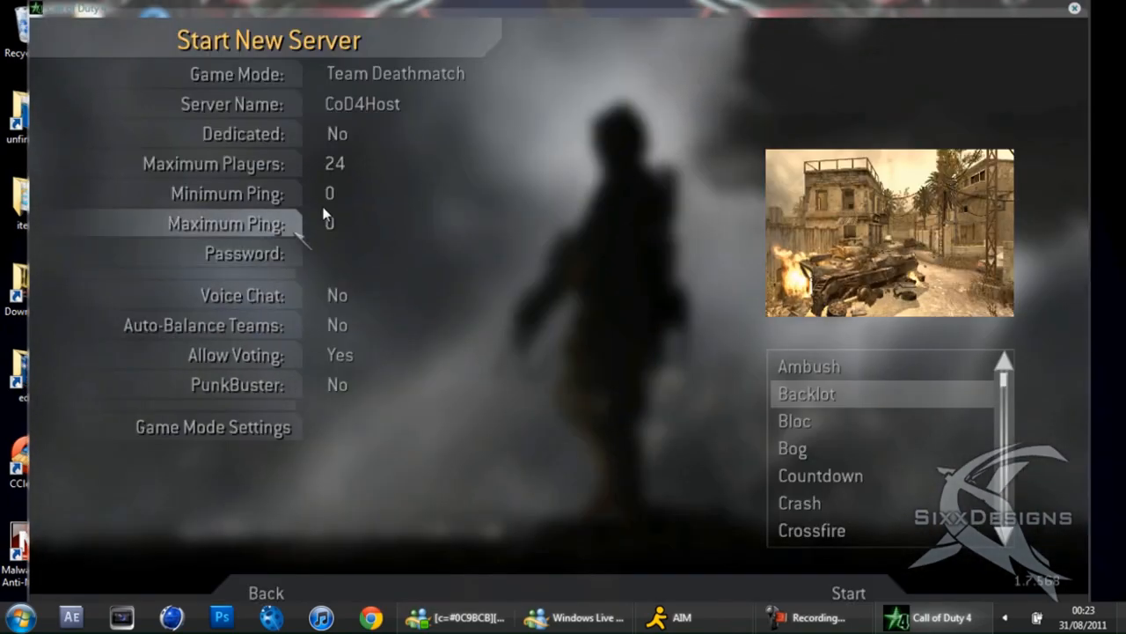
click(363, 79)
click(365, 79)
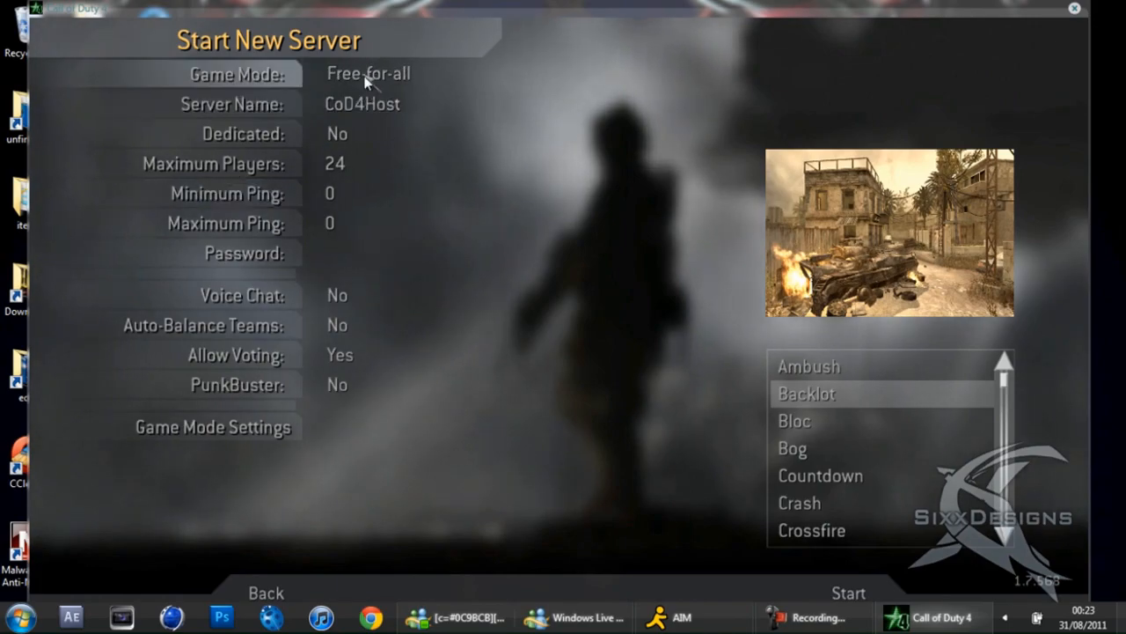
Step: Set the Free for All time limit to Unlimited, the score limit to 300 Points, and enable Hardcore Mode
click(261, 425)
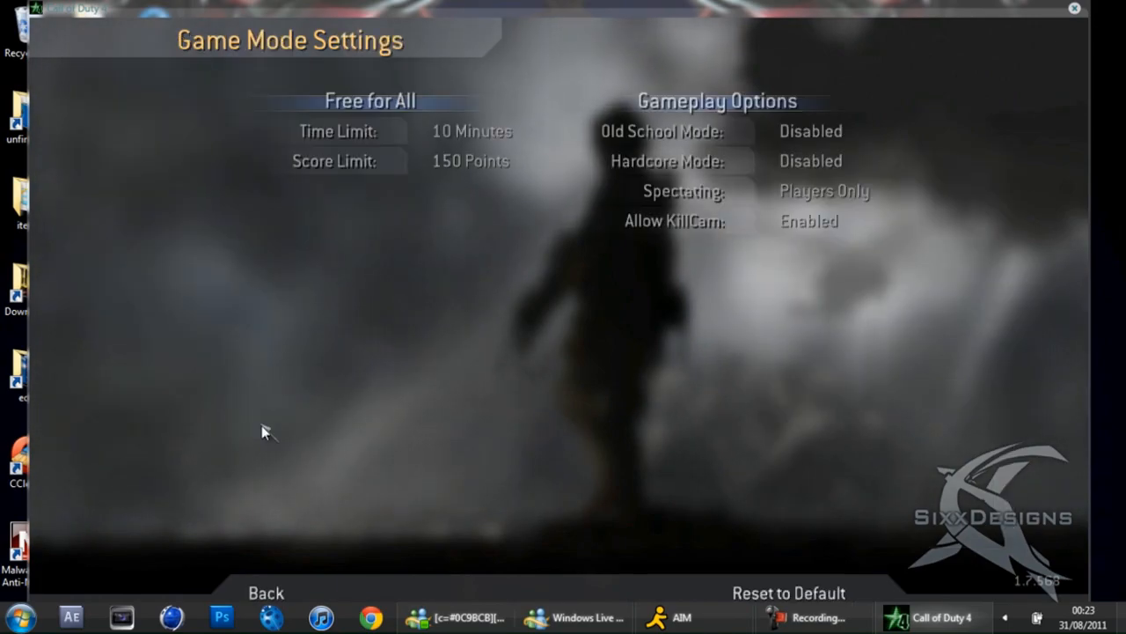
click(429, 134)
click(431, 134)
click(462, 159)
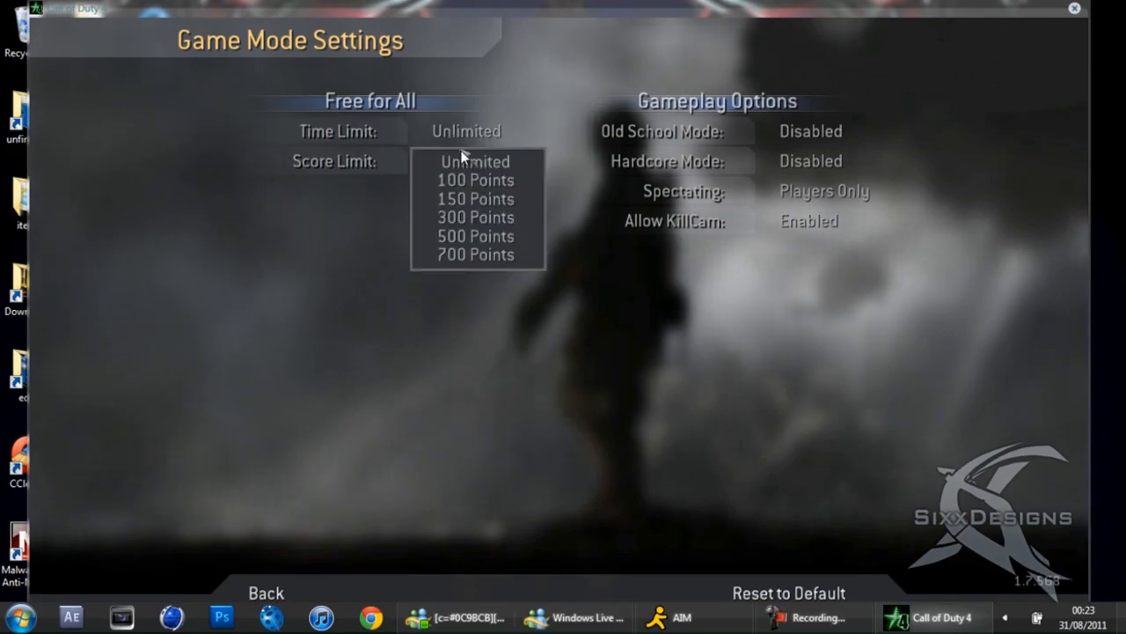
click(477, 217)
click(711, 160)
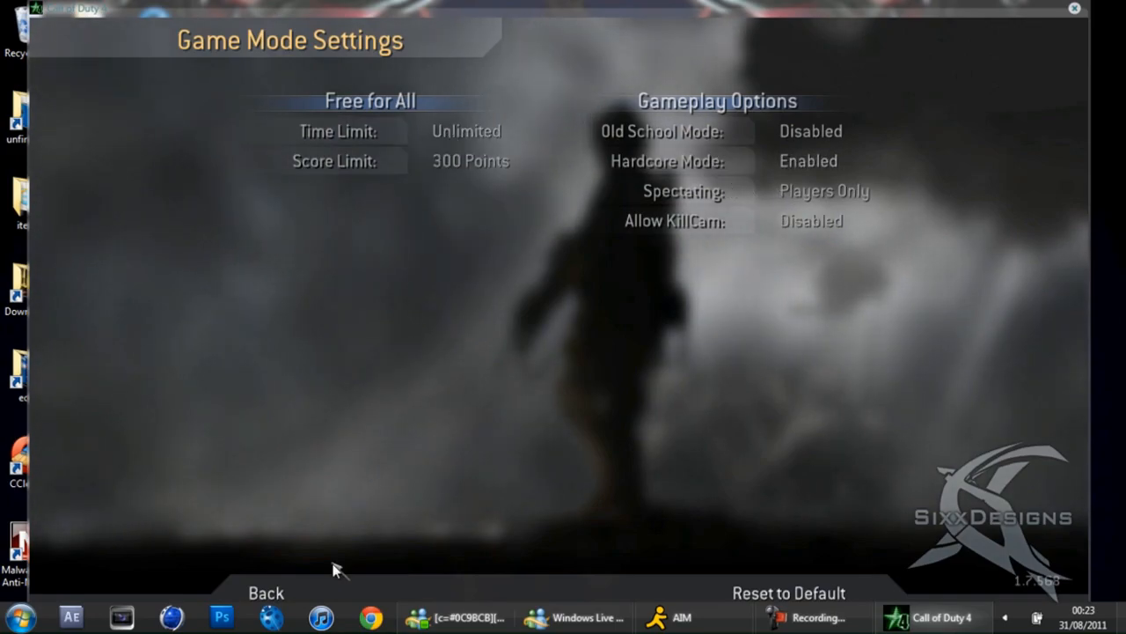
click(267, 593)
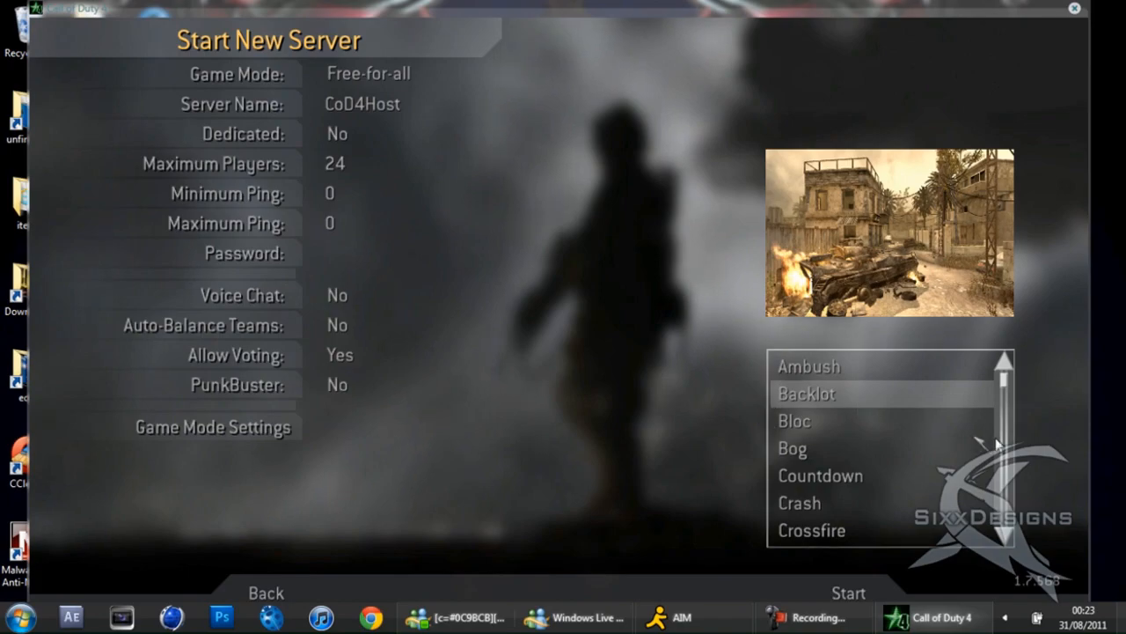
Step: Browse the maps at the end of the list, choose Killhouse, and start the server
drag(1007, 388, 1006, 516)
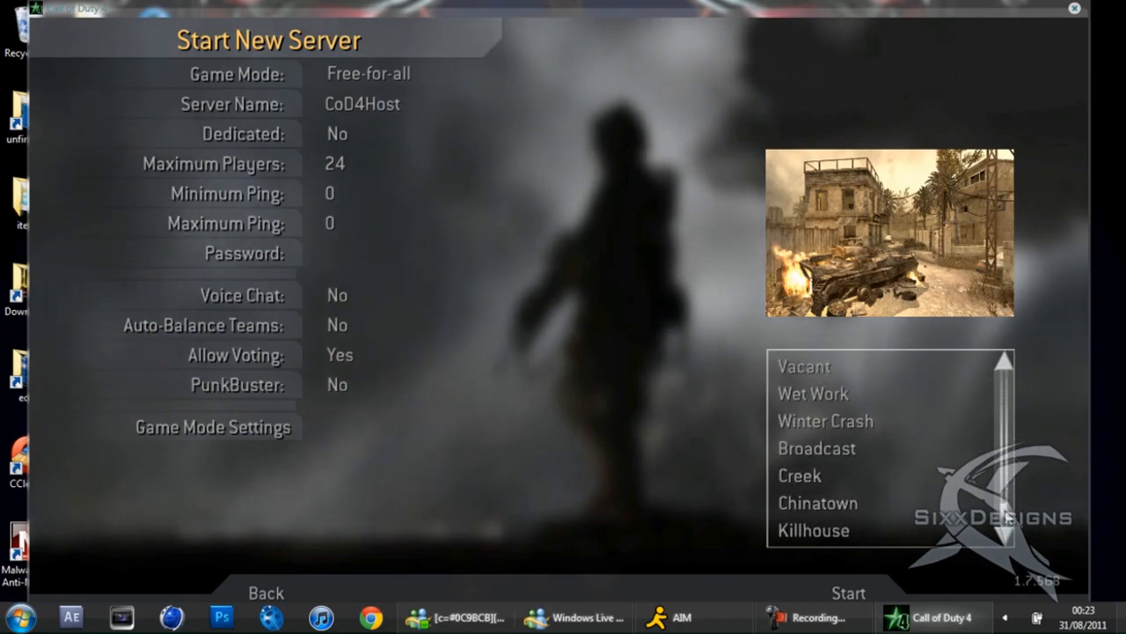
click(862, 421)
click(845, 399)
click(847, 422)
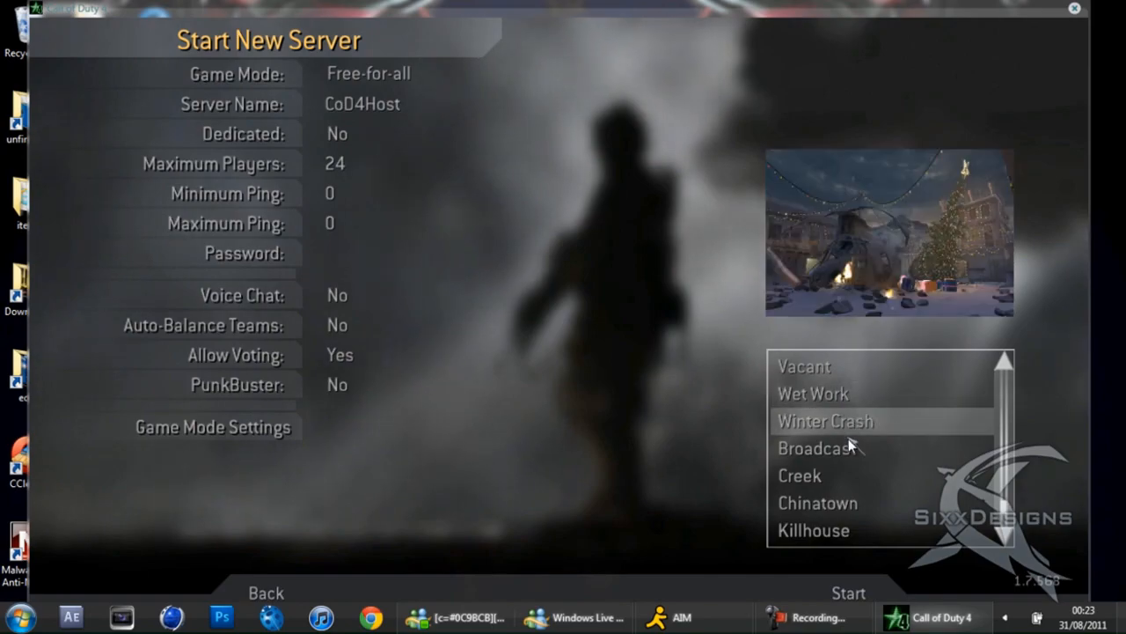
click(846, 449)
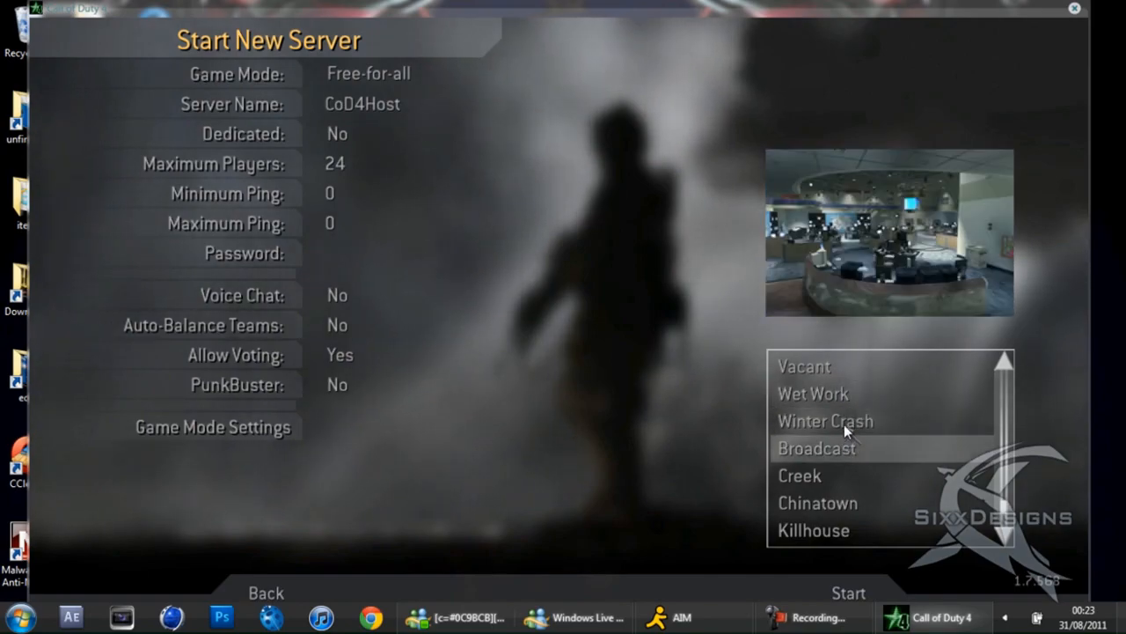
click(844, 423)
click(842, 450)
click(841, 475)
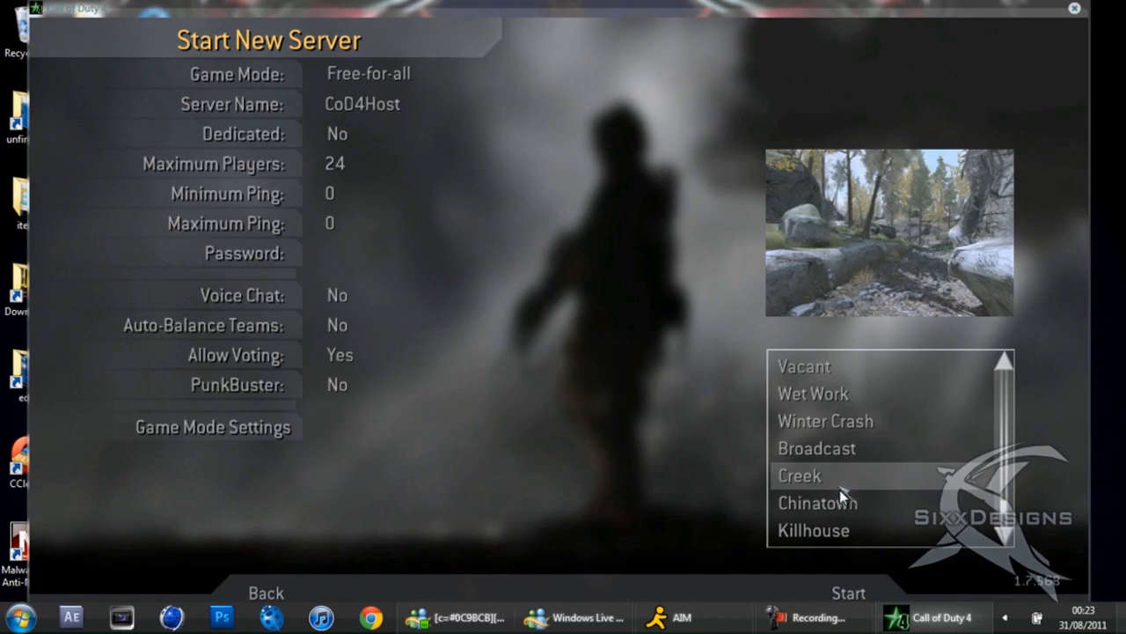
click(839, 503)
click(839, 527)
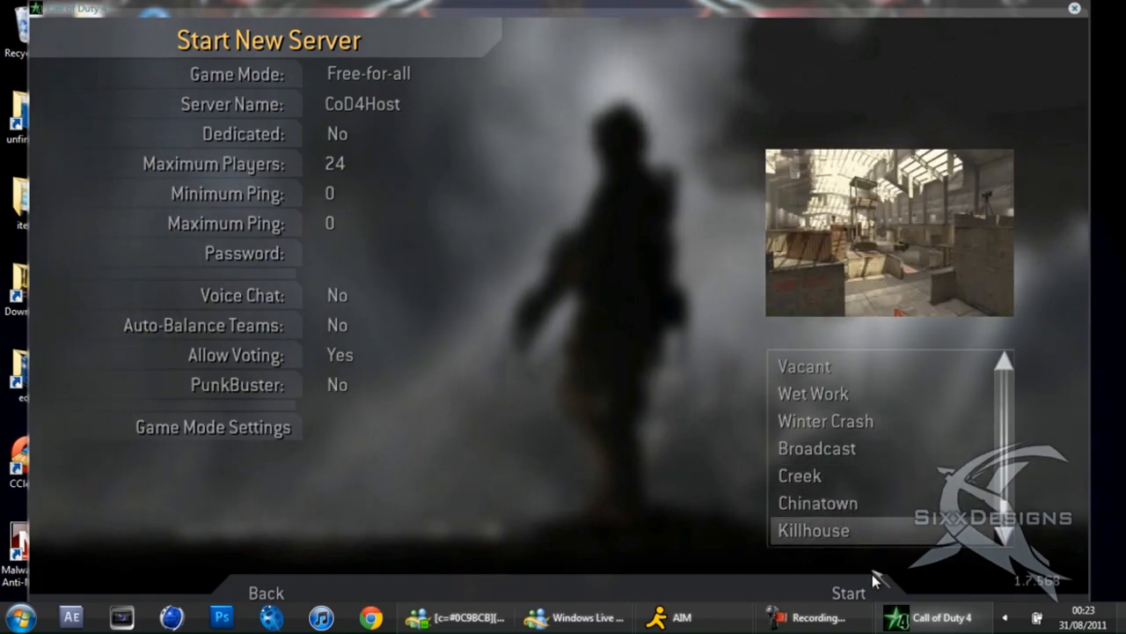
click(861, 593)
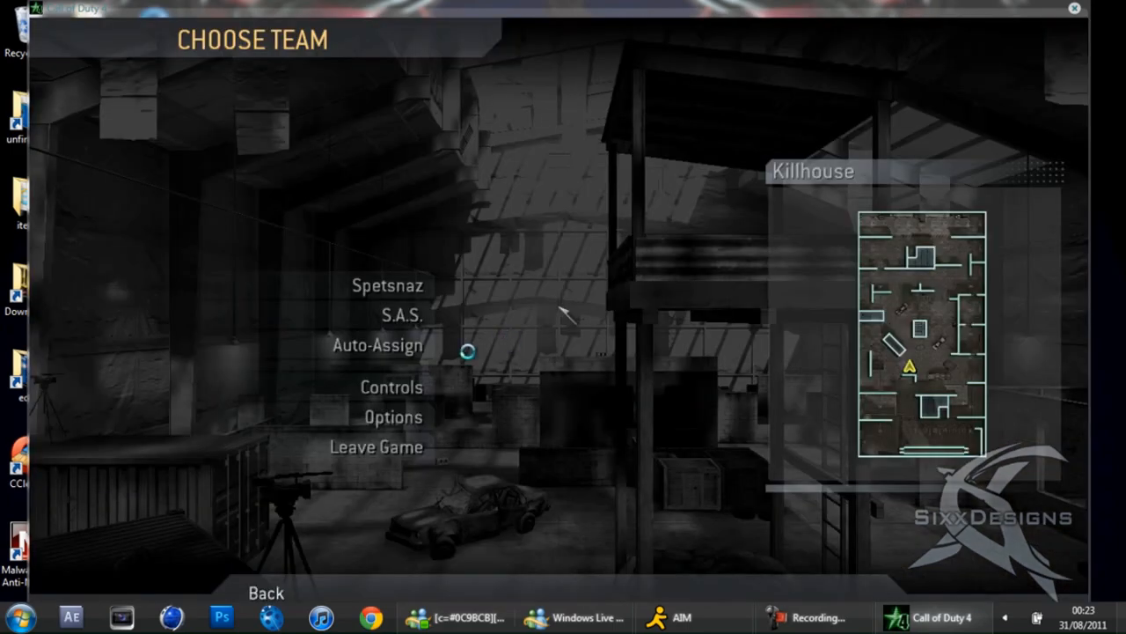
Step: Join the match through Auto-Assign with the Spec Ops class and try to hide the gun with /cg_drawgun 0
click(433, 356)
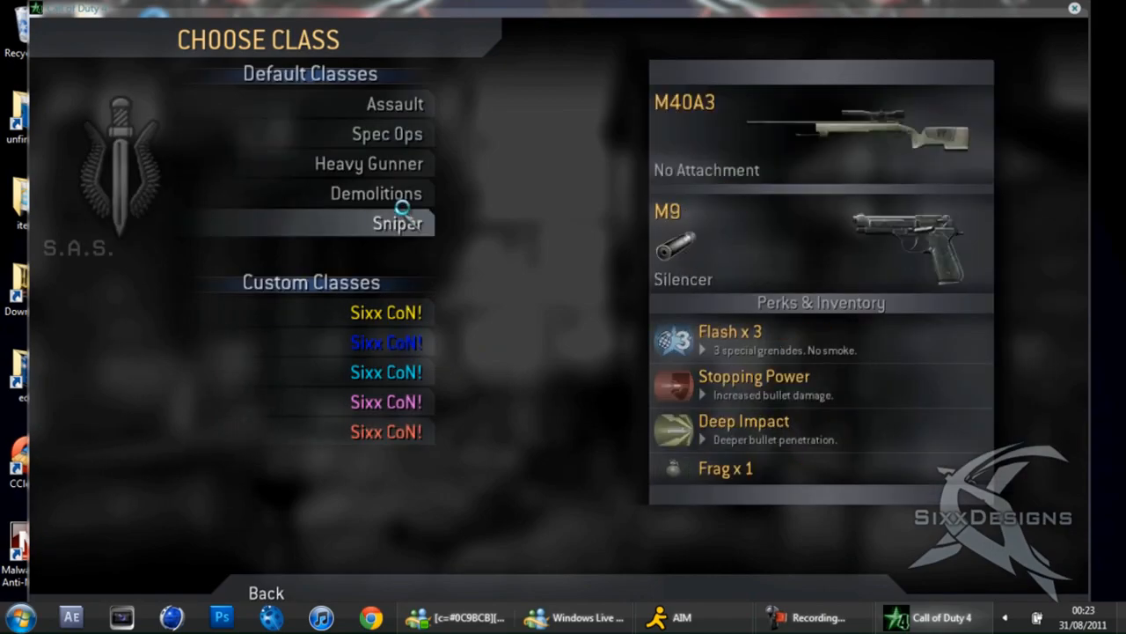
click(407, 132)
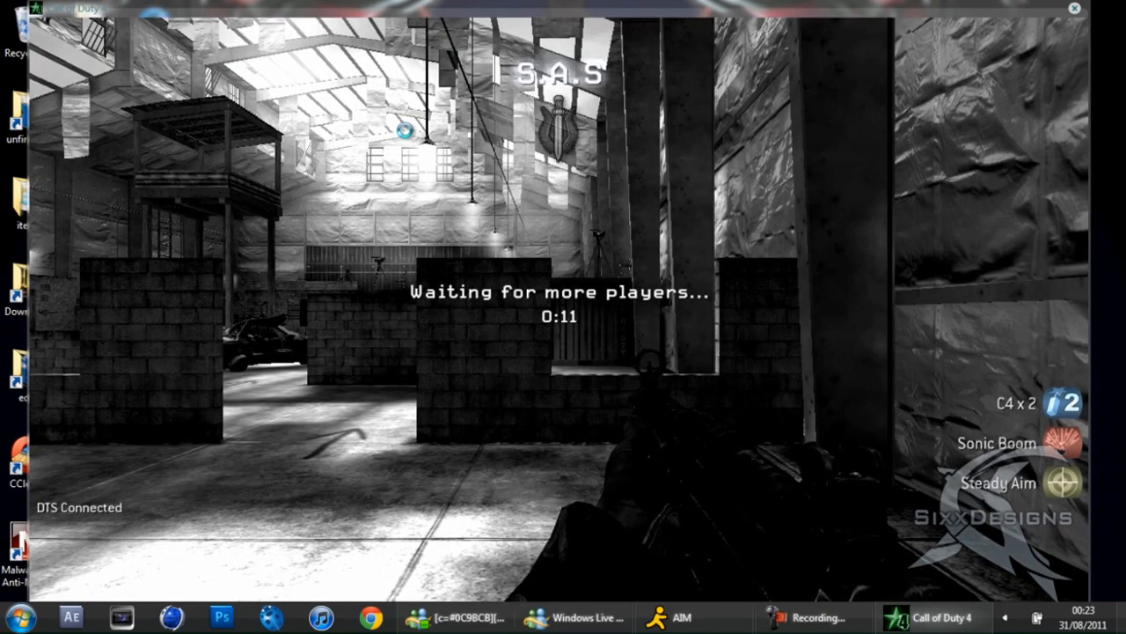
key(grave)
text(/c)
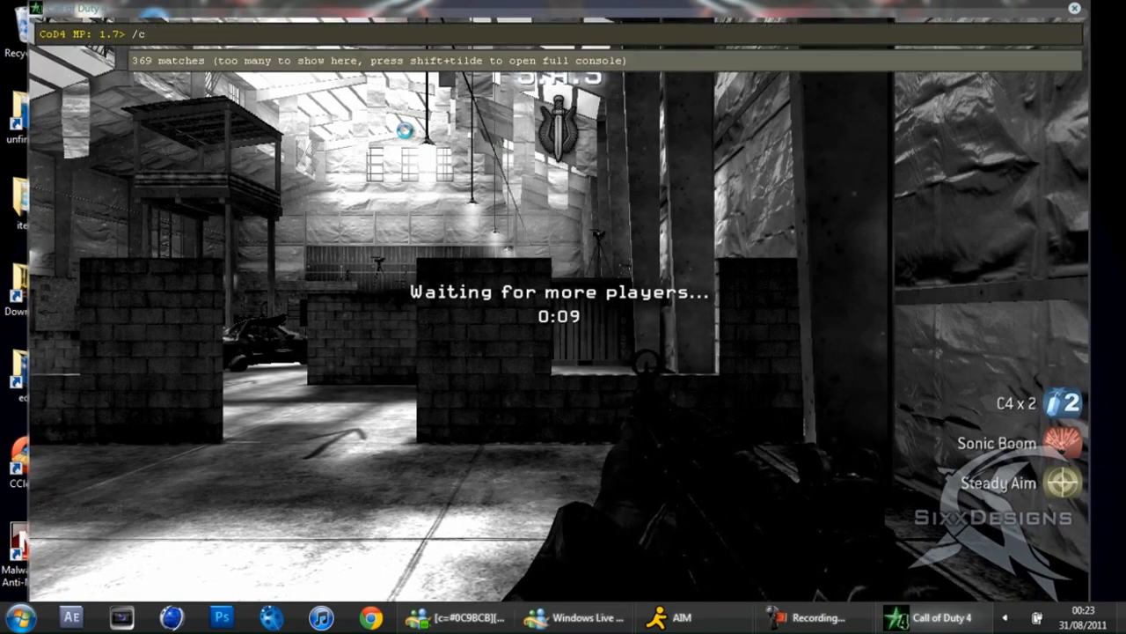
text(g_dr)
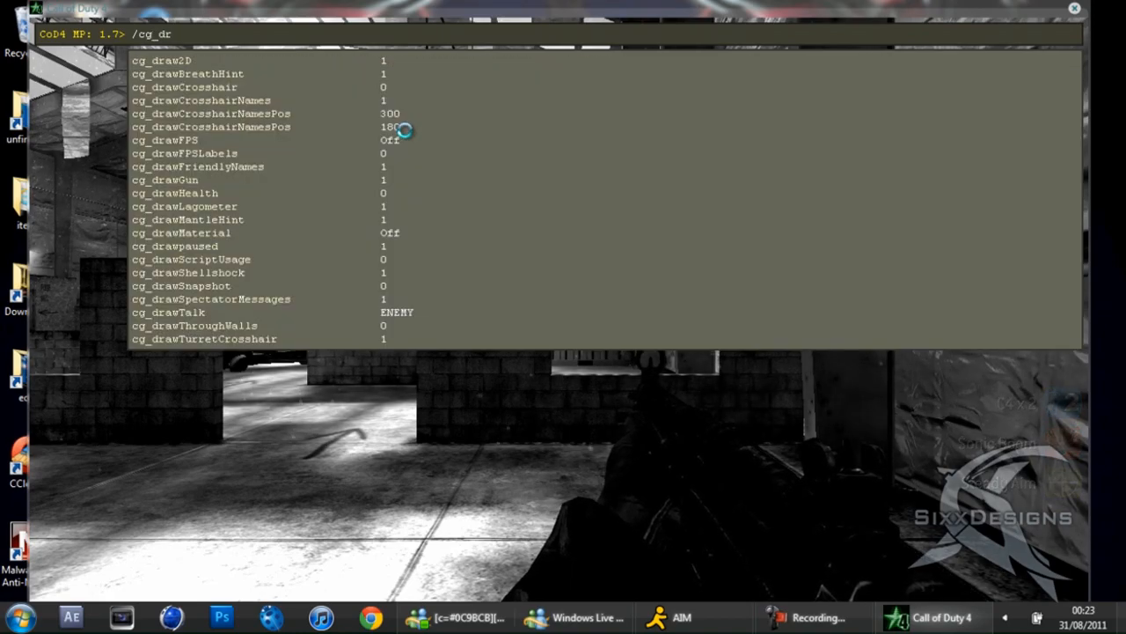
text(awgun 0)
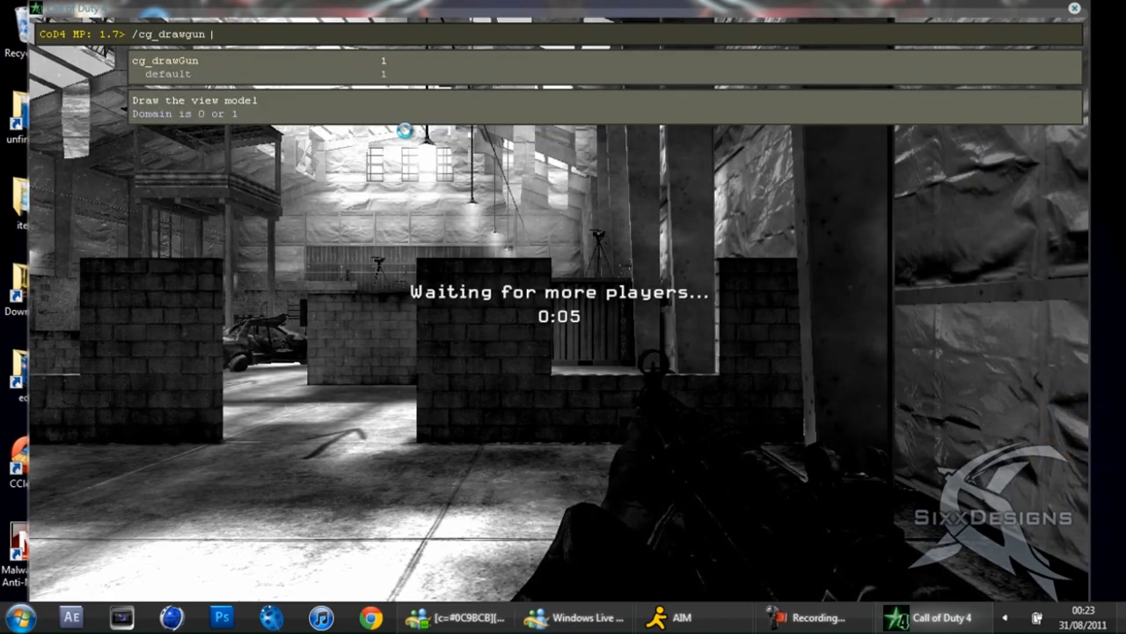
key(Return)
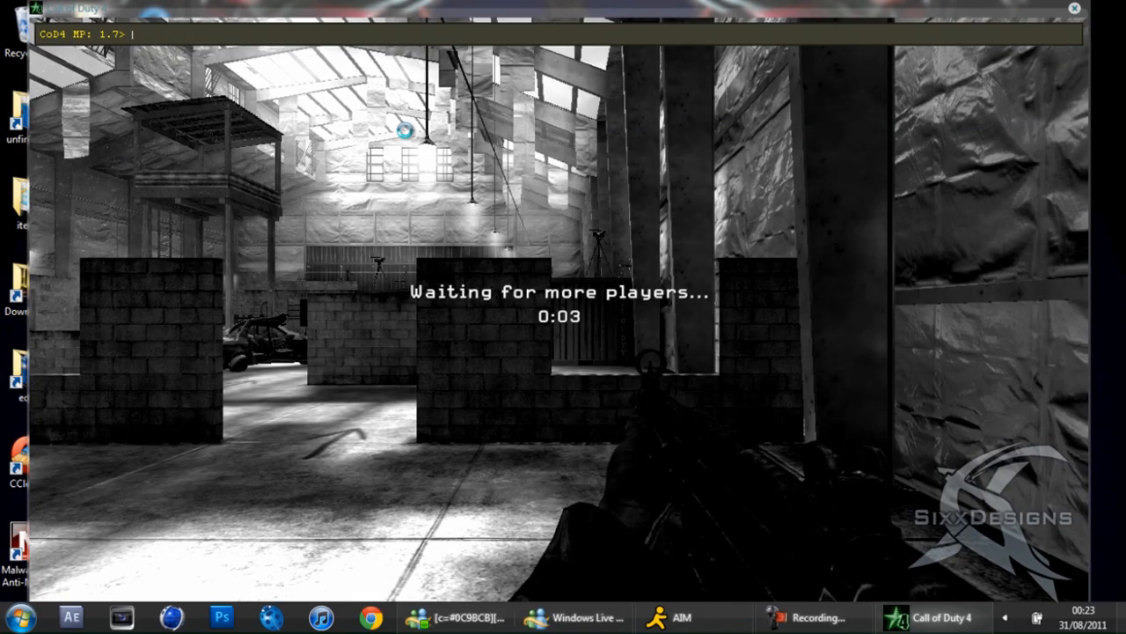
Step: Reload the map in developer mode with /devmap mp_killhouse and rejoin through Auto-Assign as Spec Ops
text(/devmap mp_killhouse)
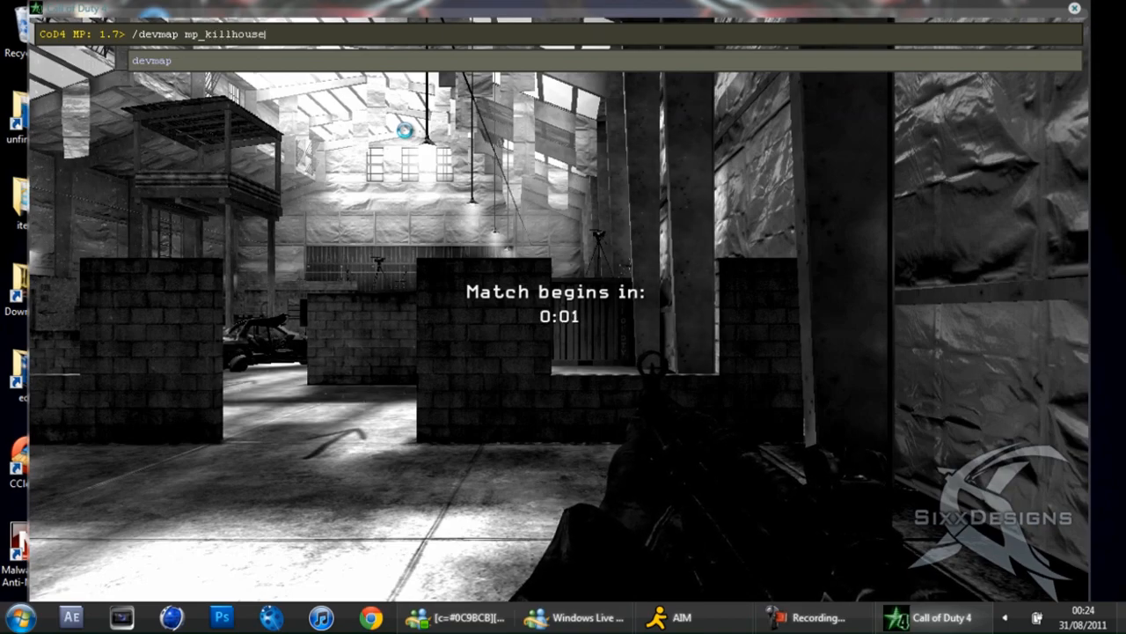
key(Return)
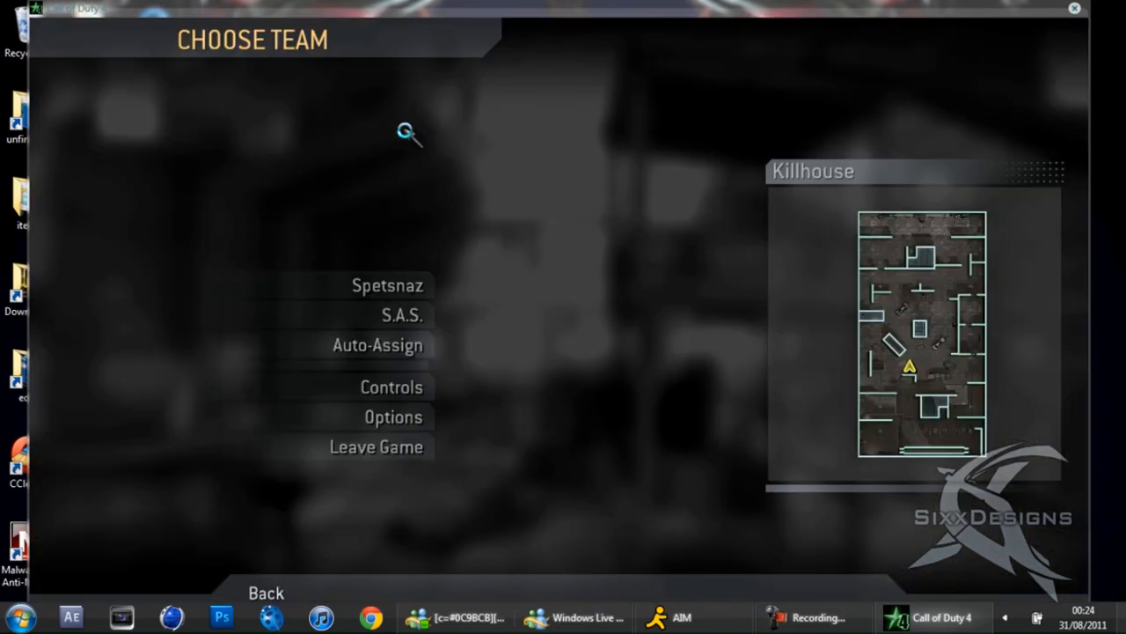
click(386, 336)
click(377, 128)
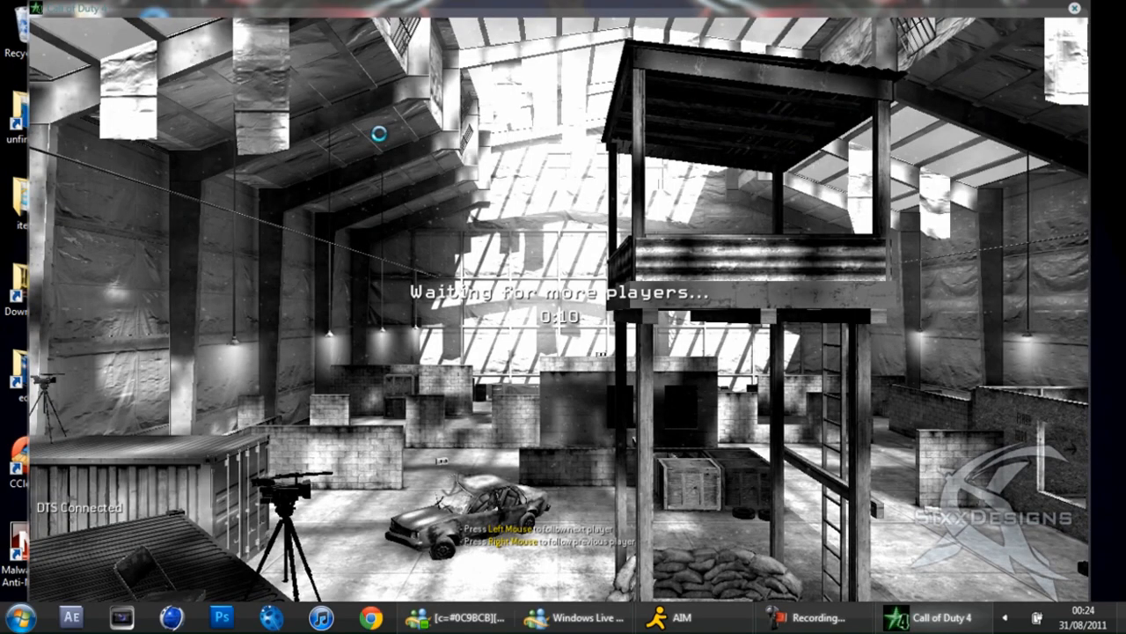
Step: Hide the gun model with the console command /cg_drawgun 0
key(grave)
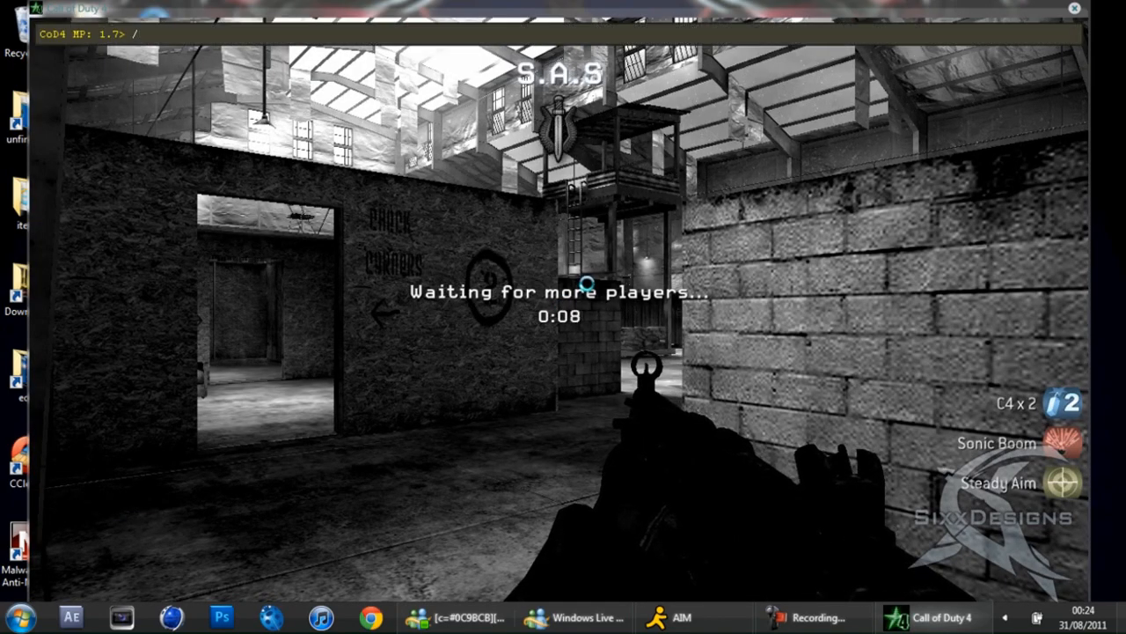
text(/cg_d)
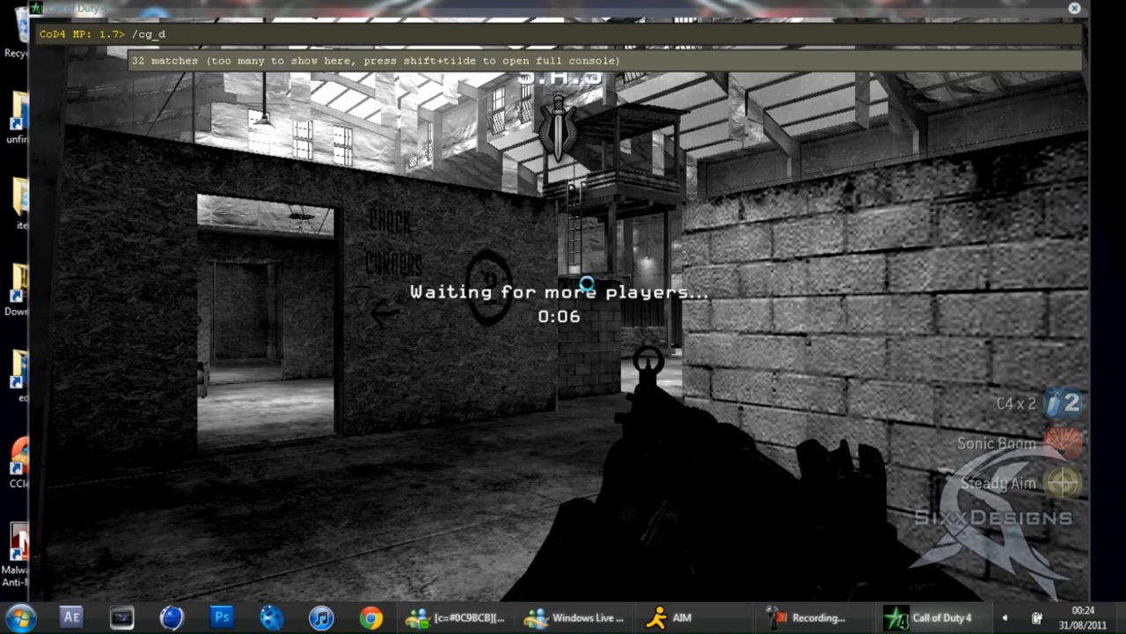
text(rawgun 0)
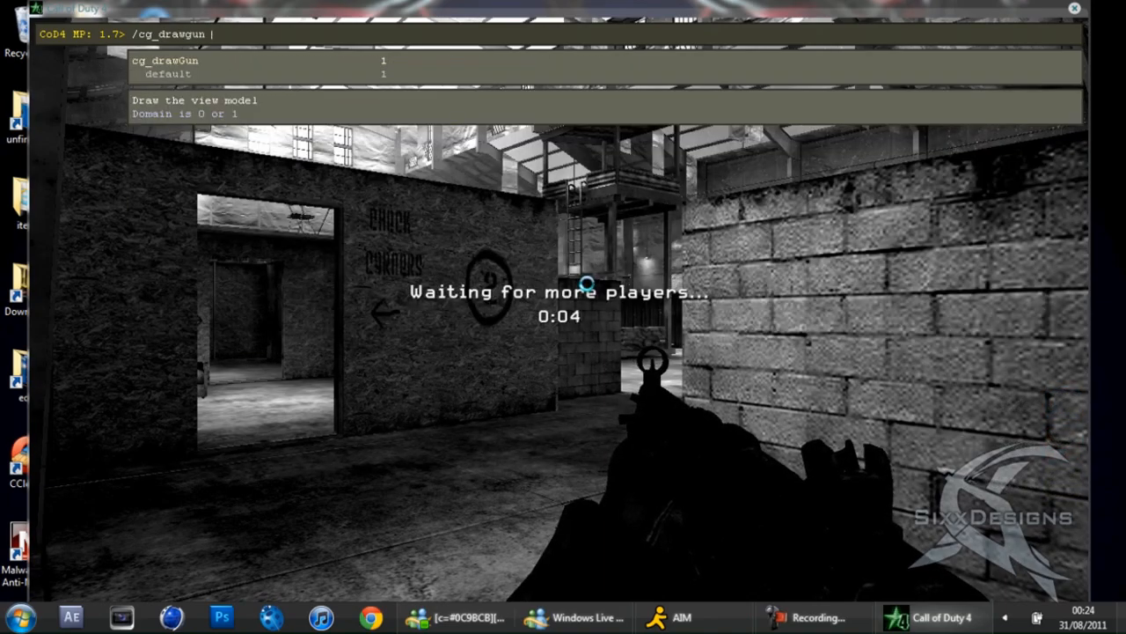
key(Return)
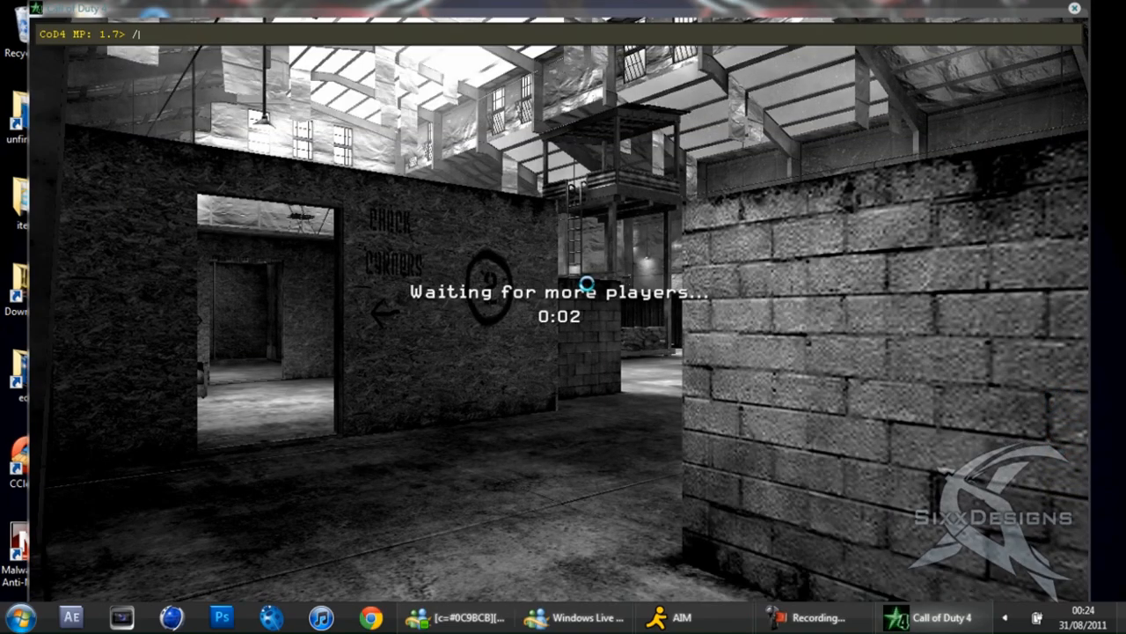
Step: Turn on free flight with the console command /noclip and return to the game view
text(/noclip)
key(Return)
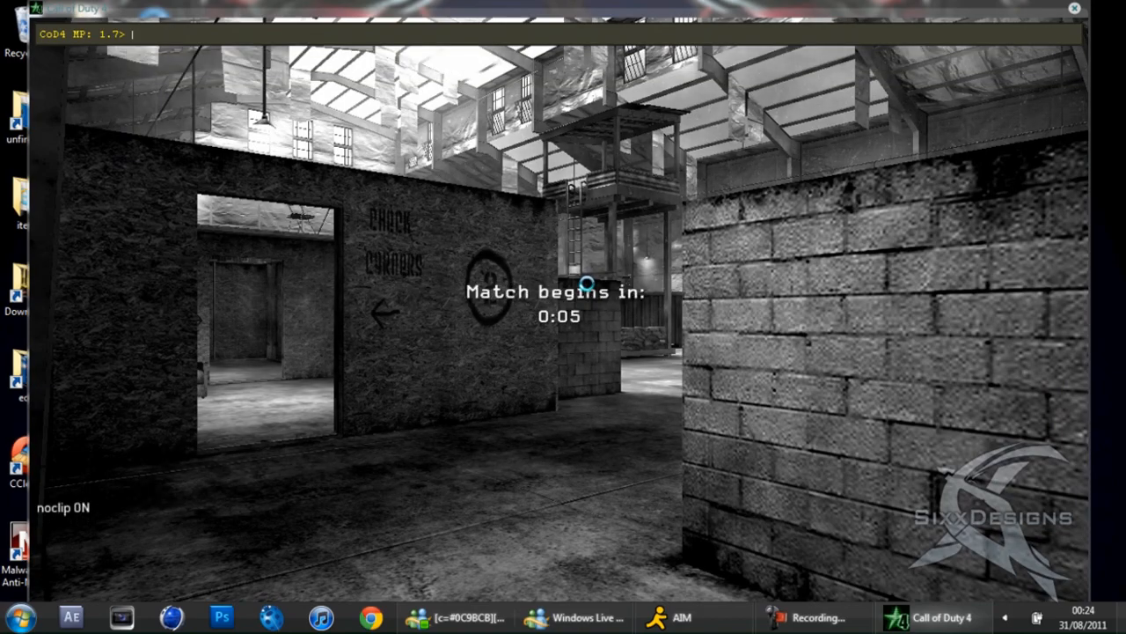
key(grave)
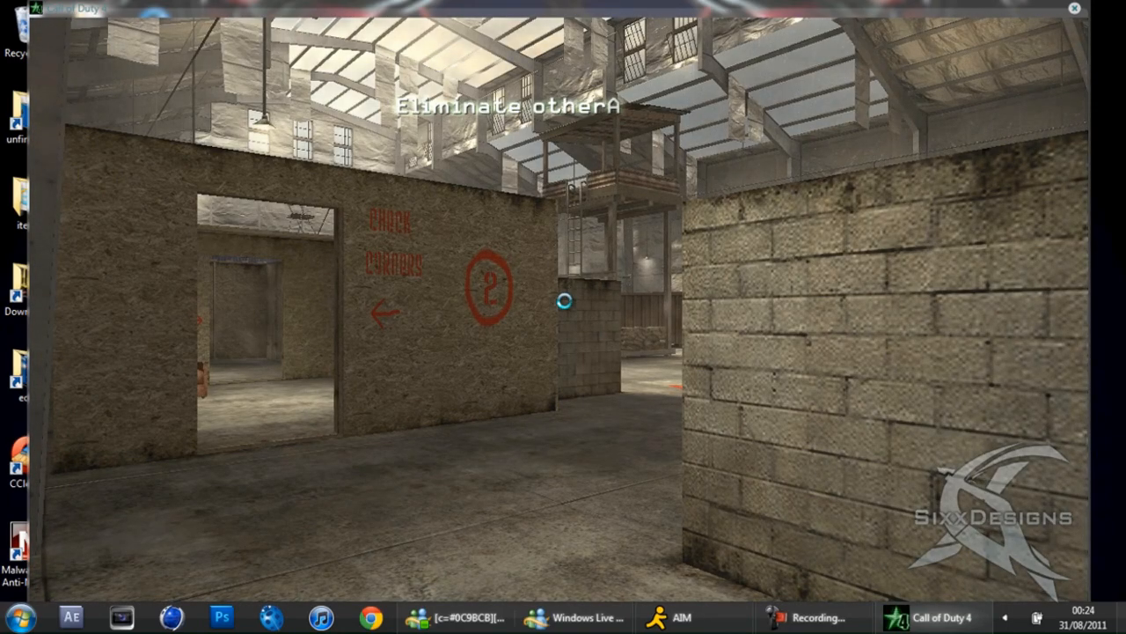
Step: Fly through the Killhouse warehouse and around its exterior buildings to examine the scenery for a suitable background view
key(w)
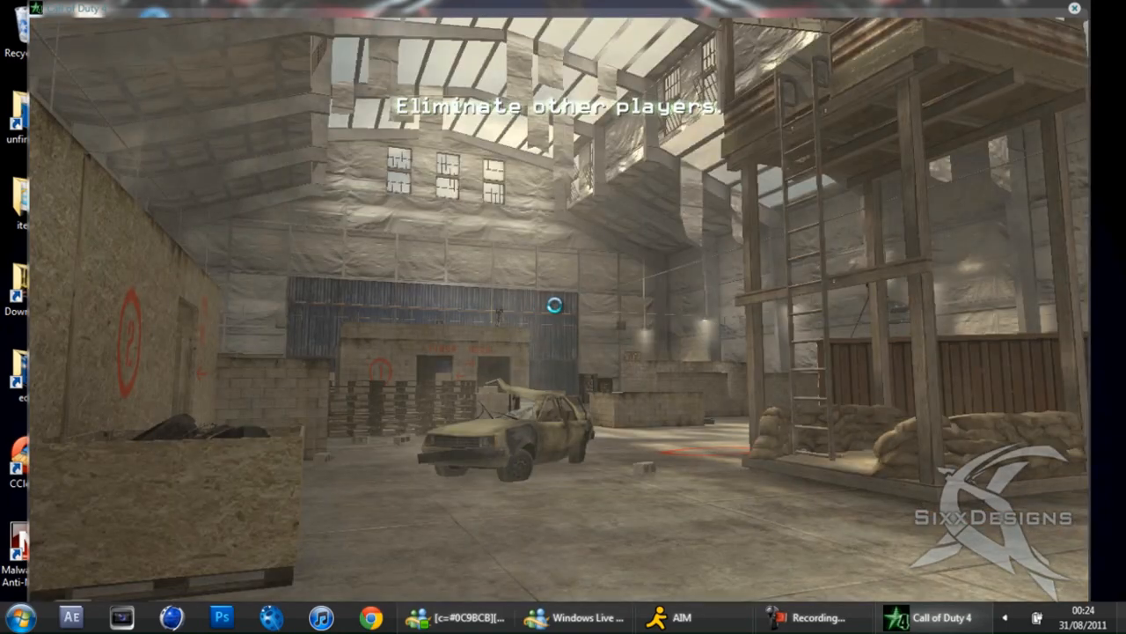
key(w)
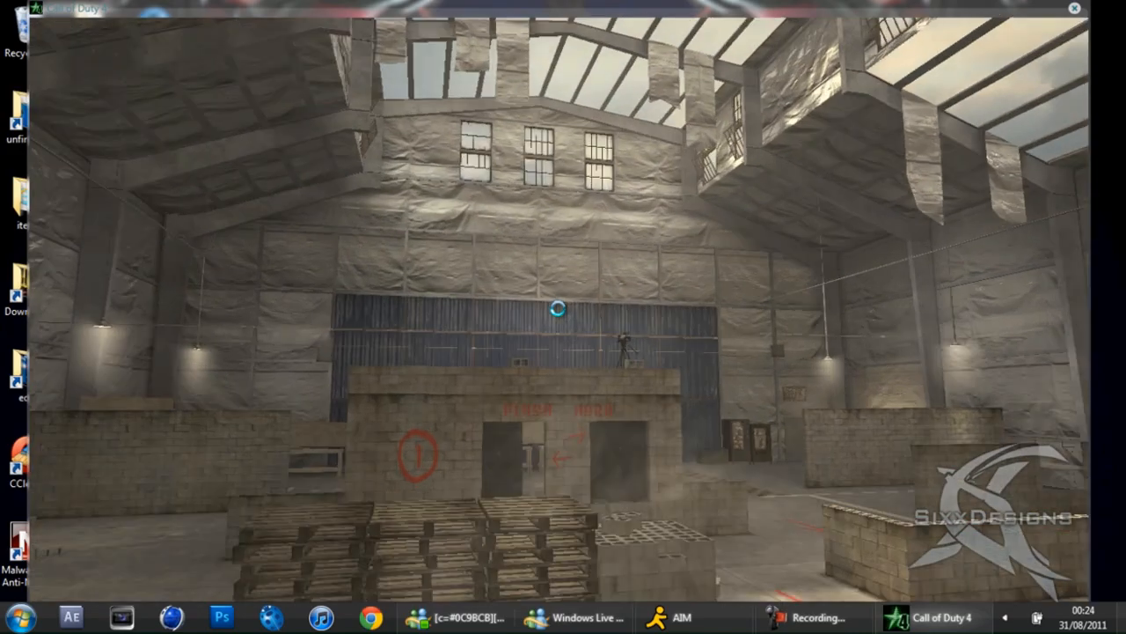
key(w)
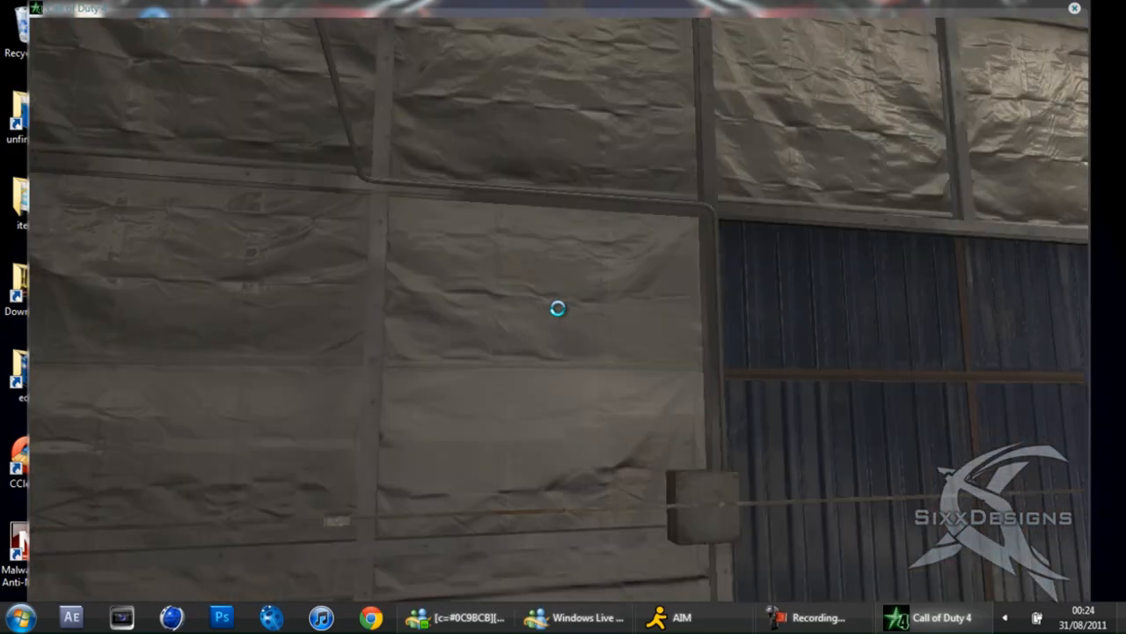
key(w)
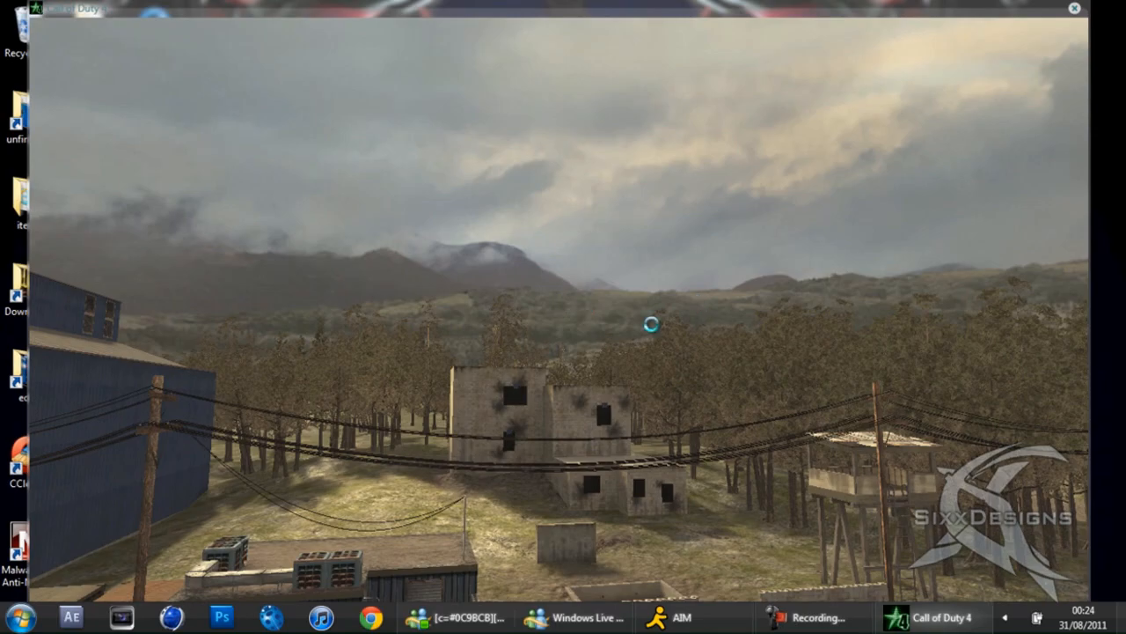
key(w)
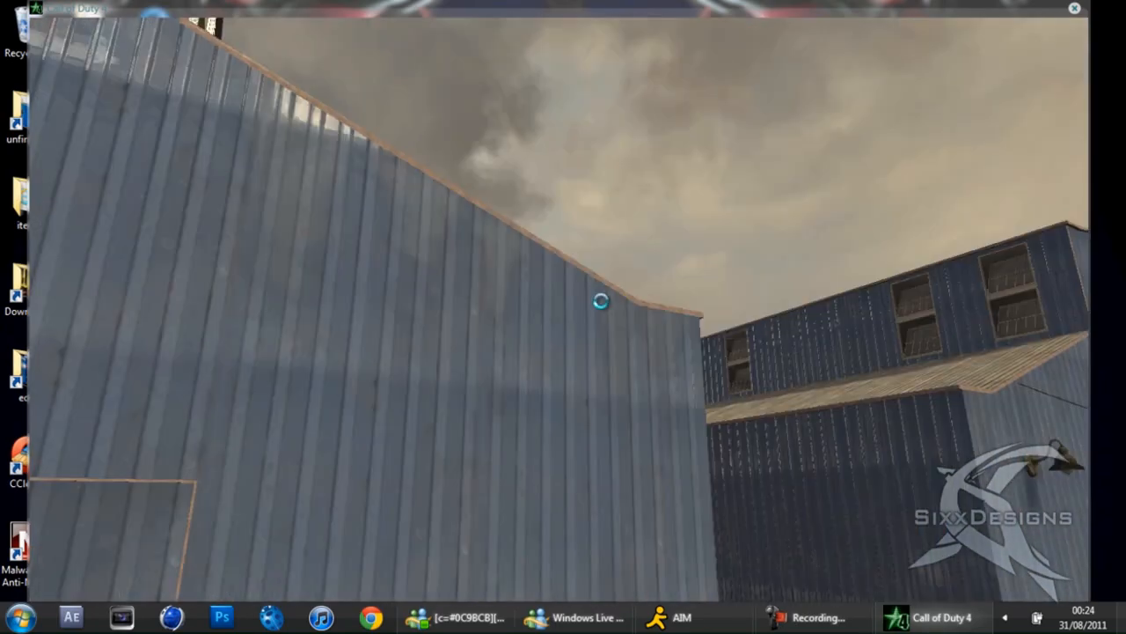
key(s)
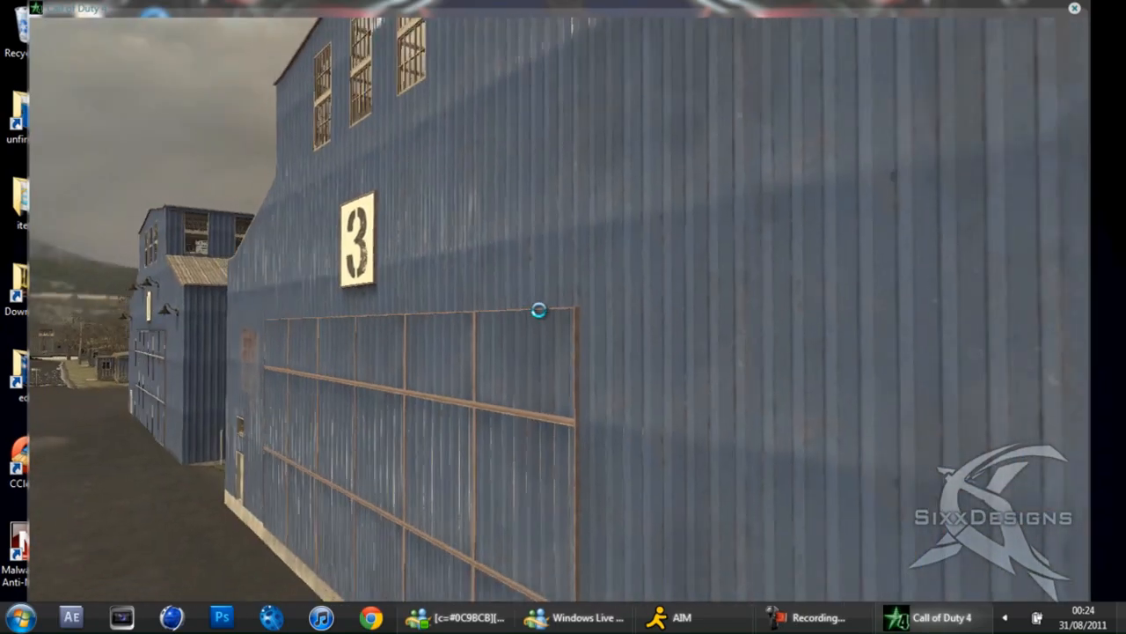
key(s)
key(w)
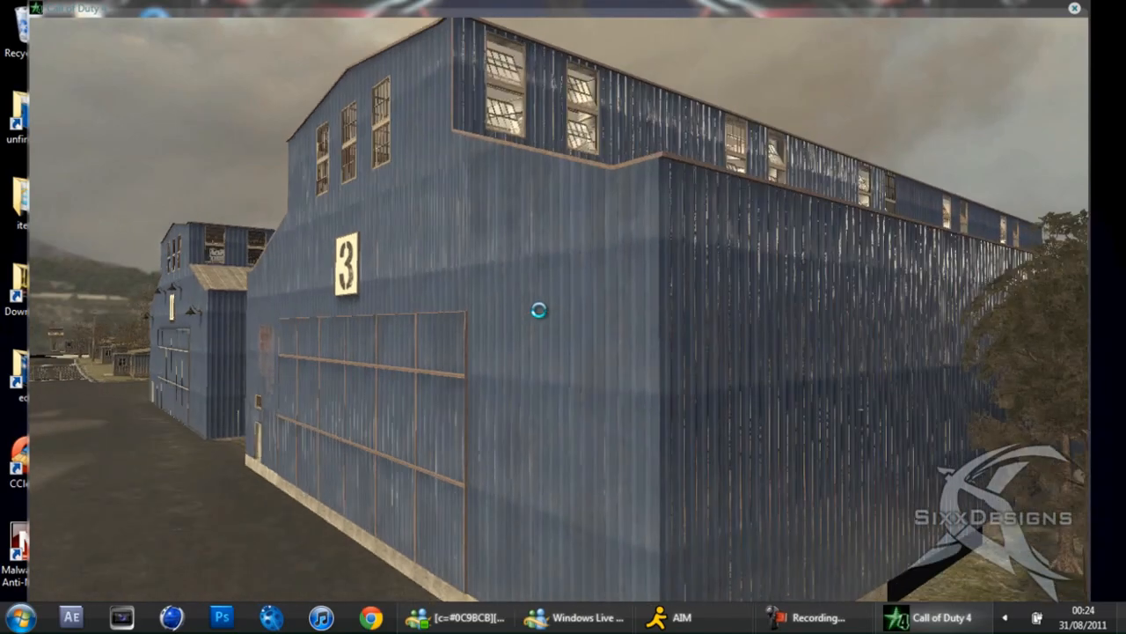
key(w)
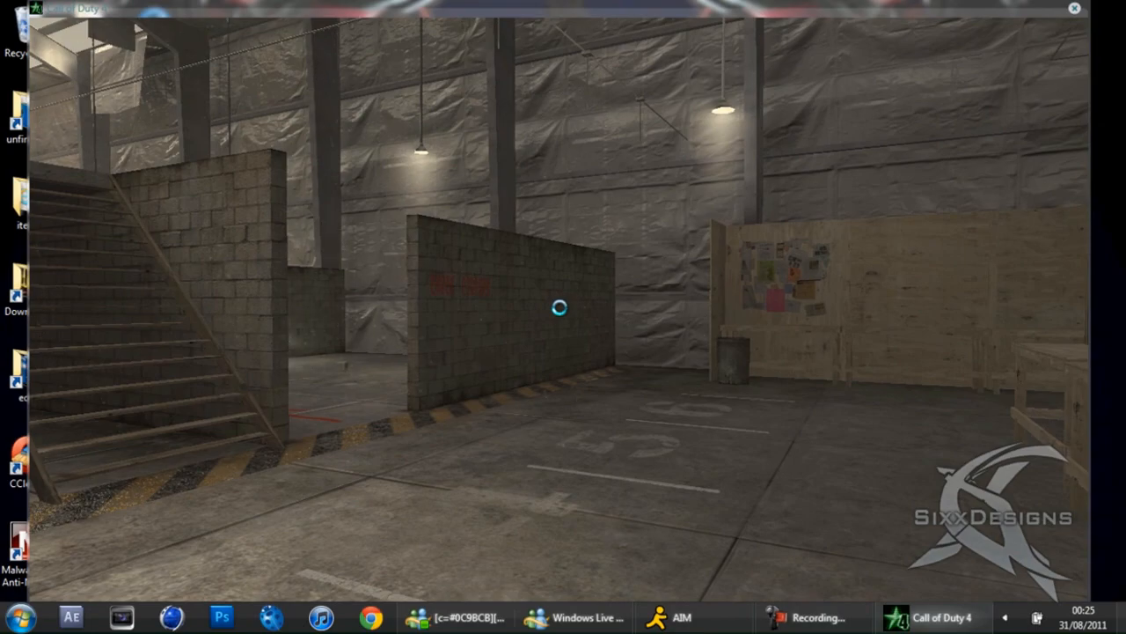
Step: Open the Call of Duty 4 - Modern Warfare folder under Activision in Program Files (x86) on drive C:
key(super)
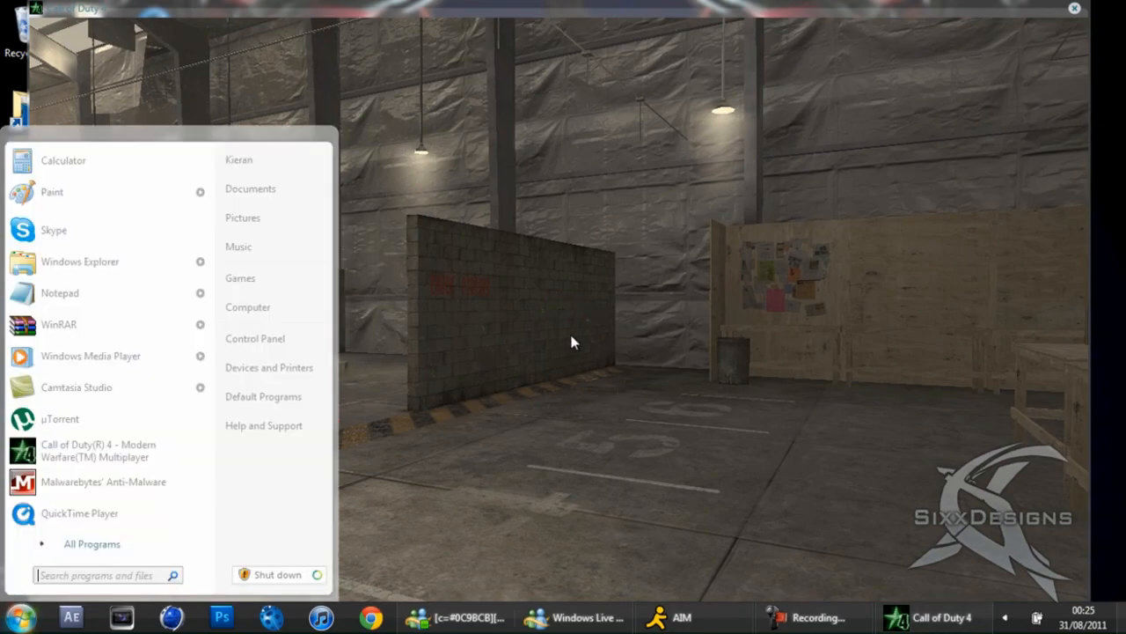
click(292, 316)
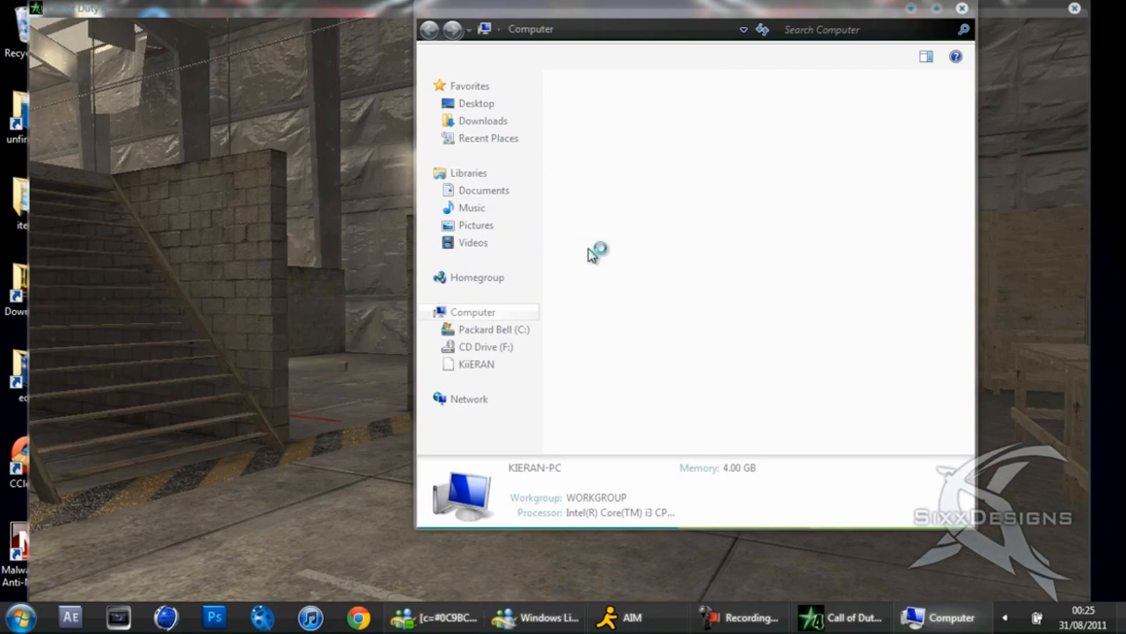
double_click(628, 132)
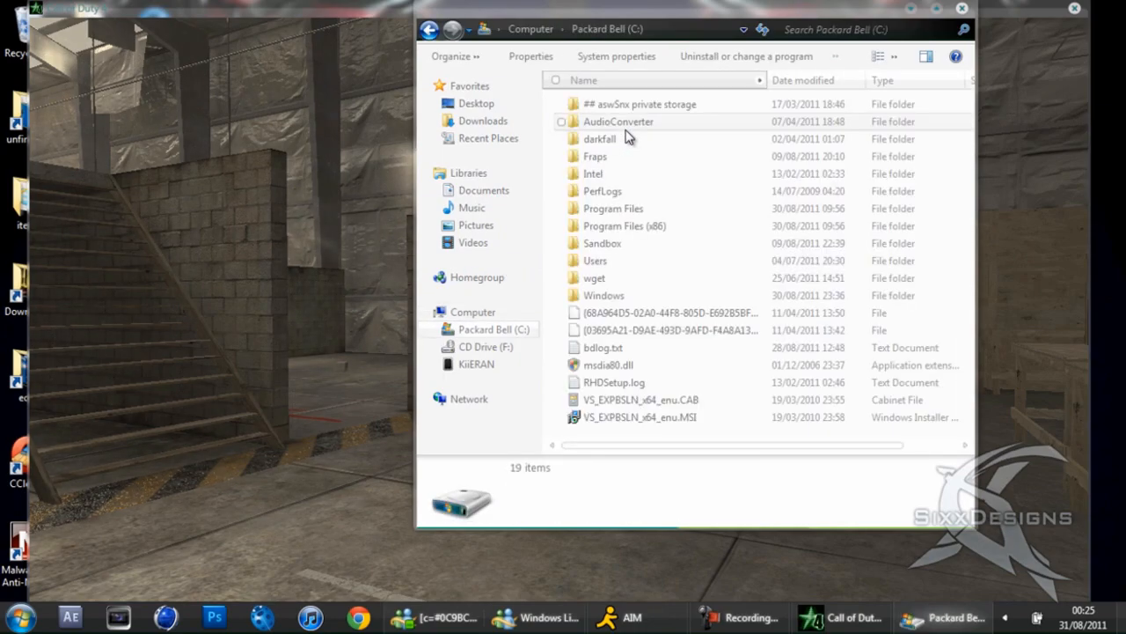
double_click(620, 203)
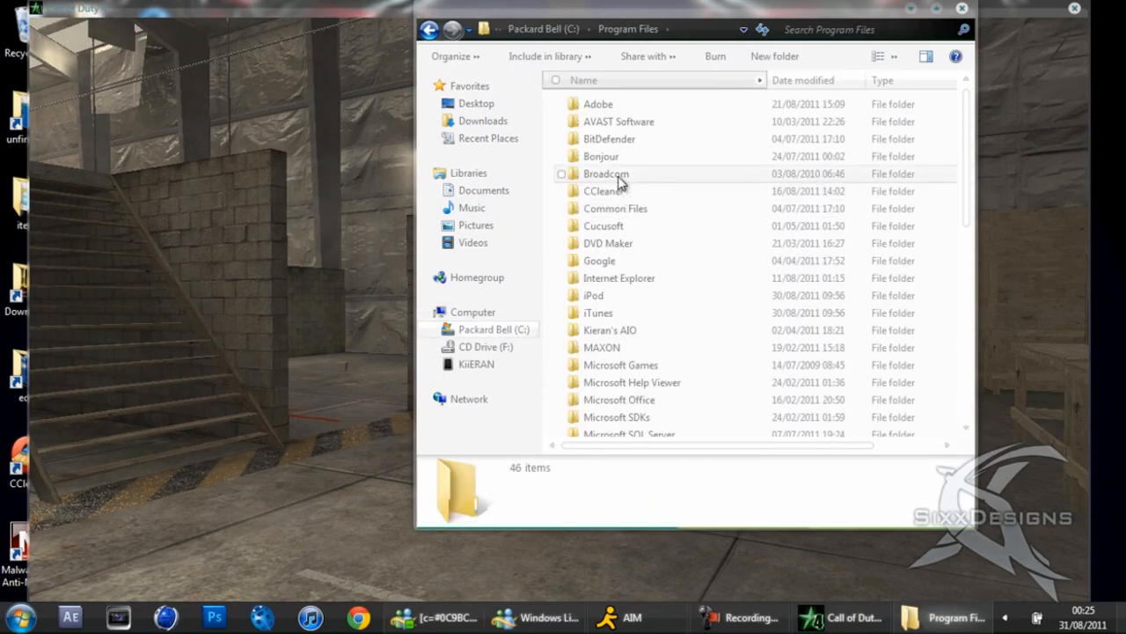
key(BackSpace)
key(Down)
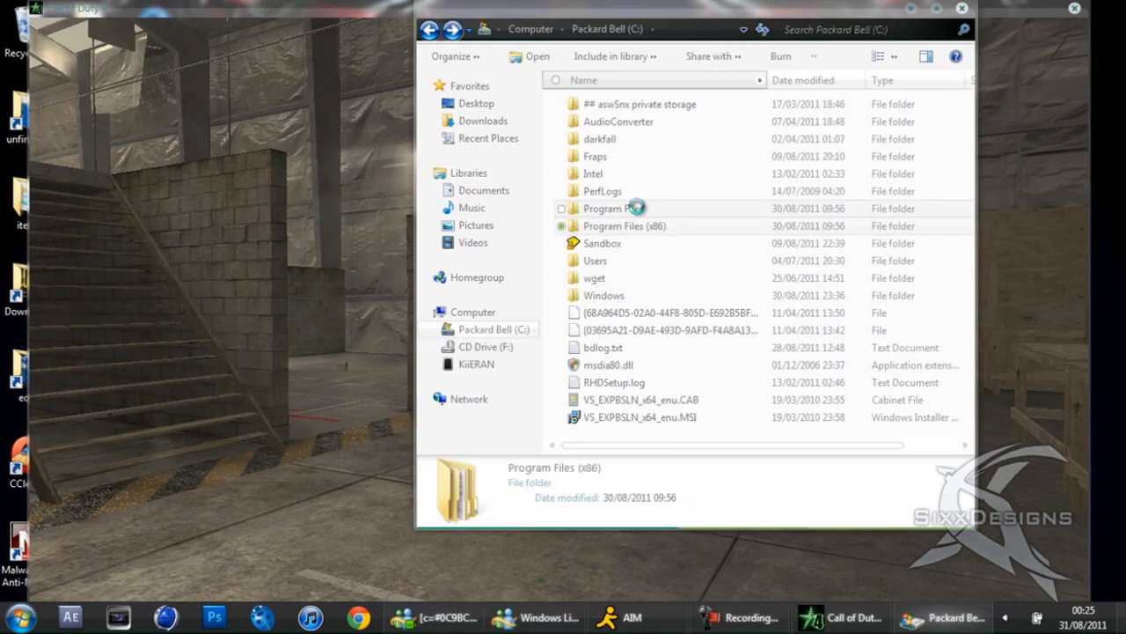
key(Return)
key(Down)
key(Down)
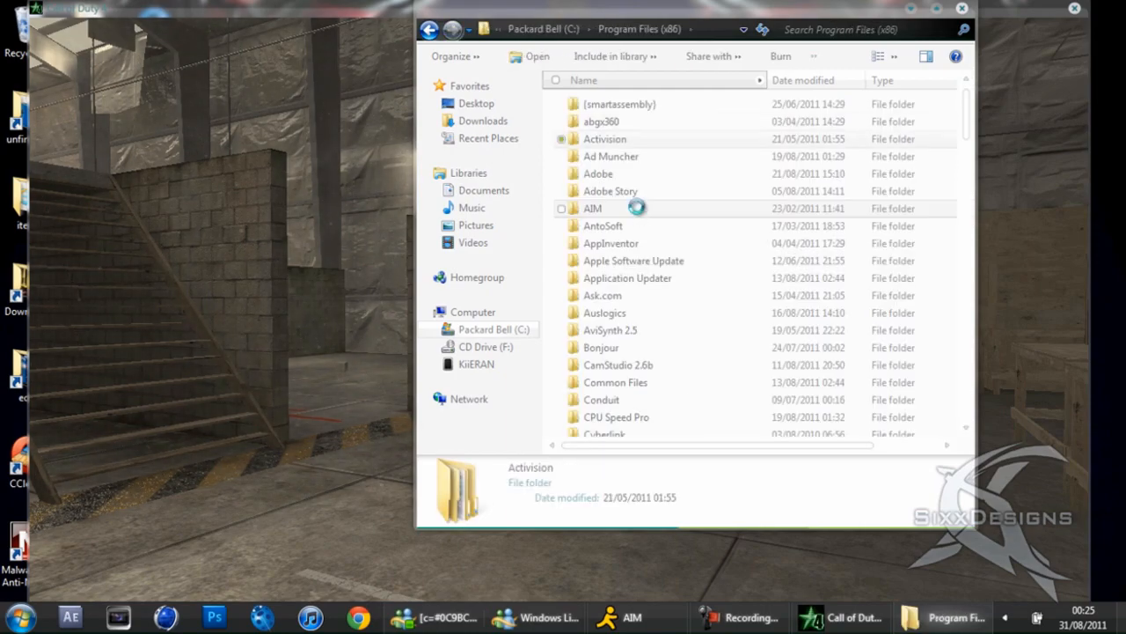
key(Return)
key(Down)
key(Return)
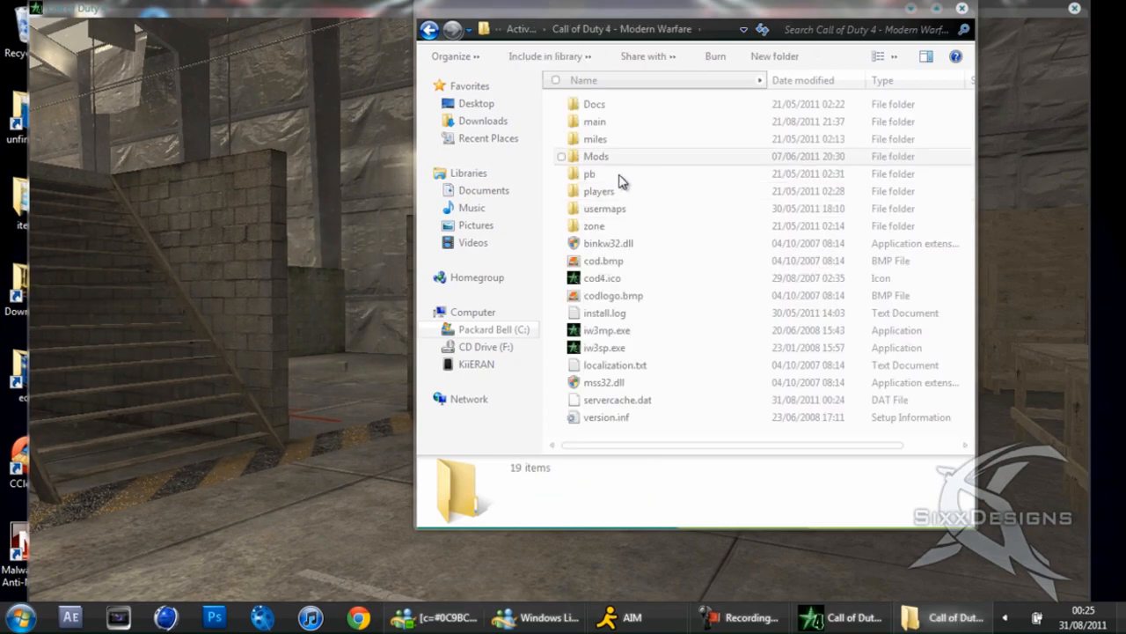
Step: Open the screenshots folder inside the game's main folder
double_click(602, 106)
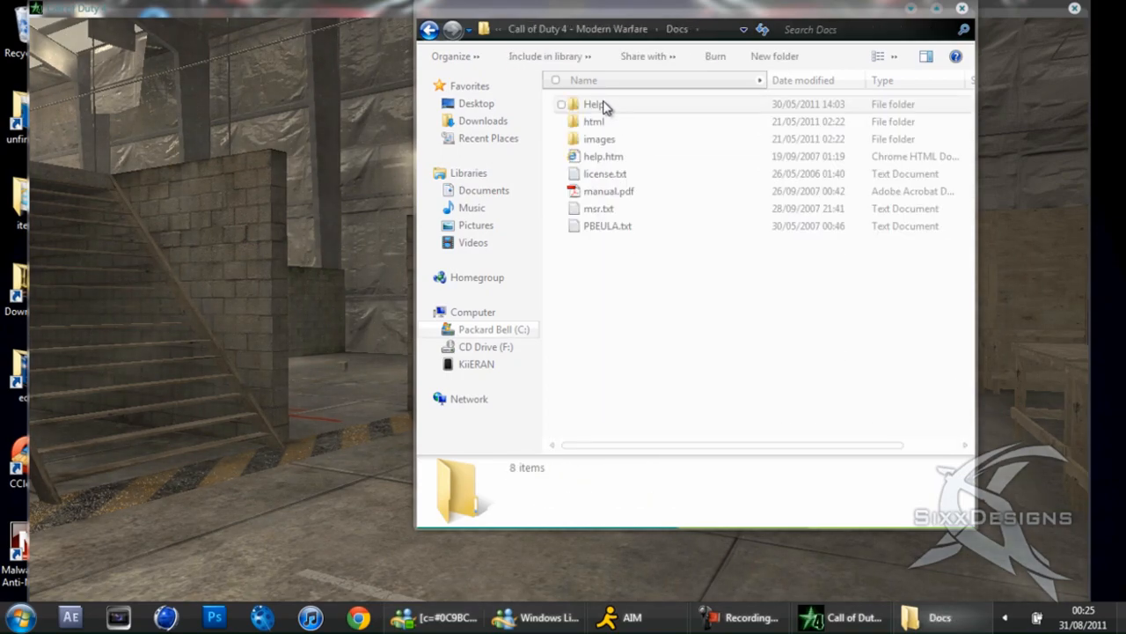
key(BackSpace)
key(Down)
key(Return)
key(Down)
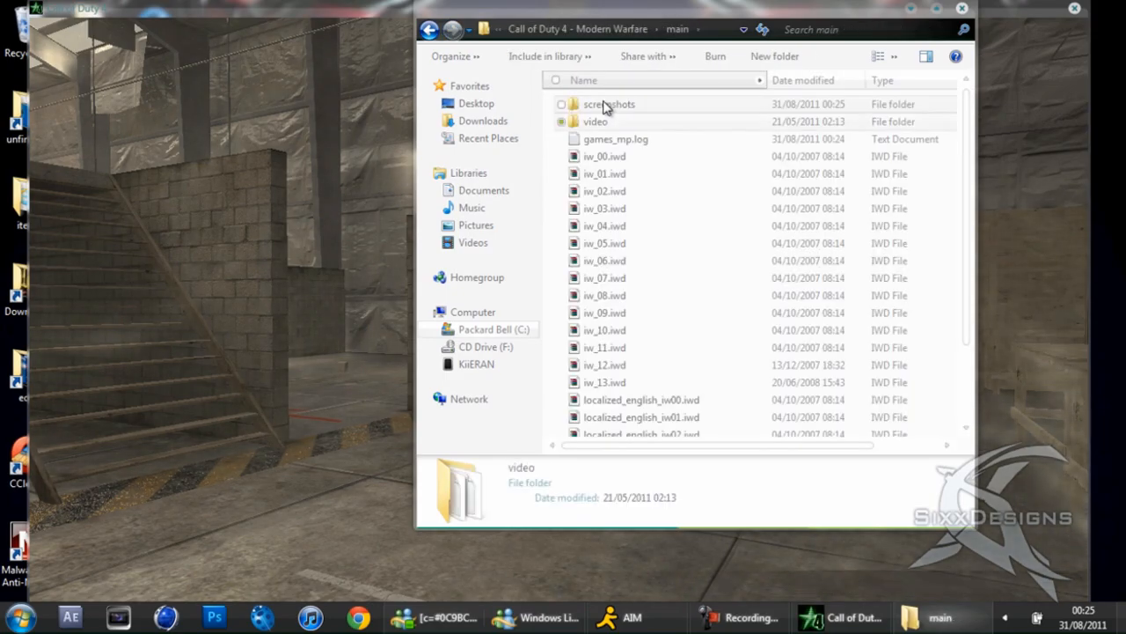
key(Up)
key(Return)
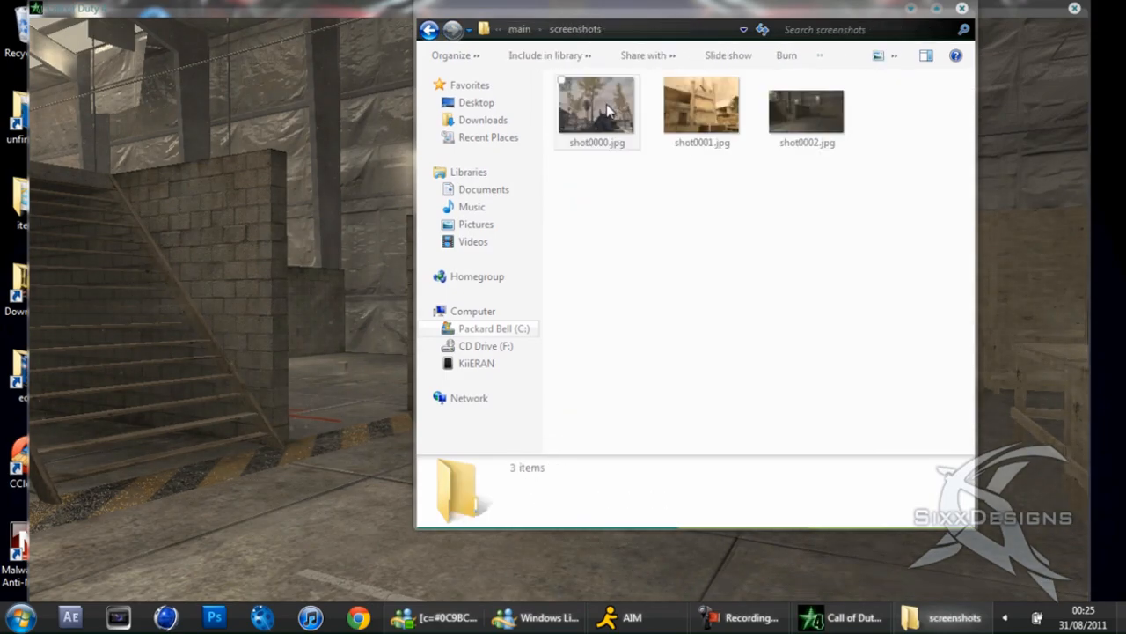
Step: Close the game, place a copy of shot0002.jpg on the desktop and close the screenshots folder
click(1073, 9)
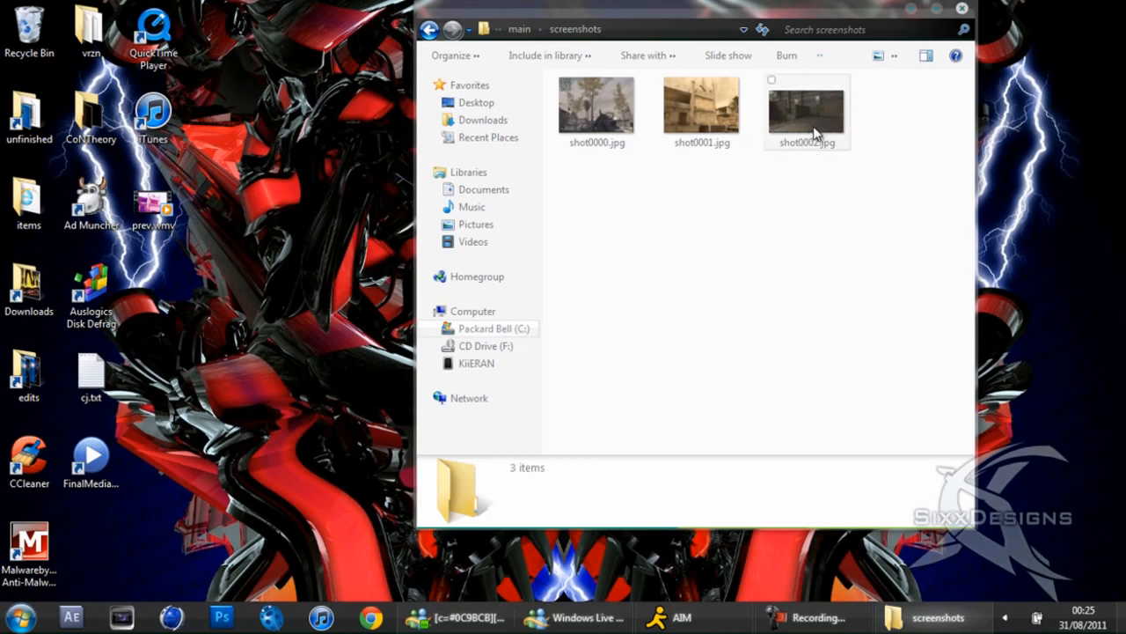
drag(814, 134, 163, 281)
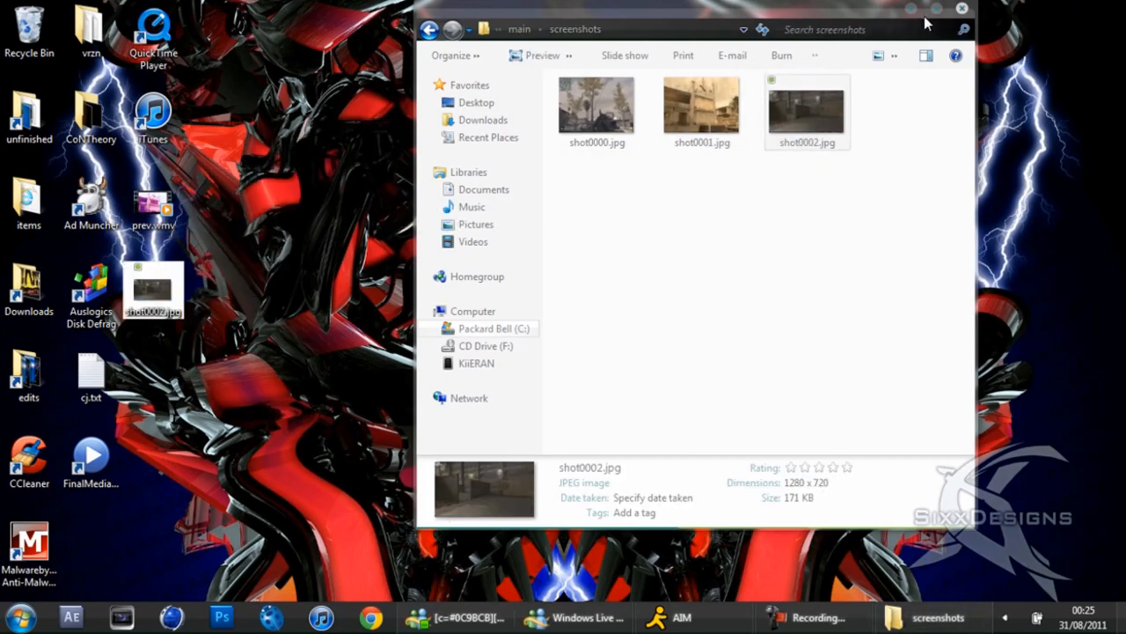
click(964, 14)
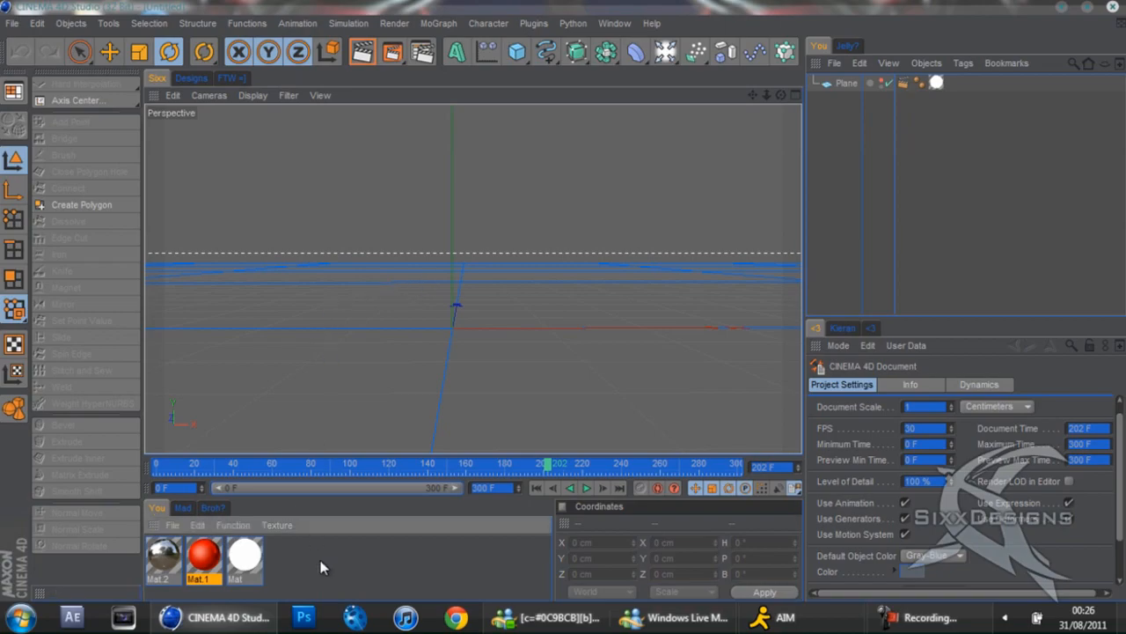
Step: In CINEMA 4D, clear the scene by deleting all three existing materials and the Plane object
drag(322, 564, 101, 500)
key(Delete)
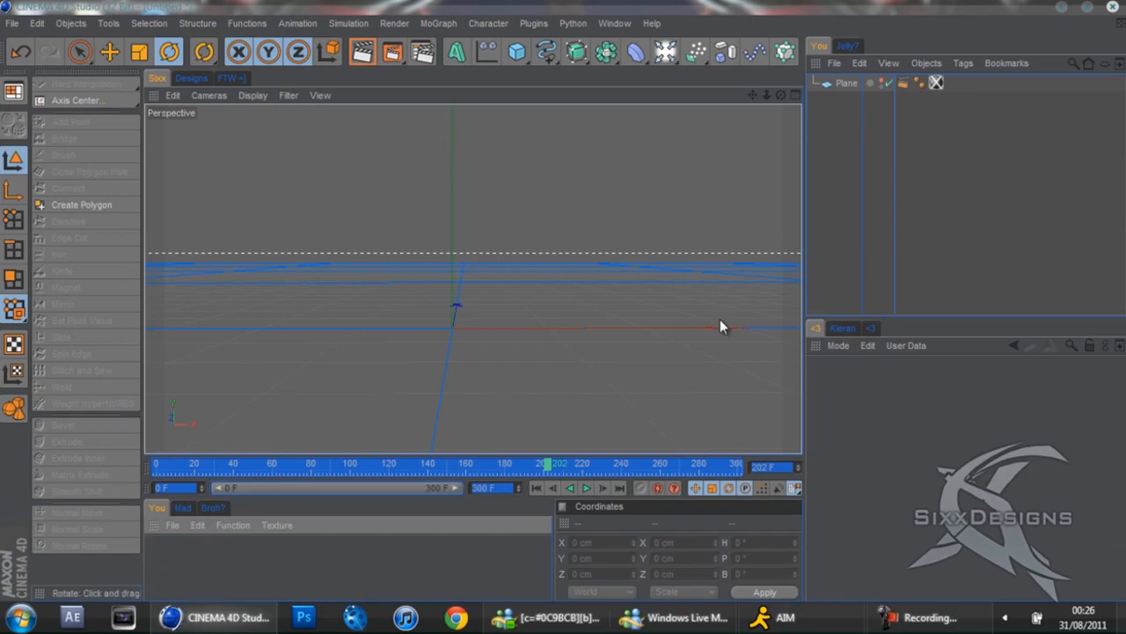
click(847, 82)
key(Delete)
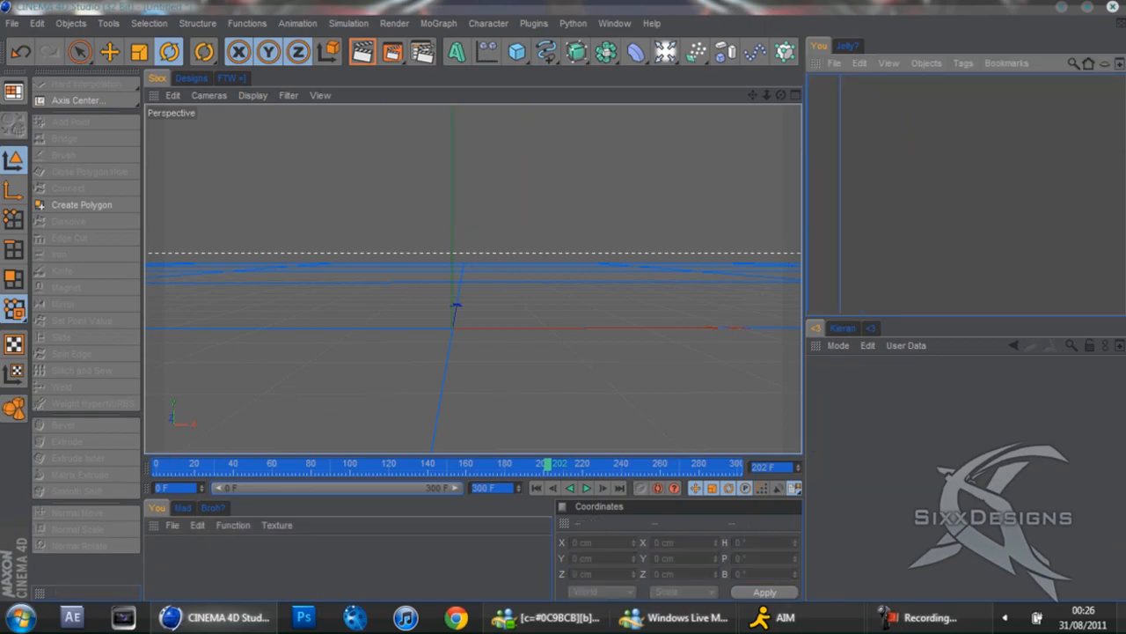
click(229, 617)
click(248, 614)
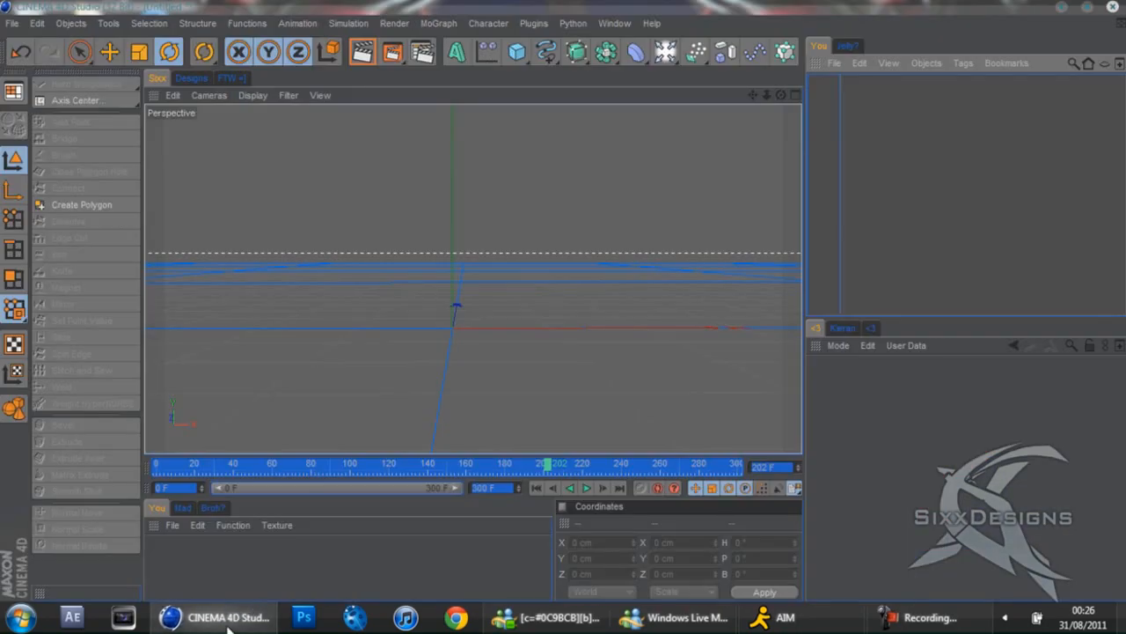
Step: Create a new material and load shot0002.jpg from the desktop as its color texture, without copying the image to the document location
double_click(221, 552)
double_click(176, 563)
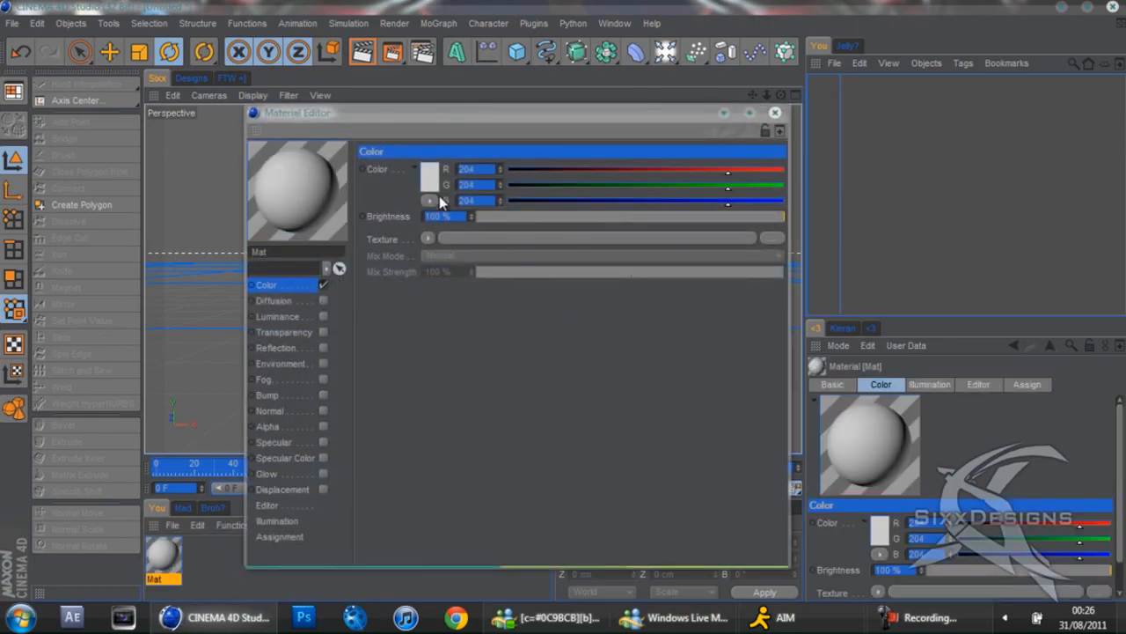
click(428, 238)
click(439, 256)
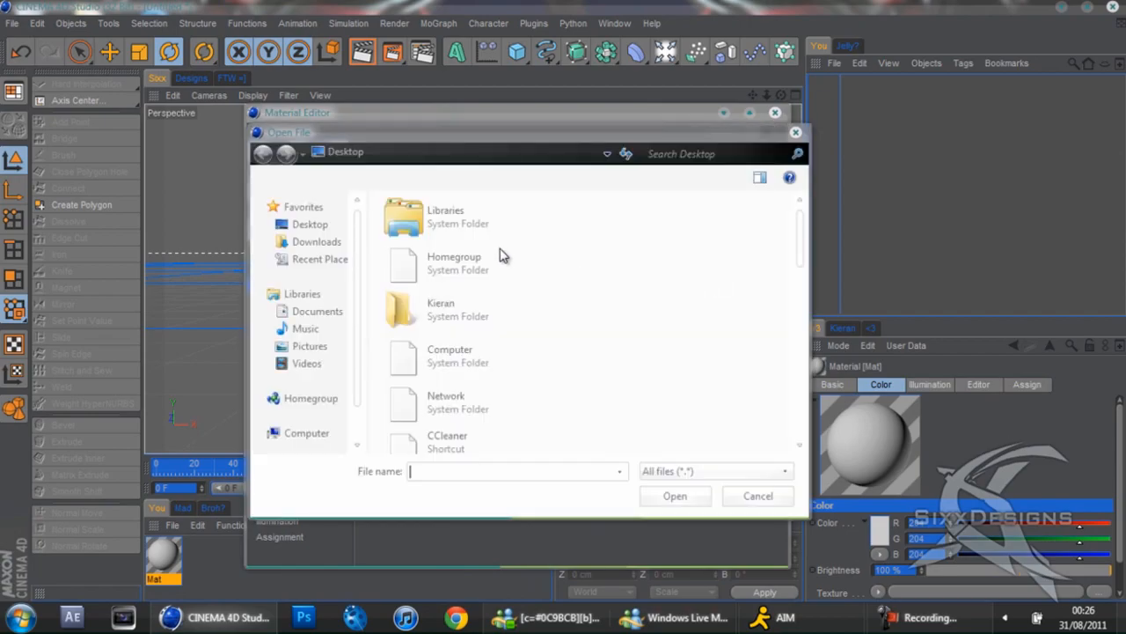
drag(803, 222, 784, 448)
double_click(495, 388)
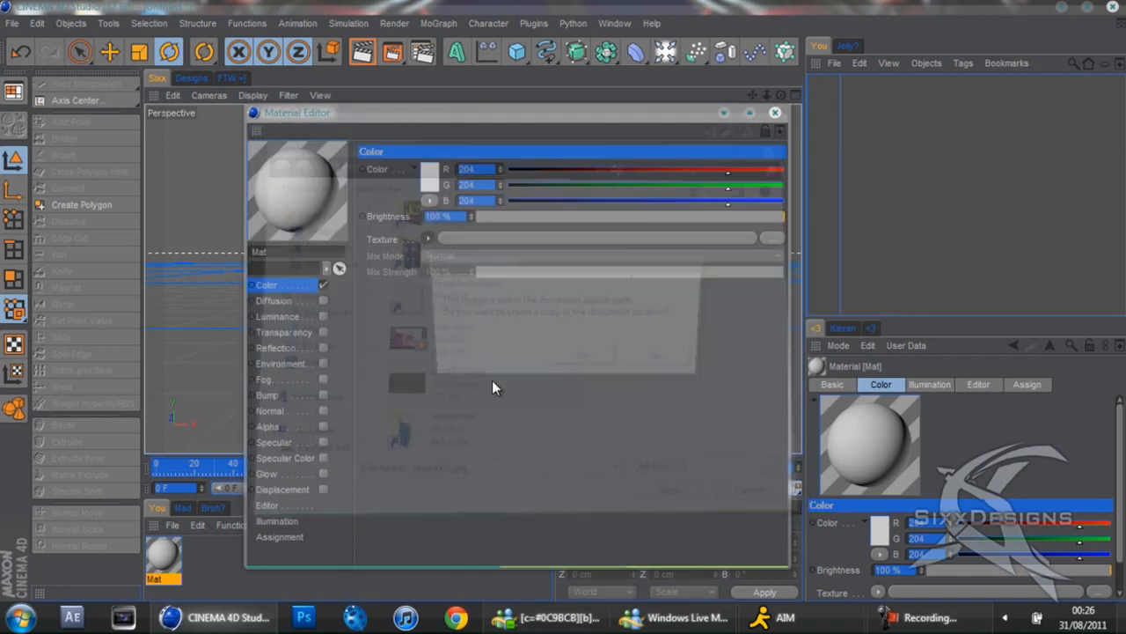
click(660, 361)
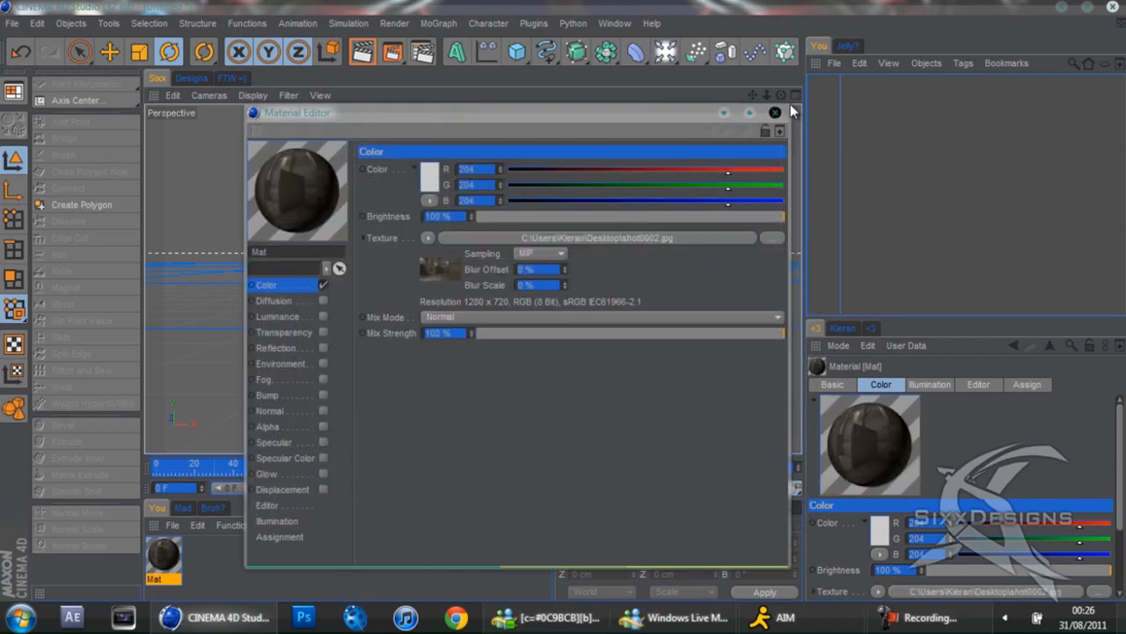
click(778, 112)
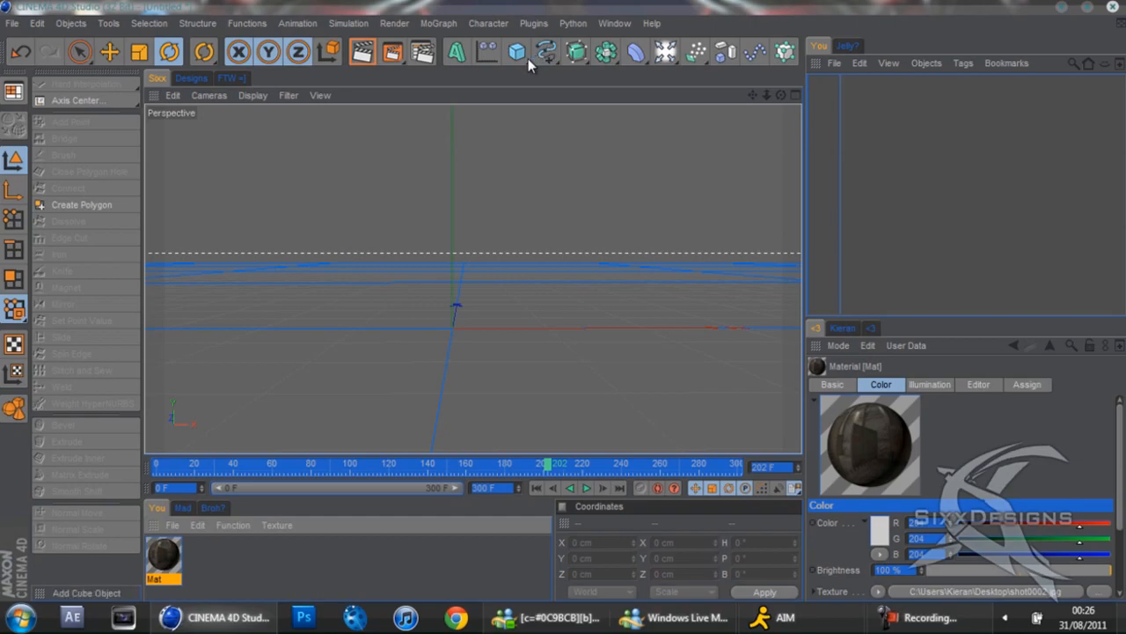
Step: Add a Background object and apply the screenshot material to it
click(676, 58)
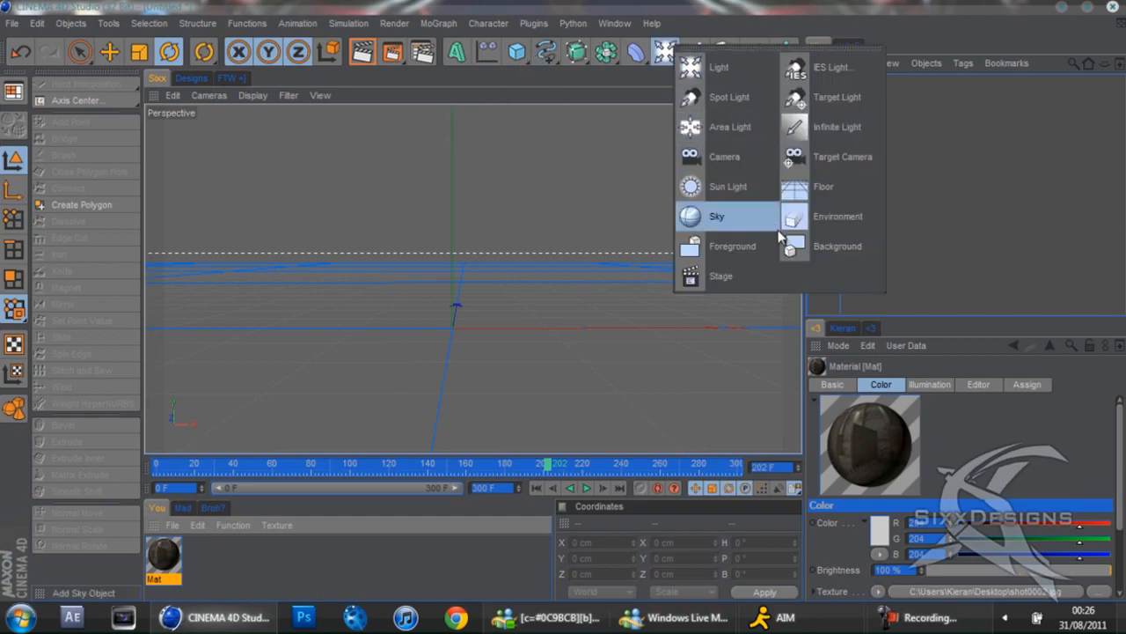
click(805, 254)
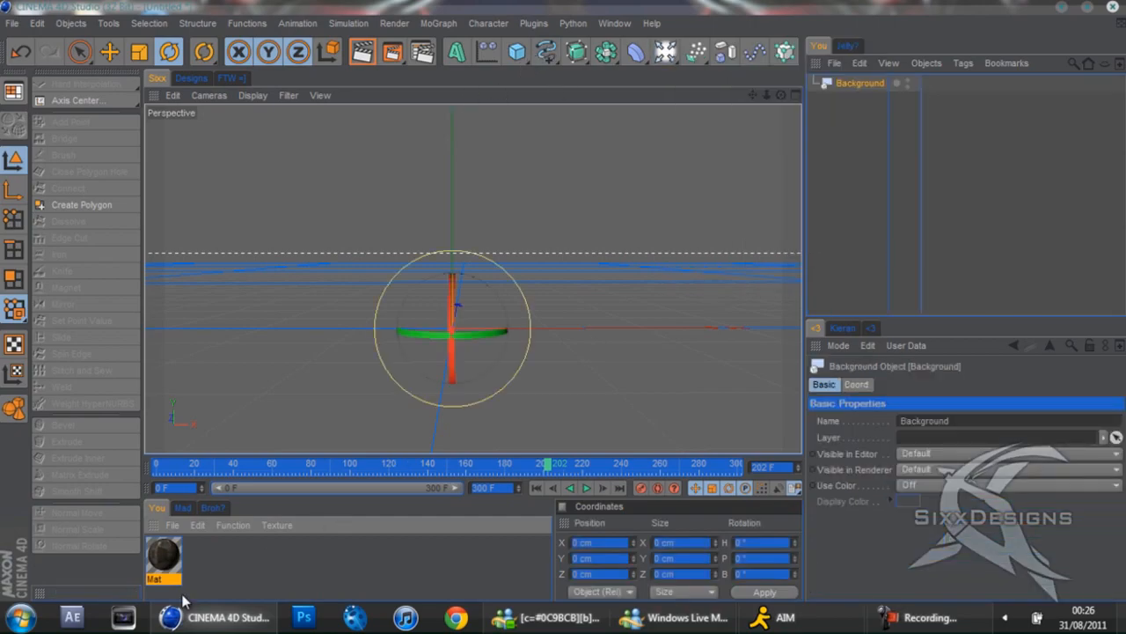
drag(161, 574, 878, 86)
Step: Add a camera looking down on the scene and set its pitch rotation to -90°
drag(780, 97, 565, 307)
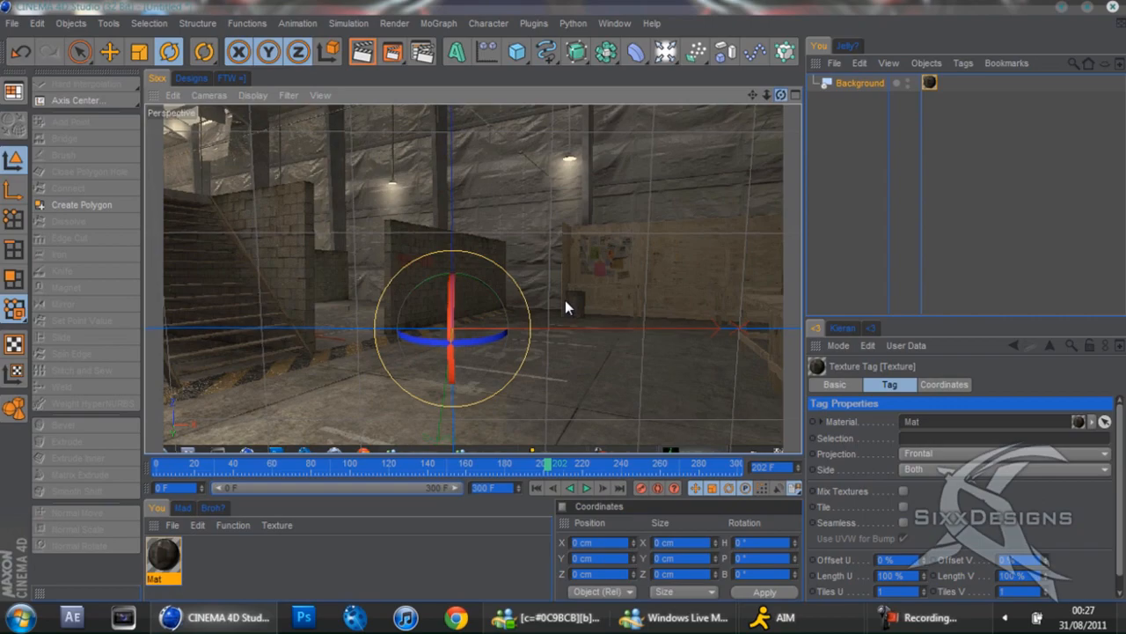
drag(665, 52, 708, 156)
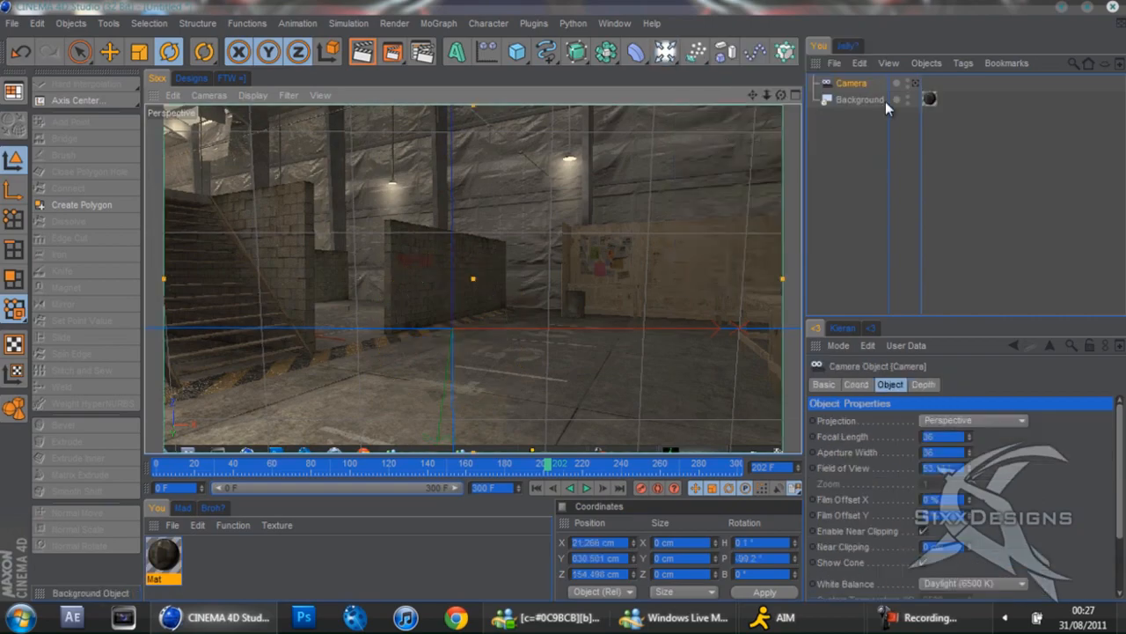
click(856, 384)
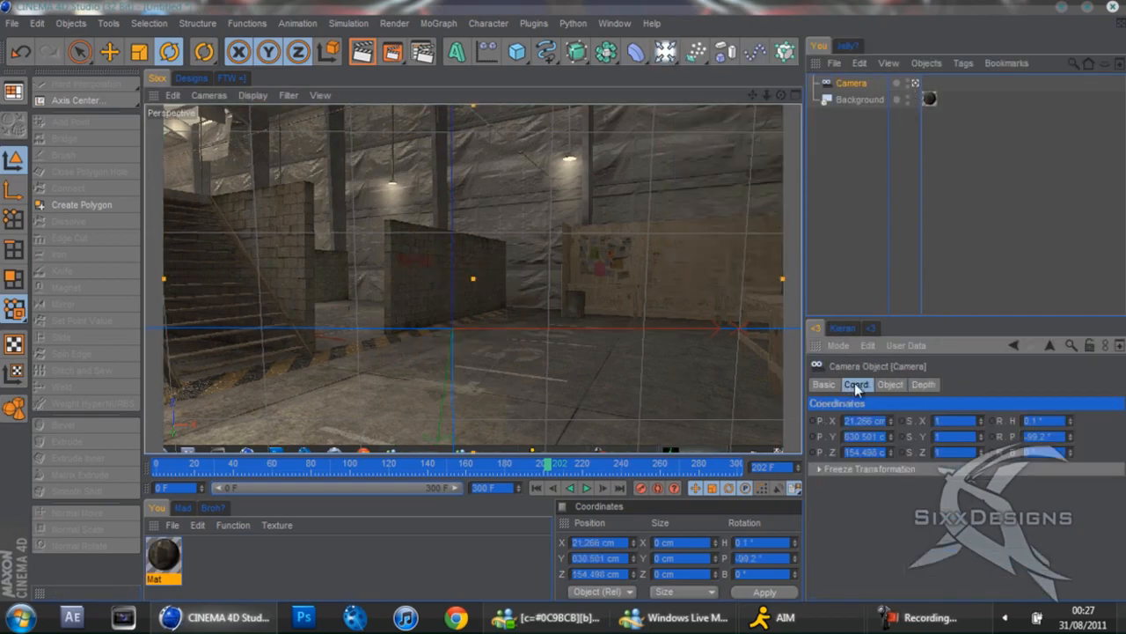
click(1052, 437)
text(-90)
key(Return)
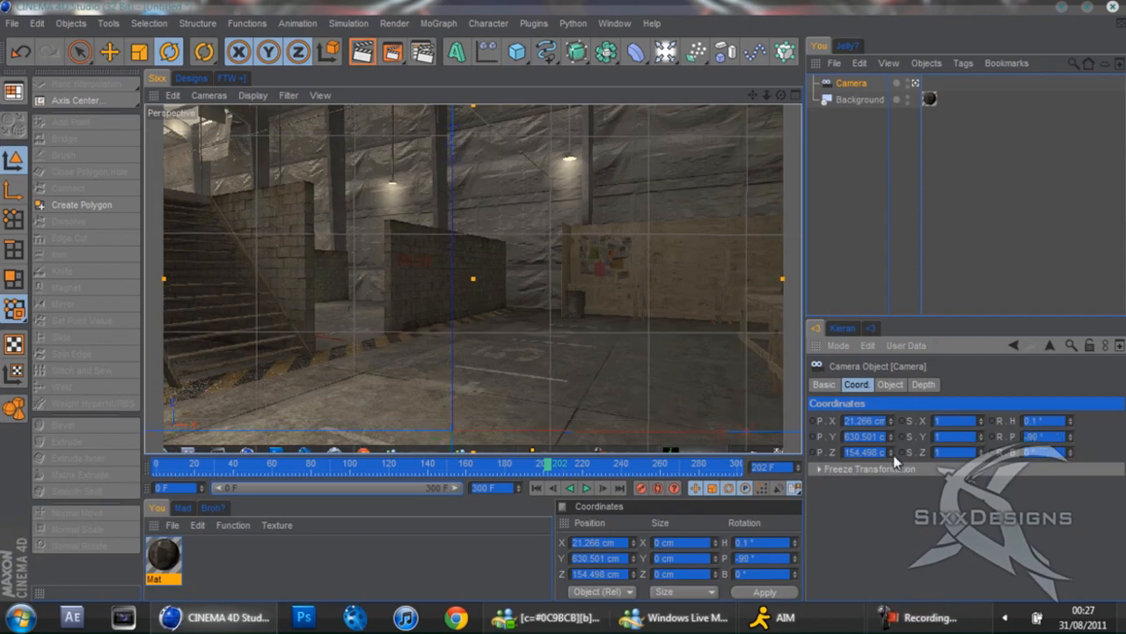
Step: Set the camera's heading rotation to 0°
drag(1052, 417, 887, 419)
text(0)
key(Return)
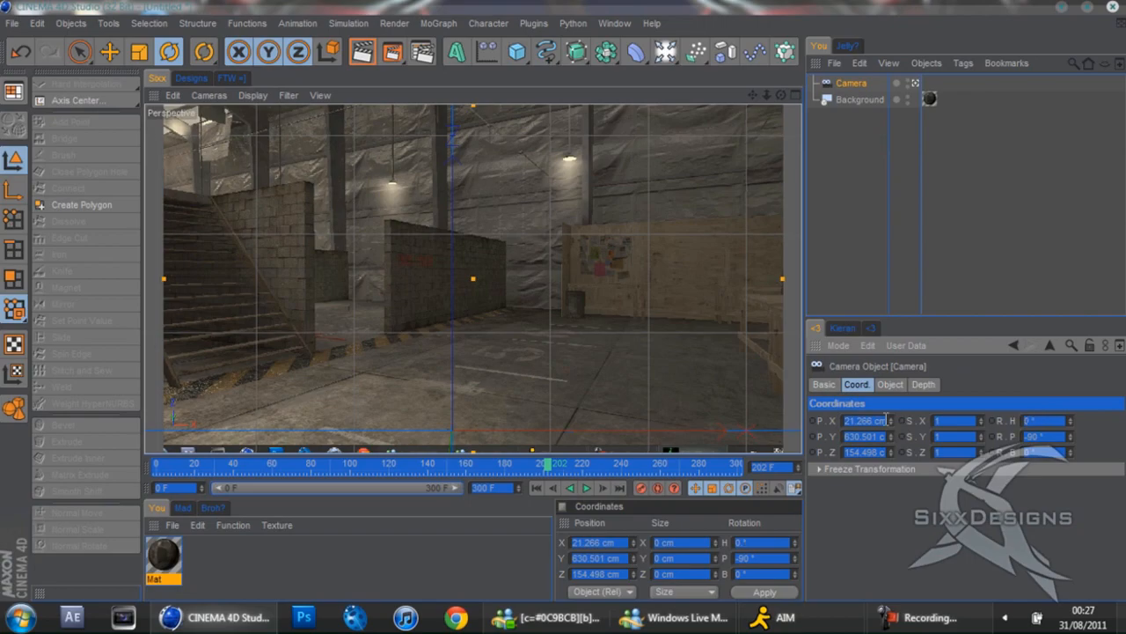
click(518, 53)
click(909, 272)
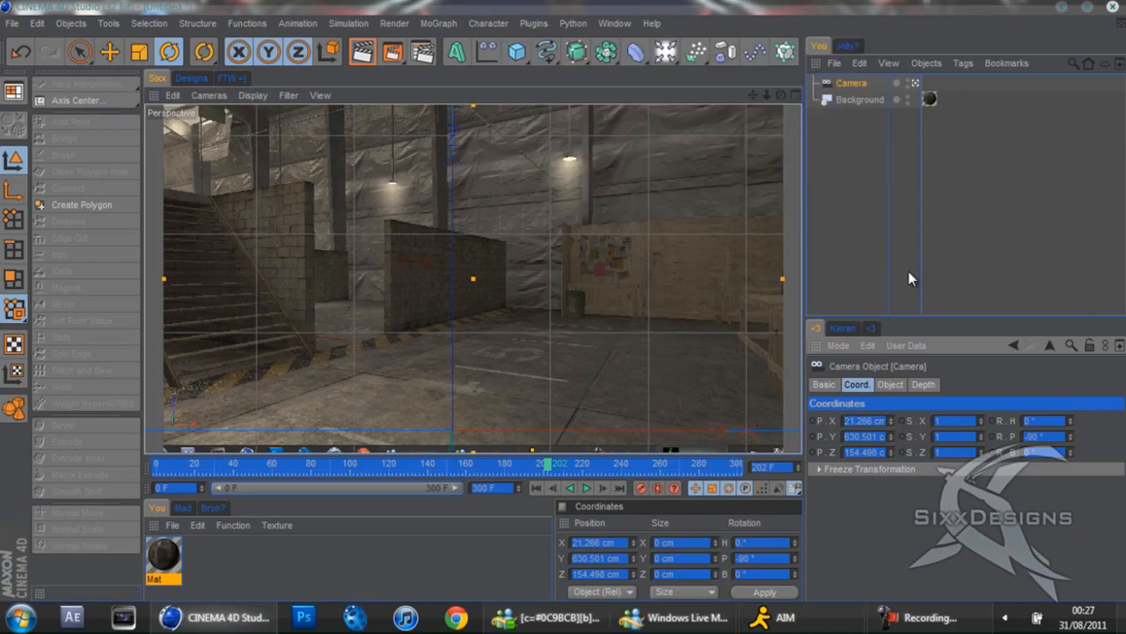
Step: Add a CINEMA 4D Protection tag to the camera
right_click(844, 82)
mouse_move(898, 33)
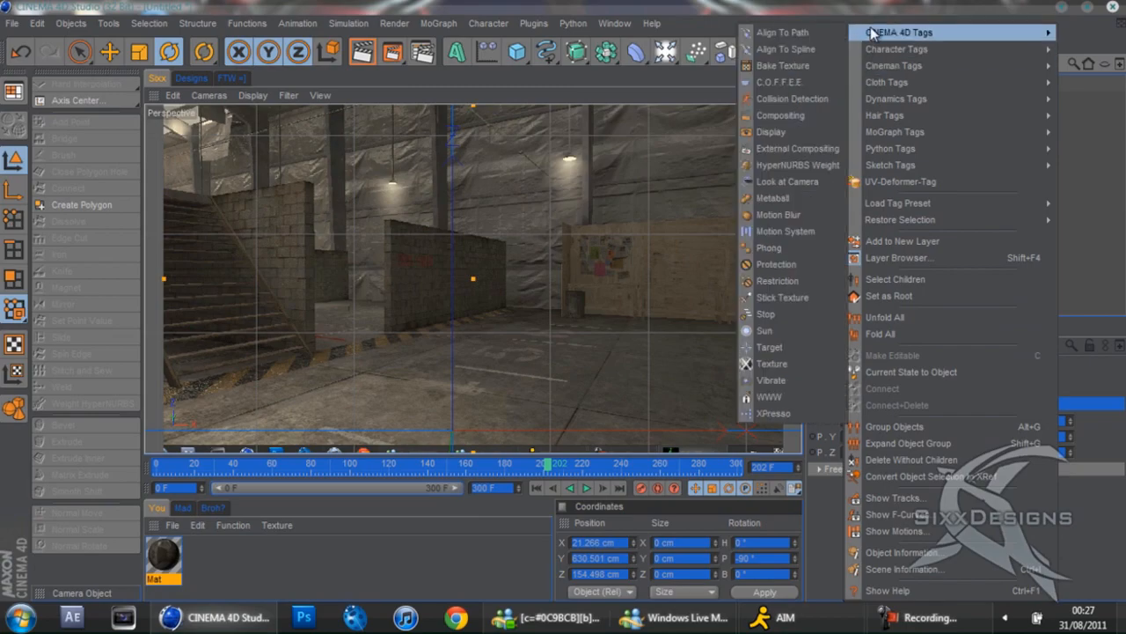
click(782, 264)
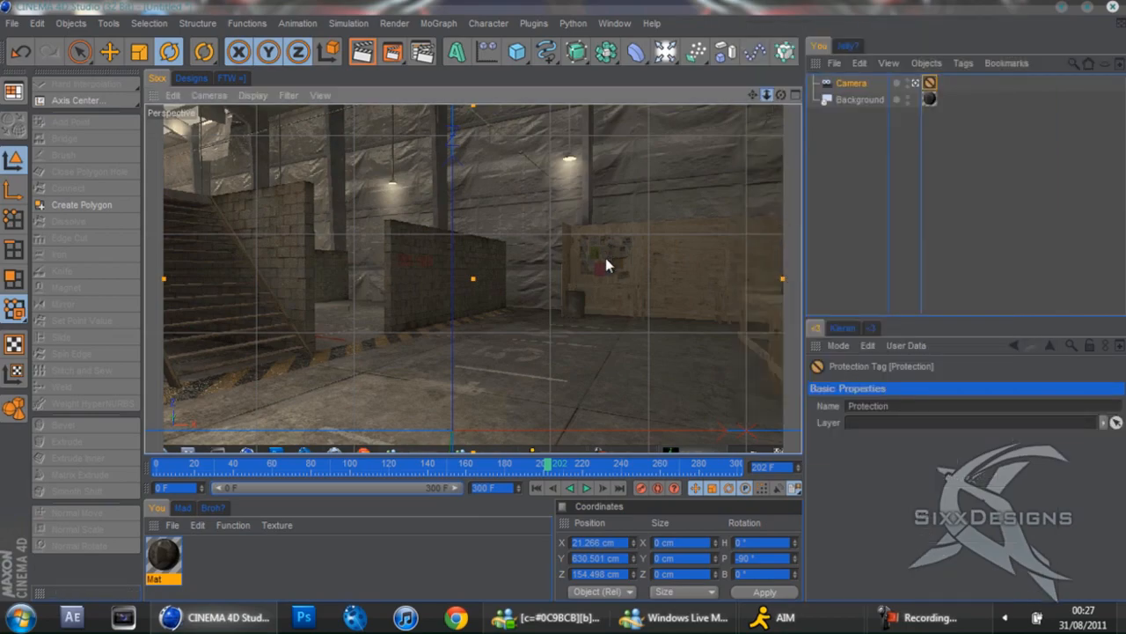
click(859, 141)
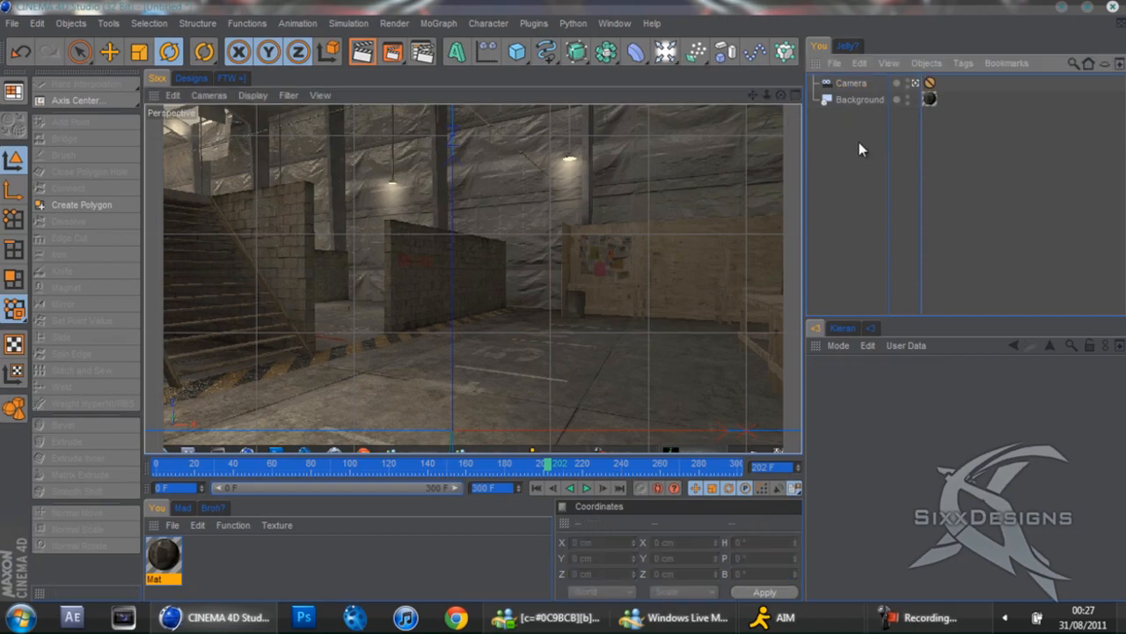
Step: Add a Plane object to the scene and delete the Protection tag from the camera
drag(516, 51, 663, 123)
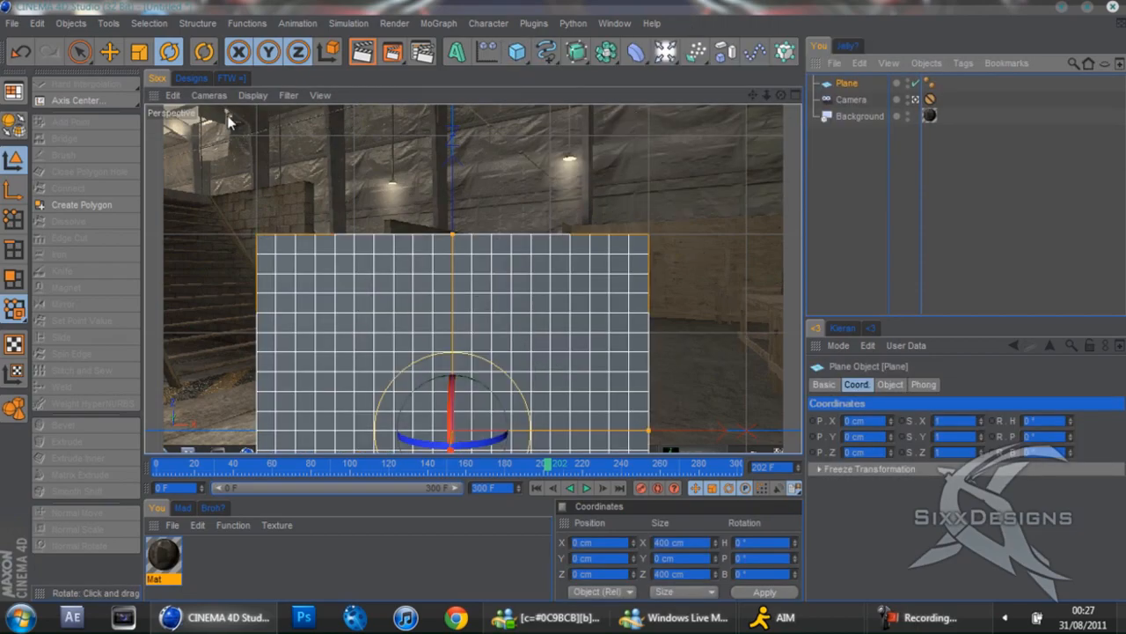
click(110, 53)
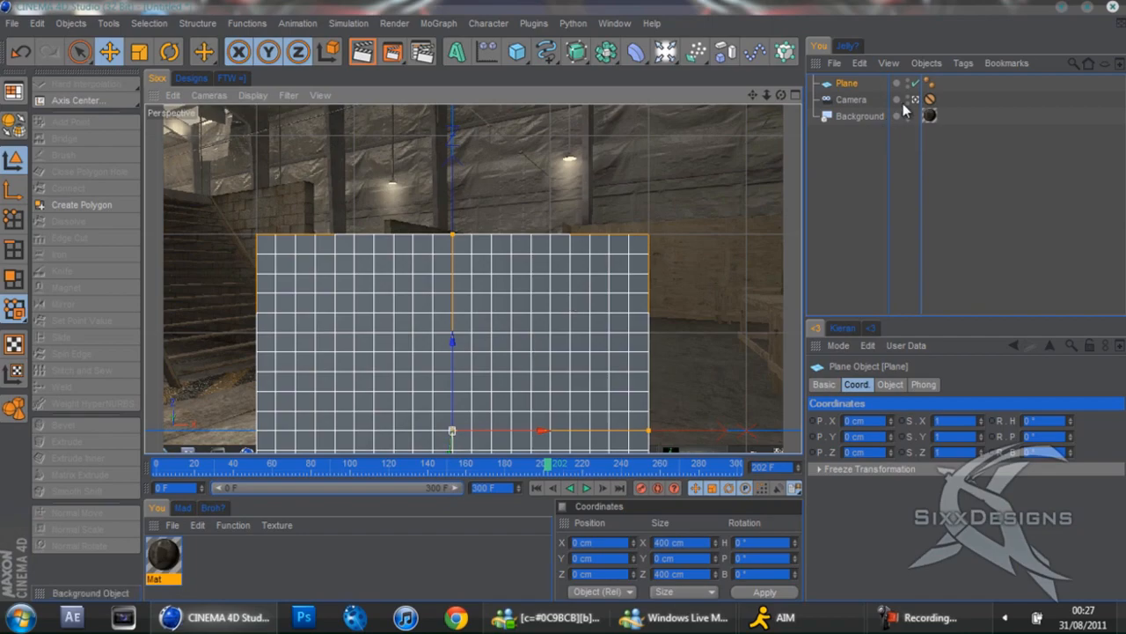
click(932, 100)
key(Delete)
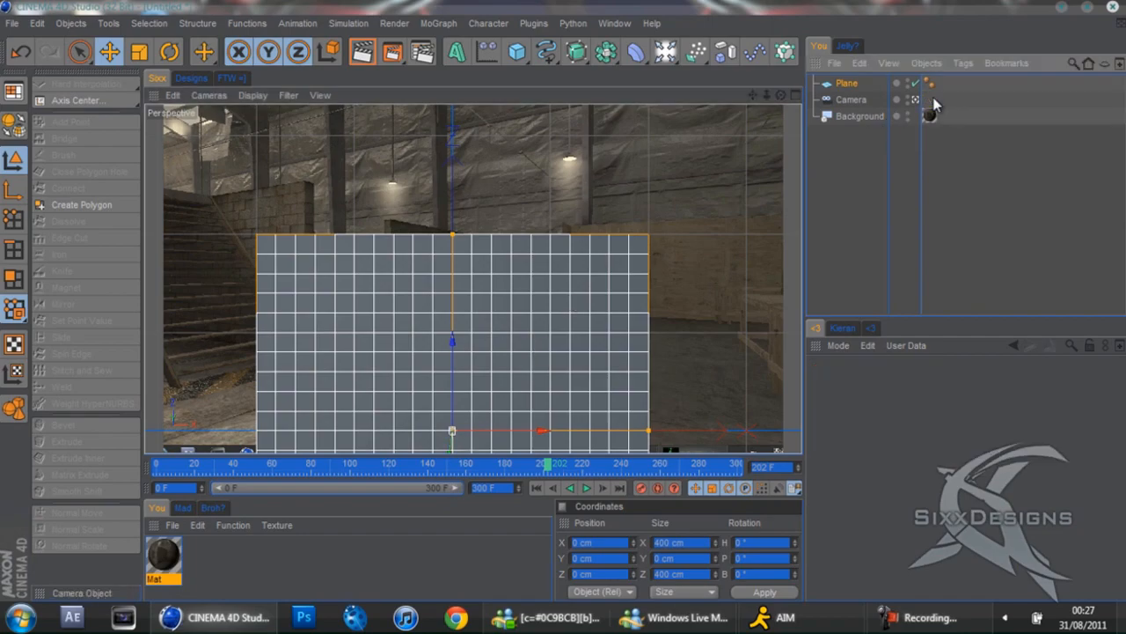
Step: Move the plane to about X -25, Y -1250, Z 153 cm over the brick wall and reduce its Z size to about 356 cm
click(859, 86)
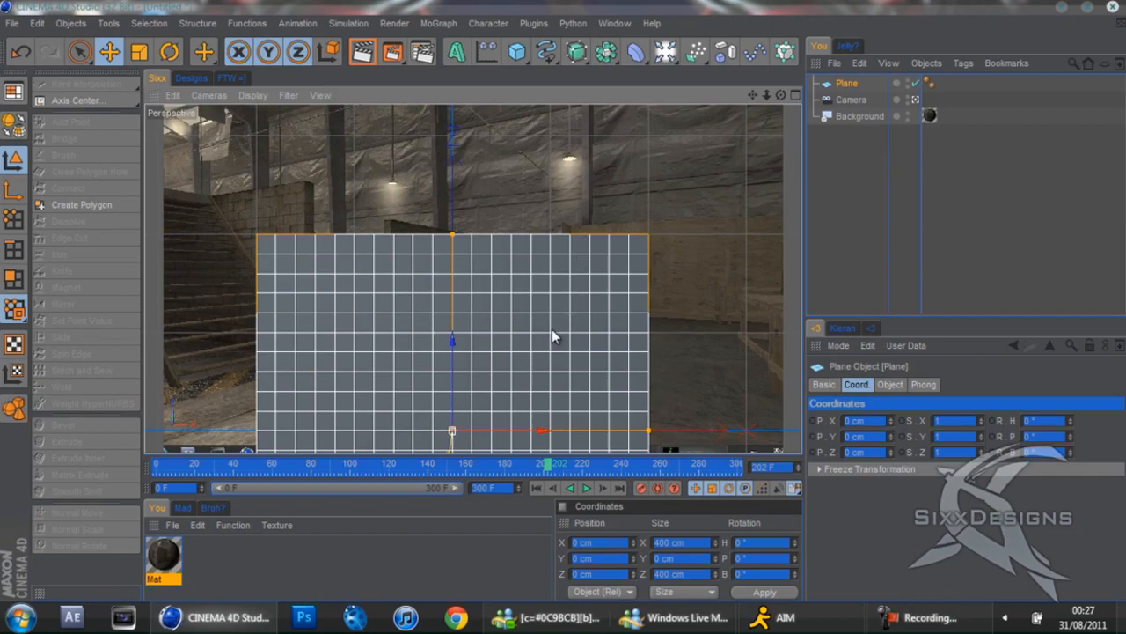
drag(512, 423, 566, 299)
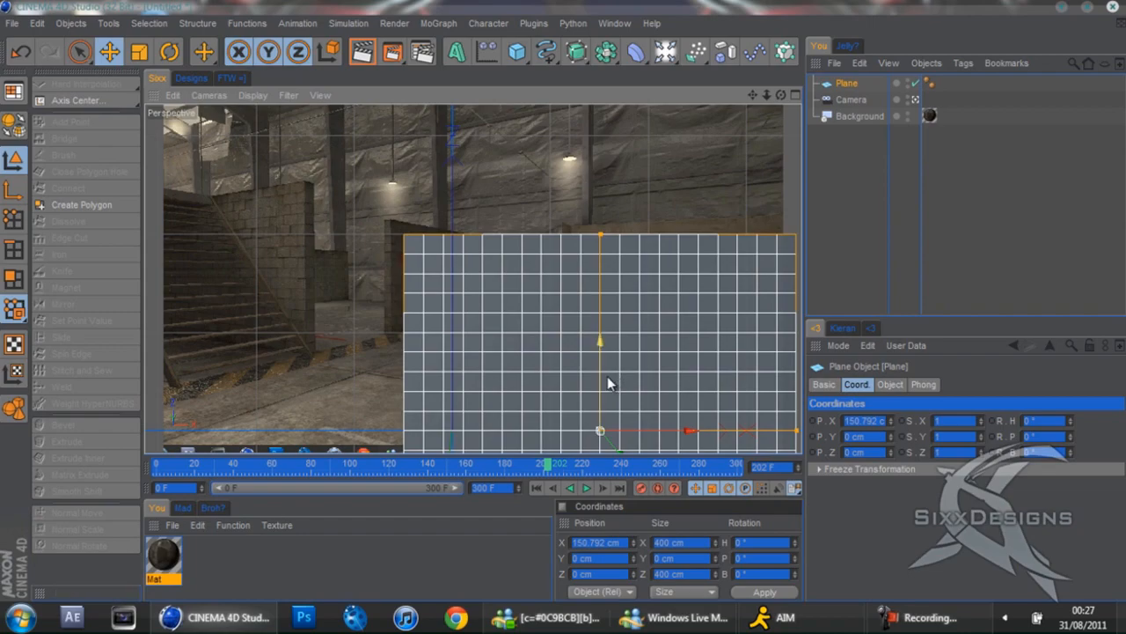
drag(608, 382, 566, 302)
drag(890, 440, 805, 581)
drag(611, 284, 560, 307)
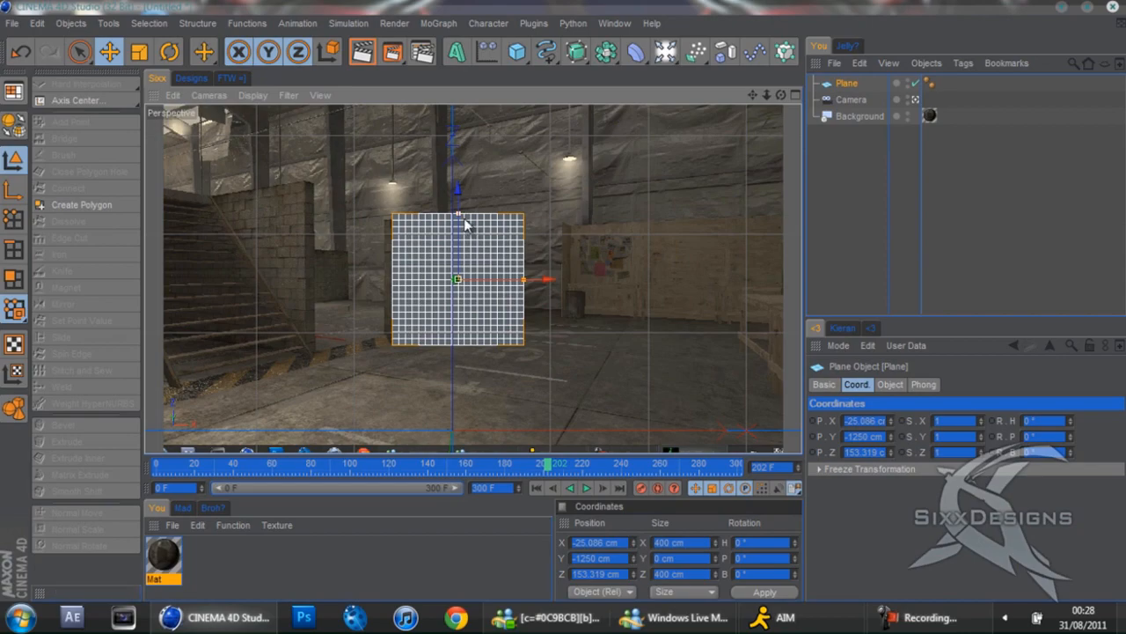
drag(564, 301, 564, 299)
Step: Rotate the plane's bank to about 58° and shift it to about X -97 cm, Y -1301 cm to follow the brick wall
click(170, 52)
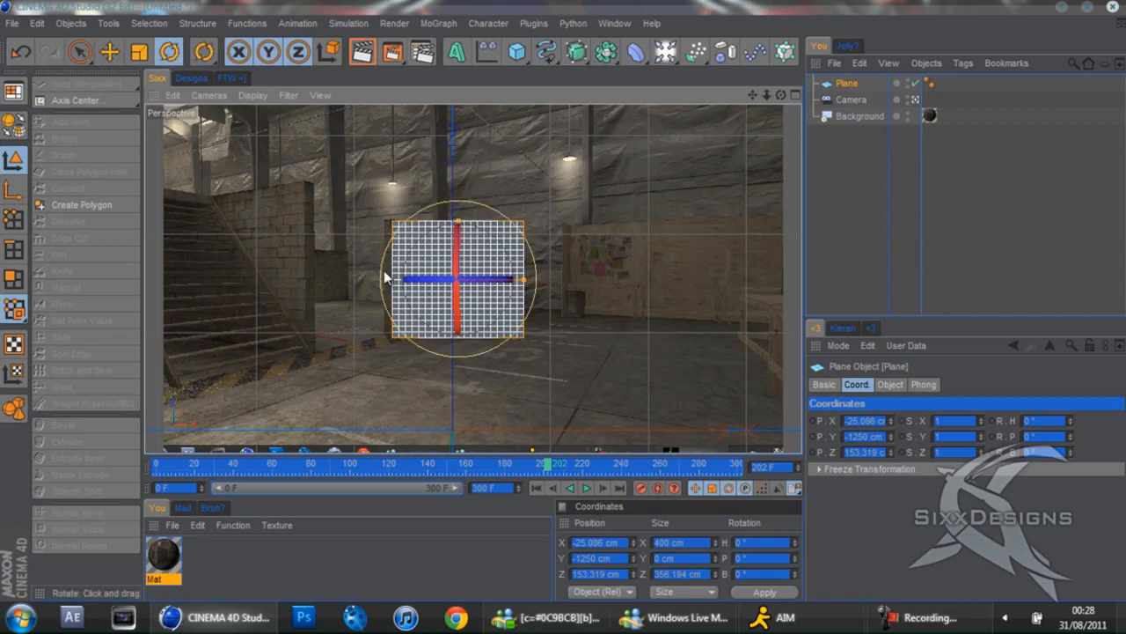
drag(445, 282, 471, 276)
key(e)
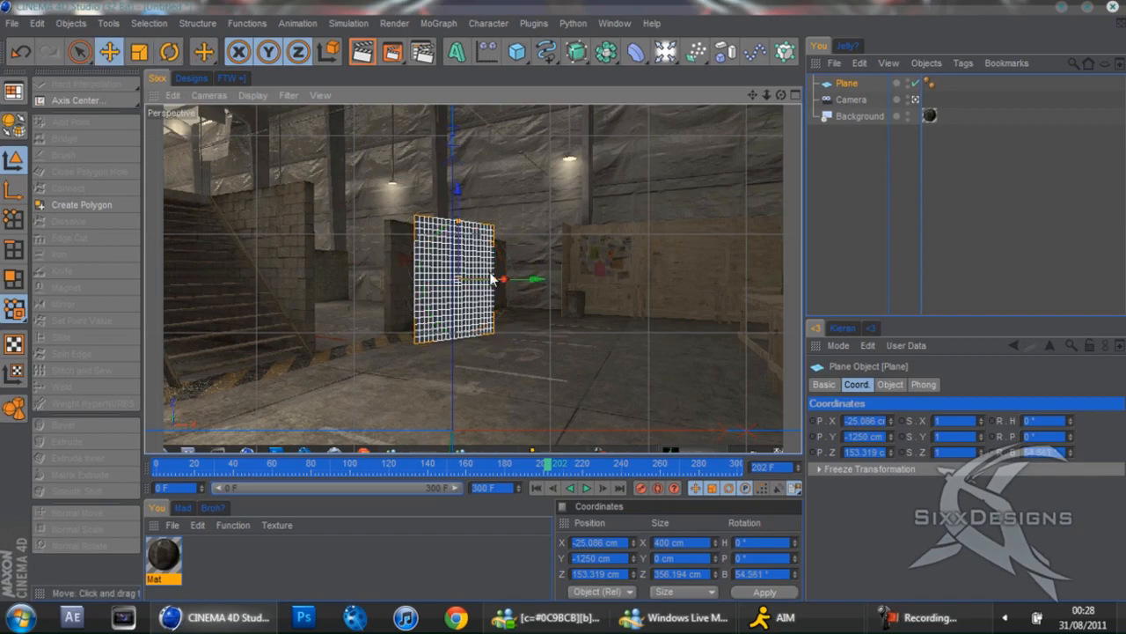
drag(538, 280, 564, 300)
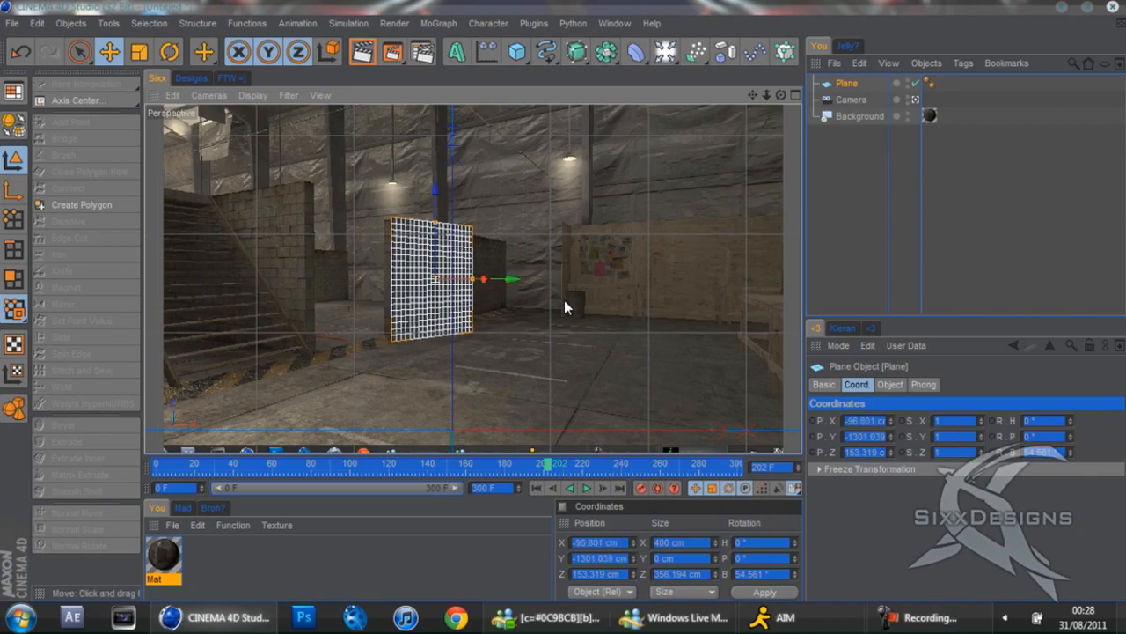
key(r)
drag(463, 280, 469, 287)
key(e)
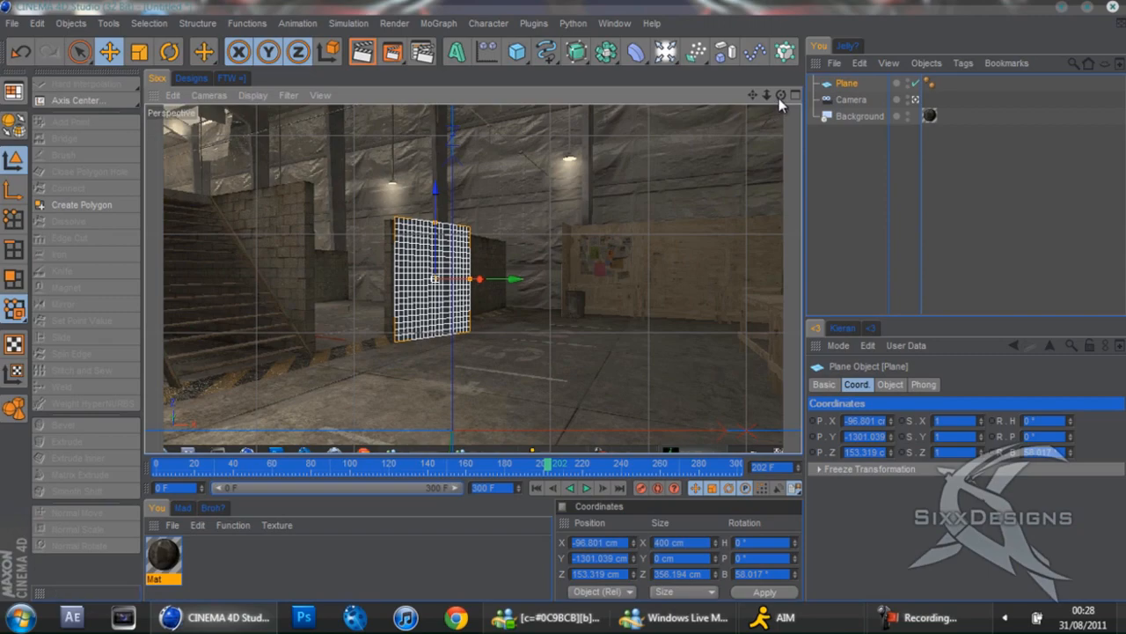
Step: Record a keyframe for the camera at frame 0
click(840, 99)
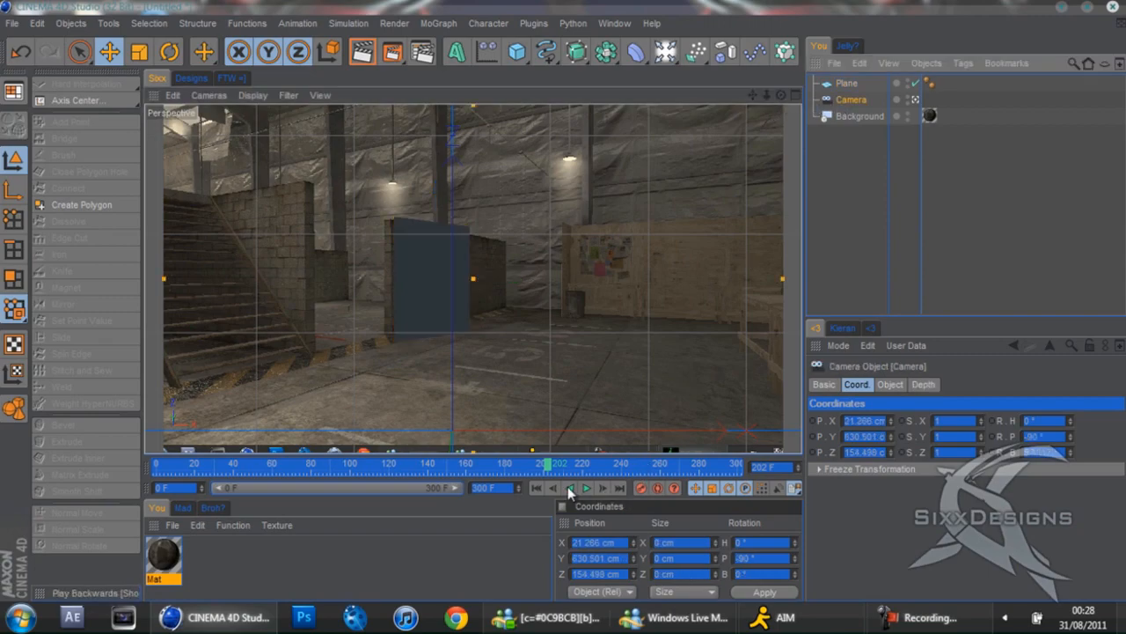
click(536, 487)
click(640, 489)
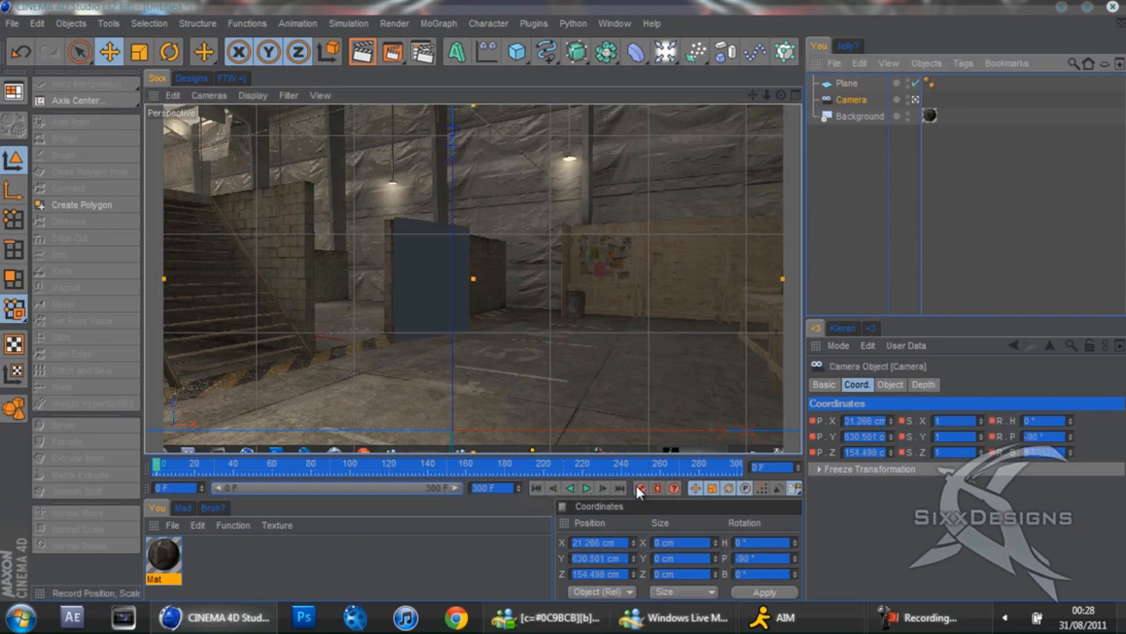
Step: Try shifting the plane along its X, Y and Z position values, undoing each shift
click(845, 84)
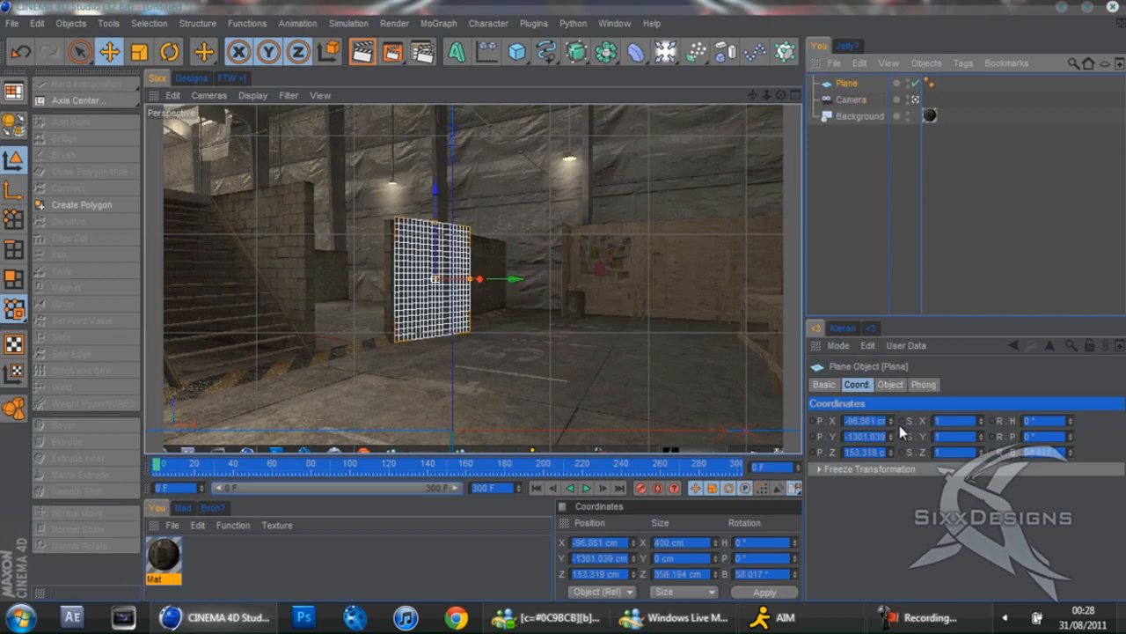
drag(893, 419, 909, 391)
key(ctrl+z)
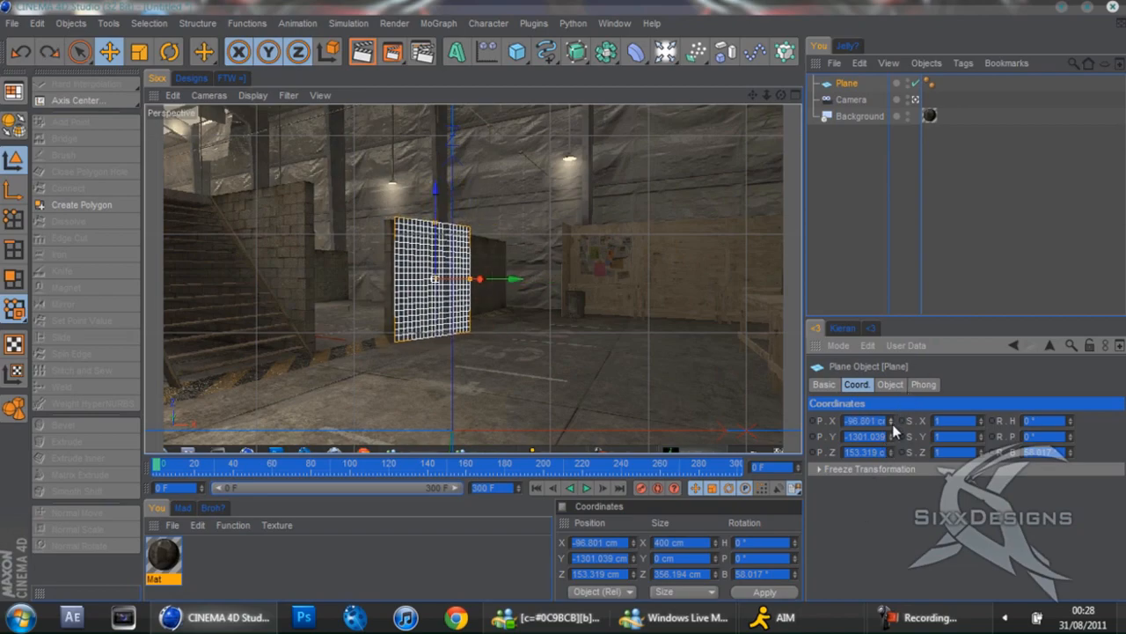
drag(892, 434, 893, 433)
key(ctrl+z)
drag(893, 449, 901, 438)
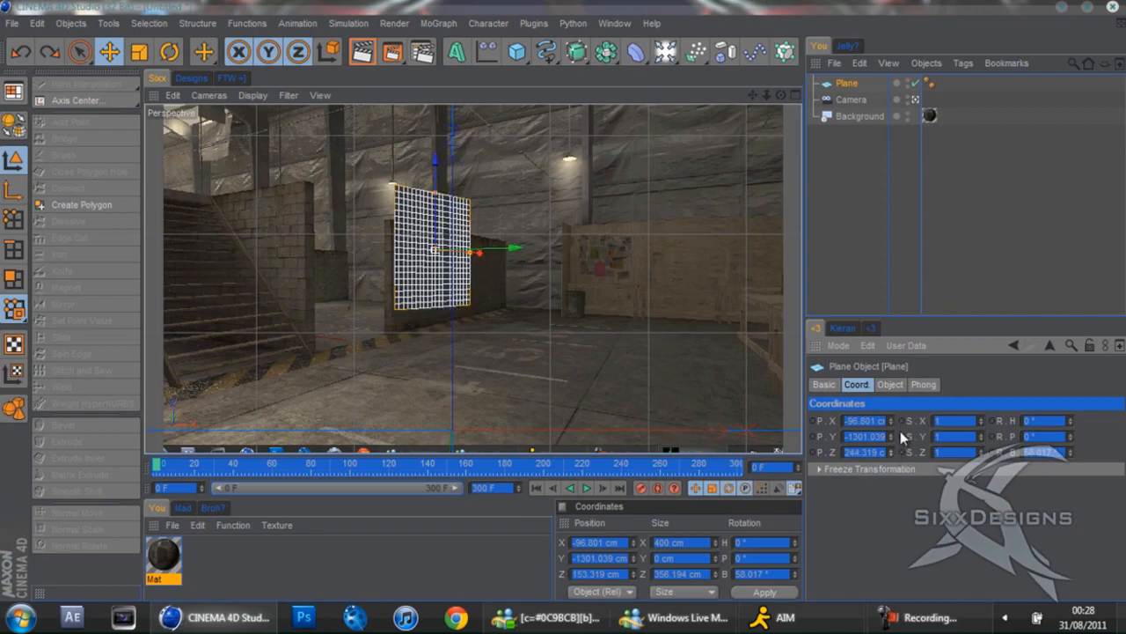
key(ctrl+z)
Step: Move the plane farther from the camera to about Y -1664 cm and widen it to about 995 cm
mouse_move(892, 440)
mouse_down()
mouse_move(871, 471)
mouse_move(894, 440)
mouse_up()
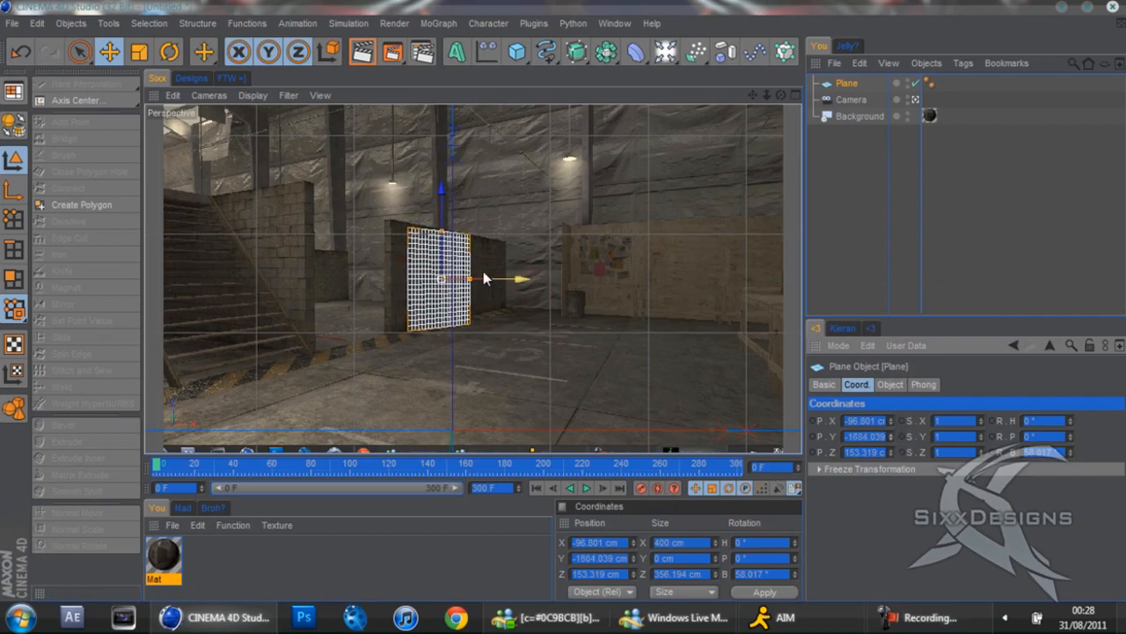
drag(471, 279, 562, 300)
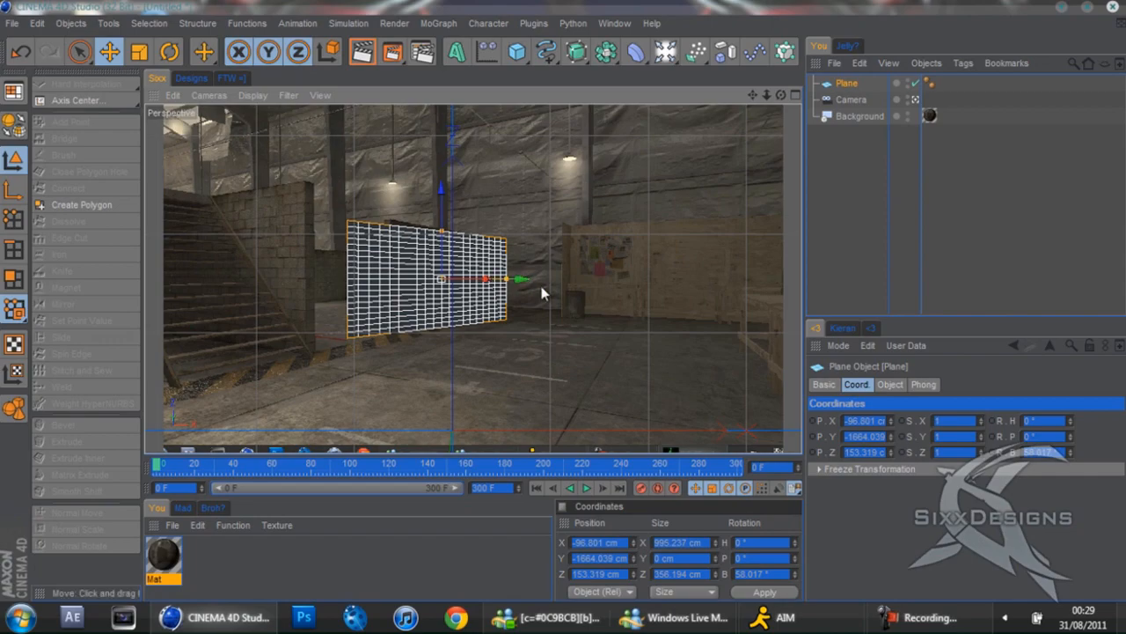
click(513, 284)
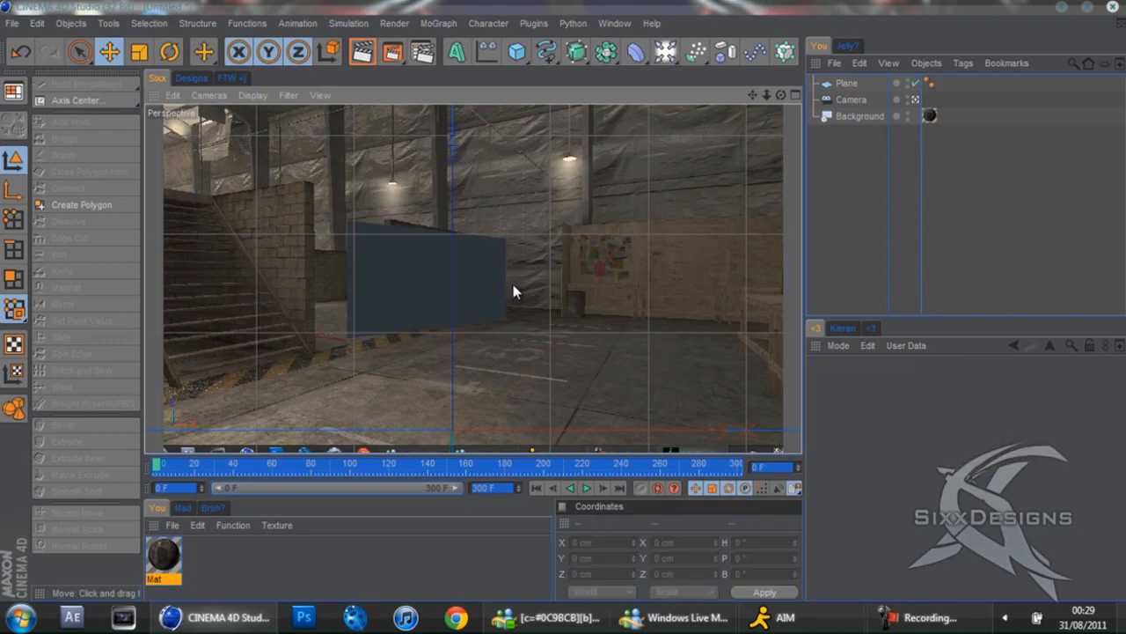
click(843, 83)
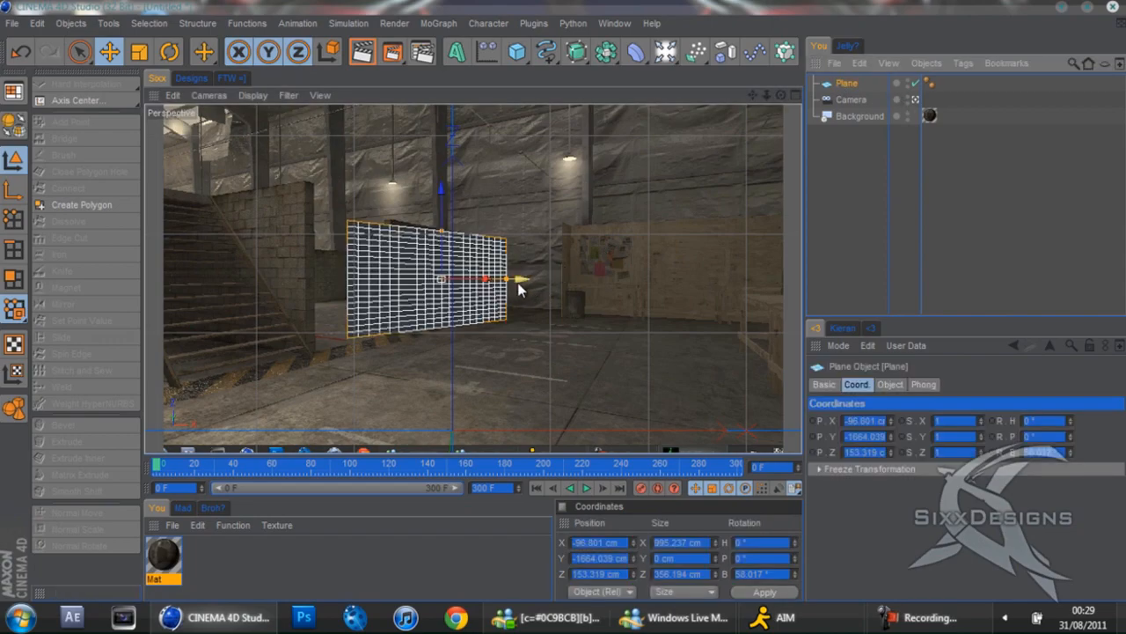
Step: Narrow the plane to about 740 cm and rotate its bank to about 65° to match the wall's angle
mouse_move(511, 284)
mouse_down()
mouse_move(475, 319)
mouse_move(561, 305)
mouse_move(493, 277)
mouse_move(506, 280)
mouse_up()
click(169, 52)
drag(433, 282, 444, 281)
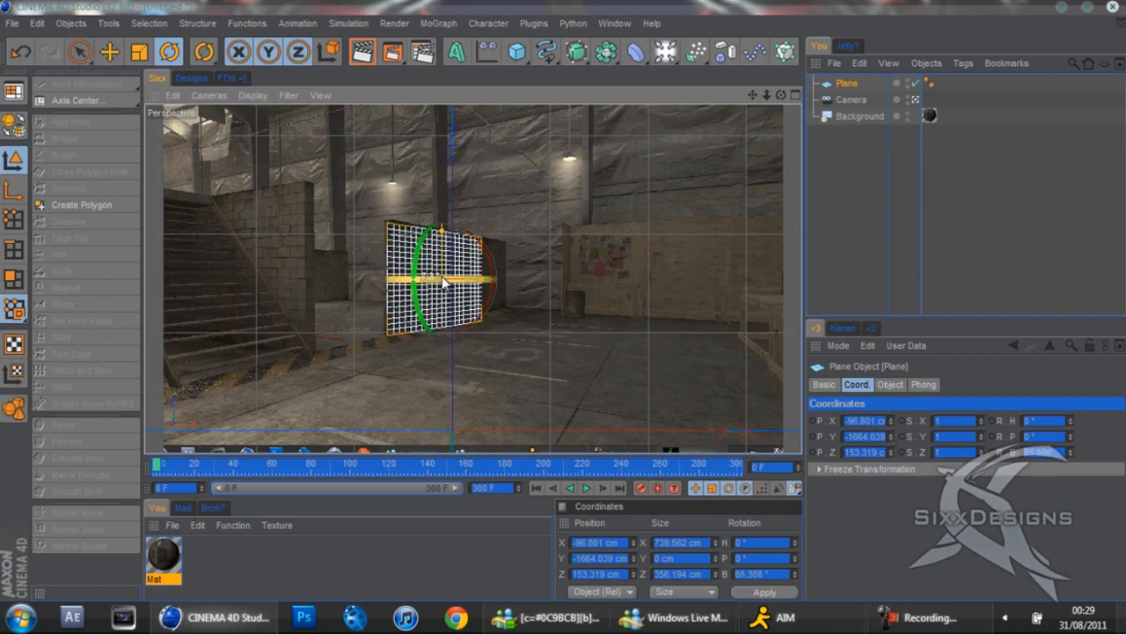
Step: Slide the plane along the brick wall to about X 10 cm, Y -1896 cm
click(109, 52)
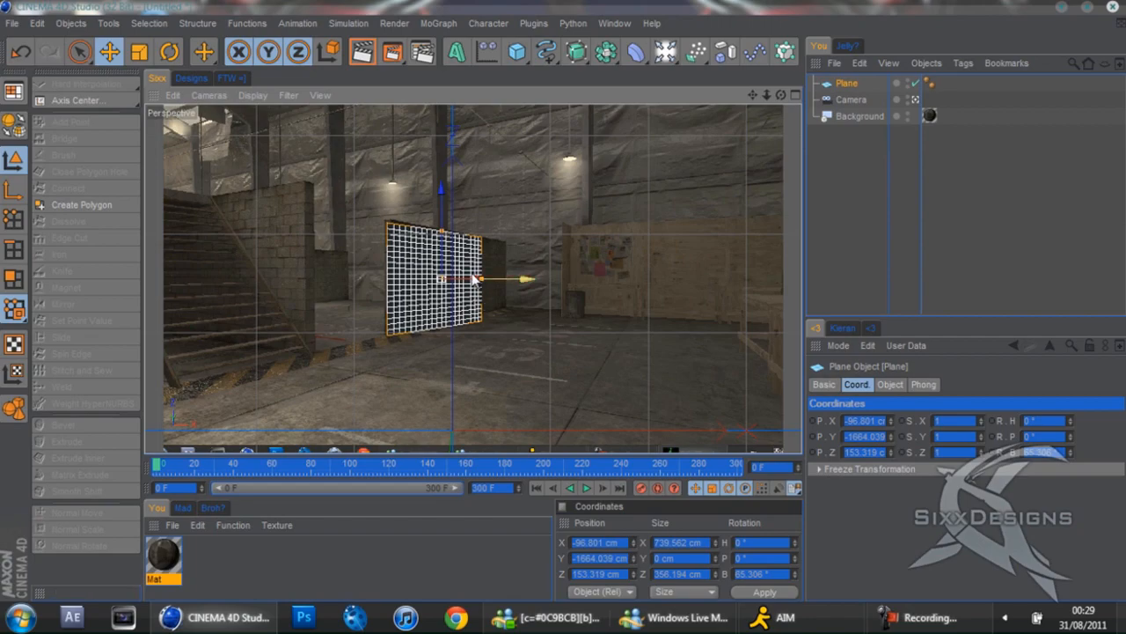
drag(781, 95, 565, 304)
drag(478, 221, 564, 299)
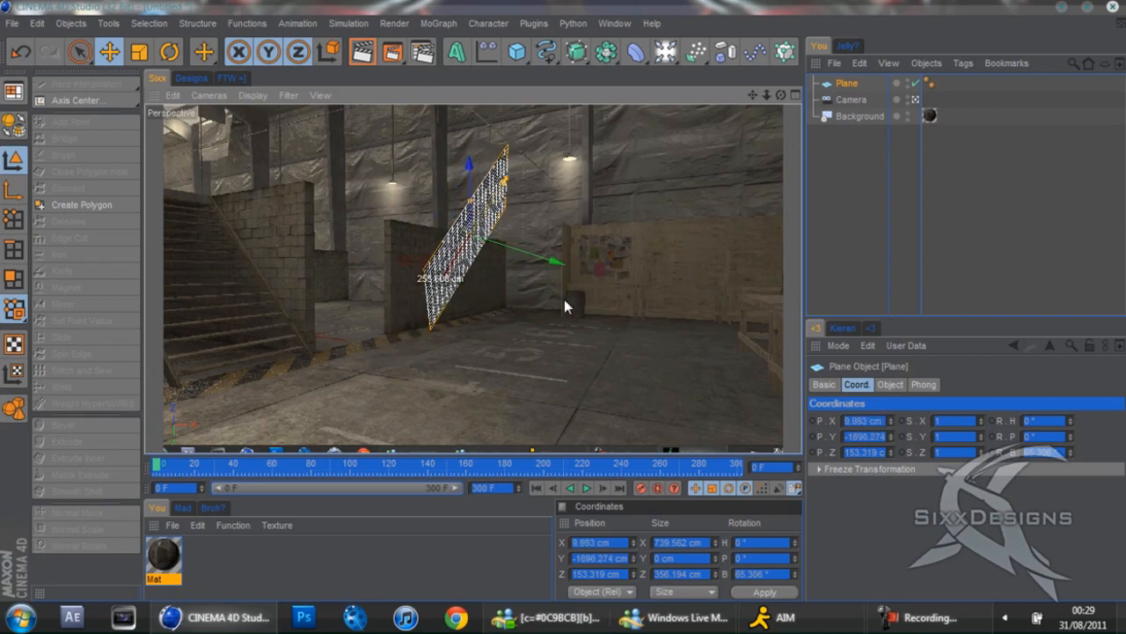
Step: Set the camera's heading to 0° and its pitch to -90°
click(841, 103)
drag(1055, 423, 920, 444)
text(0)
key(Tab)
text(0)
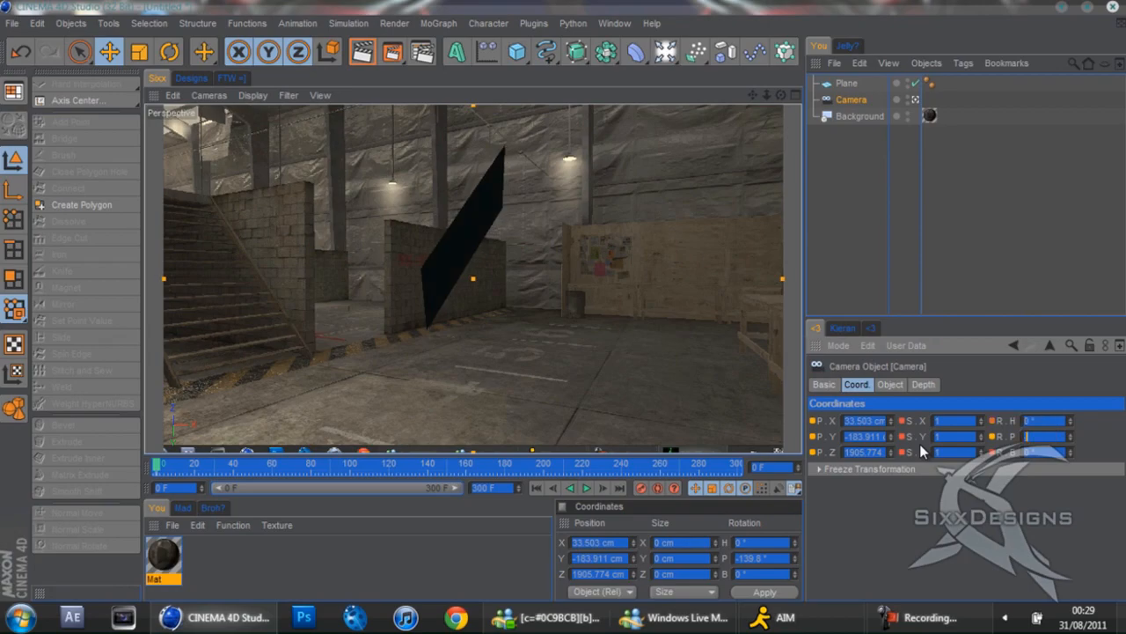
text(-90)
key(Return)
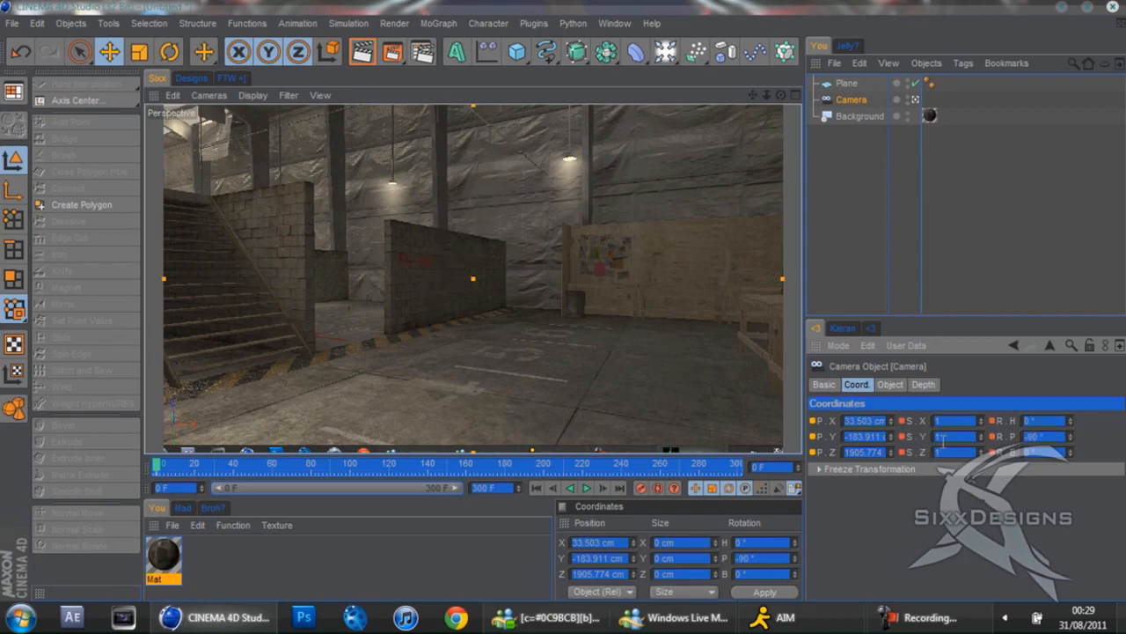
Step: Try a camera pitch of 90°, and undo the recent changes to the camera's position and rotation
key(Delete)
key(Return)
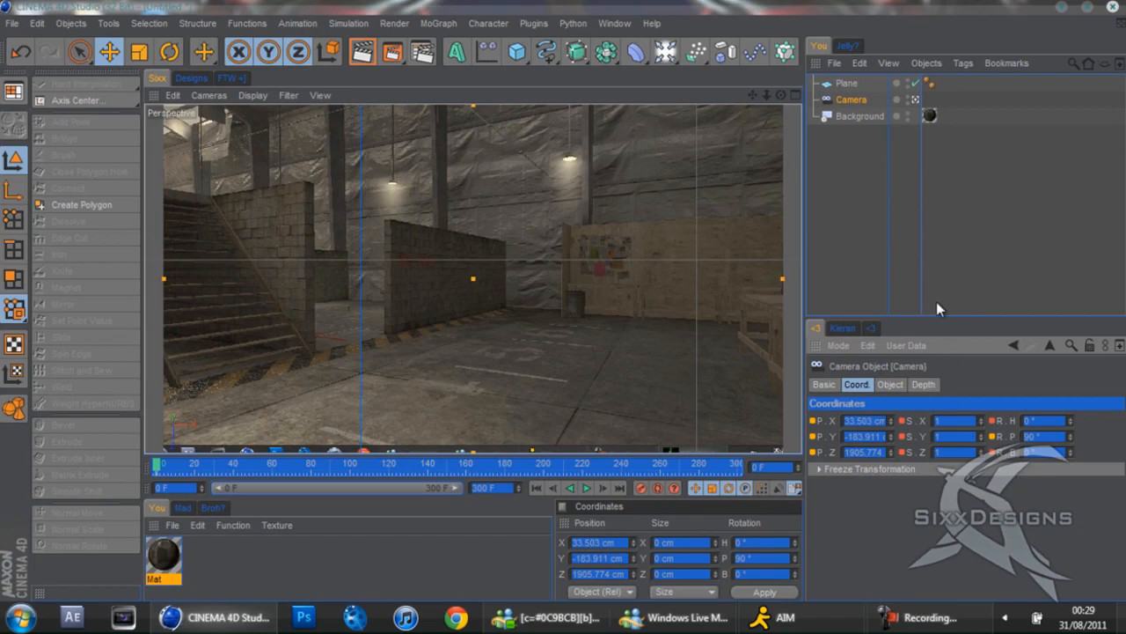
key(ctrl+z)
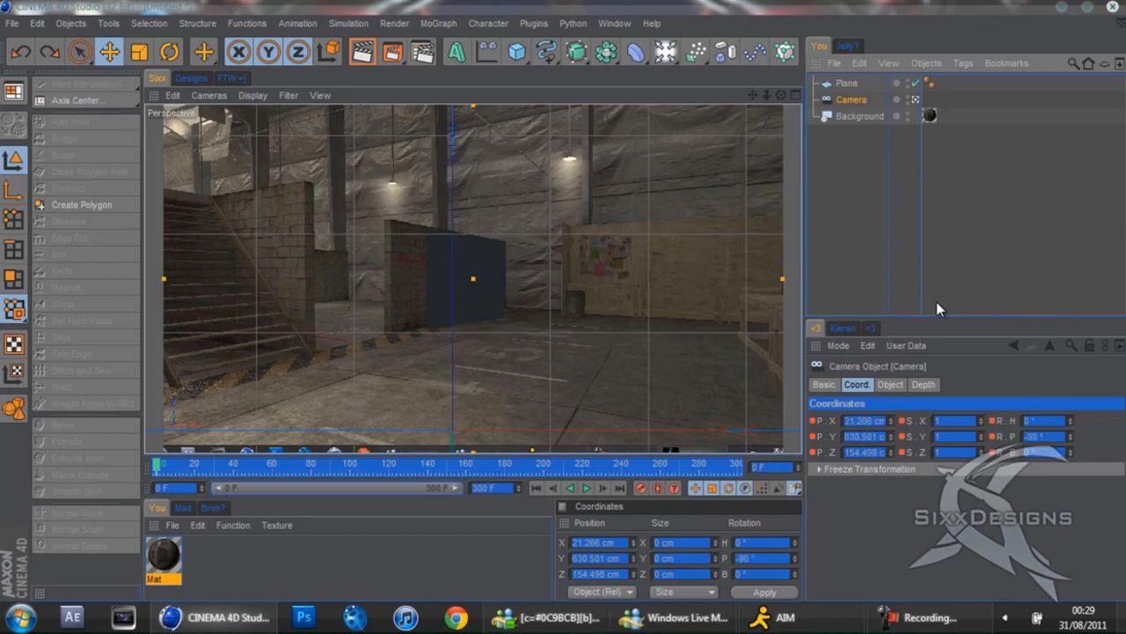
key(ctrl+z)
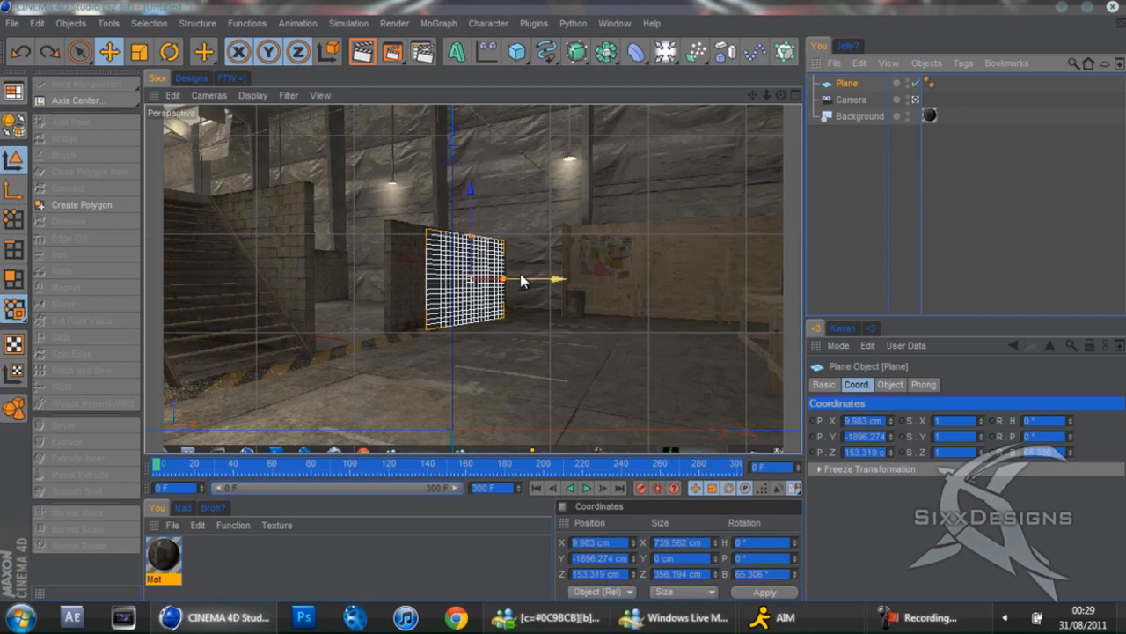
Step: Orbit the camera to a tilted angle and widen the plane to about 1303 cm along the brick wall
click(843, 100)
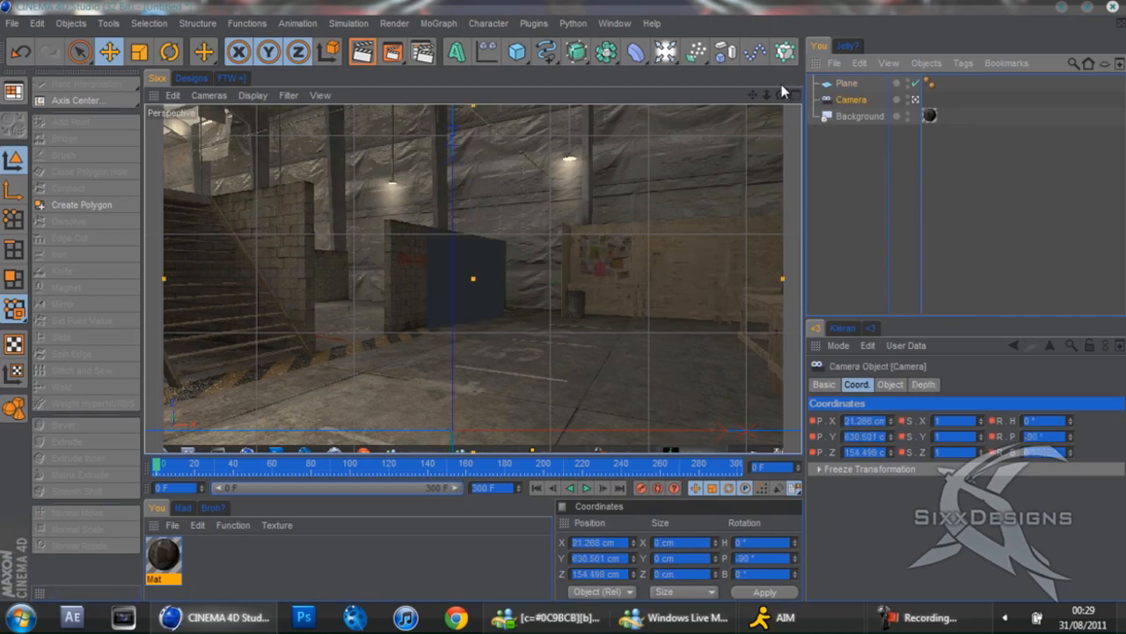
drag(780, 95, 569, 303)
click(846, 83)
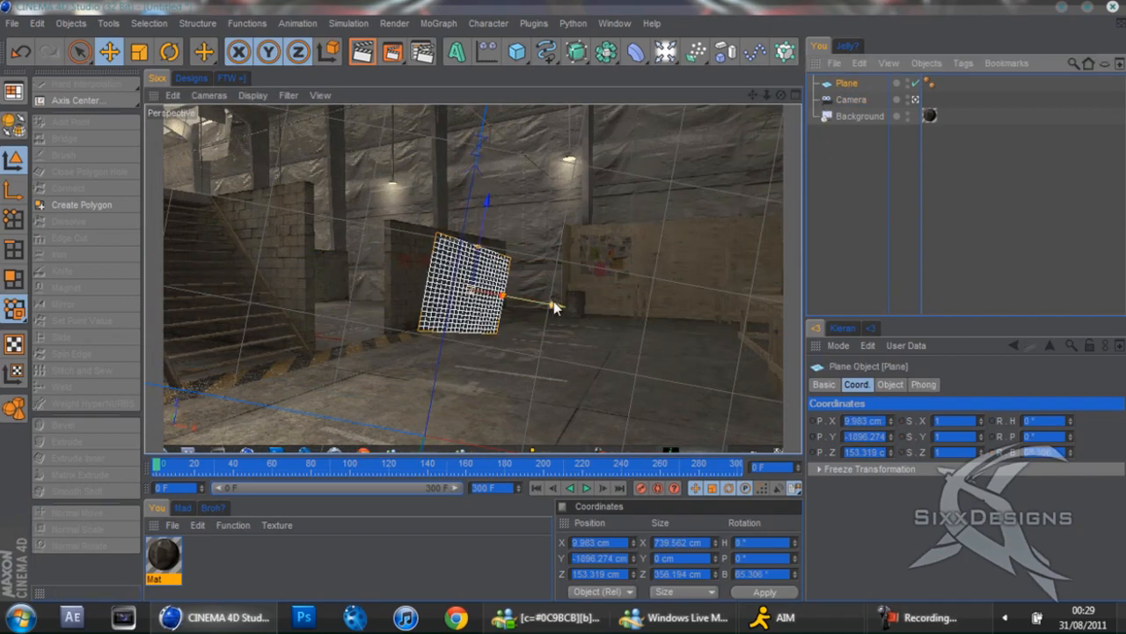
drag(500, 300, 540, 281)
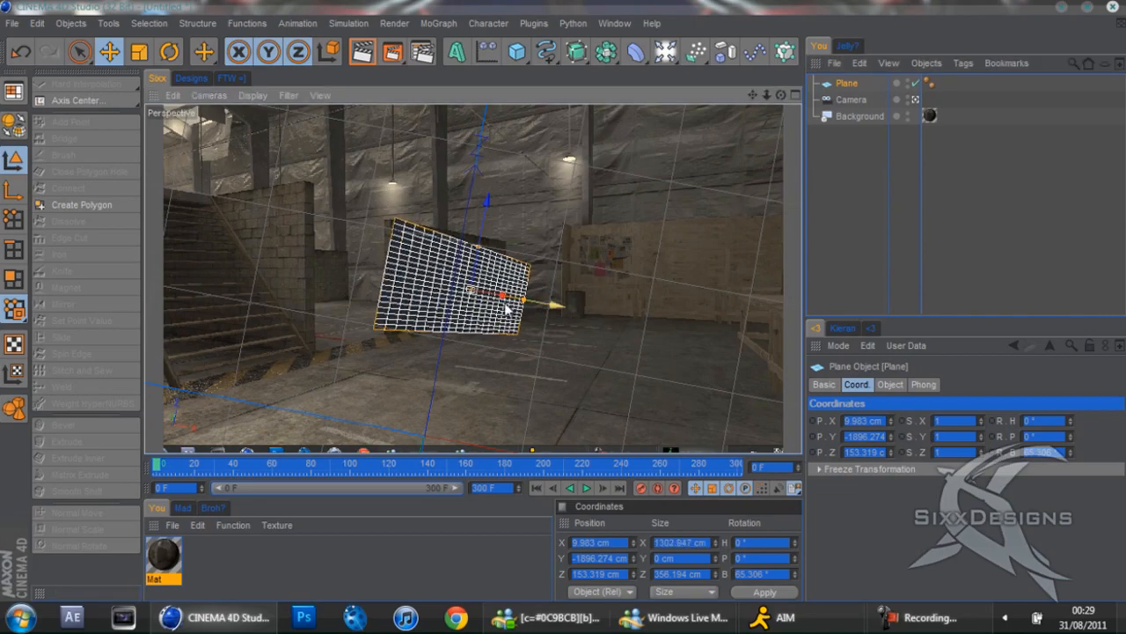
Step: Orbit the camera and slide the plane to about X 129 cm, Y -2154 cm
alt+drag(572, 254, 541, 314)
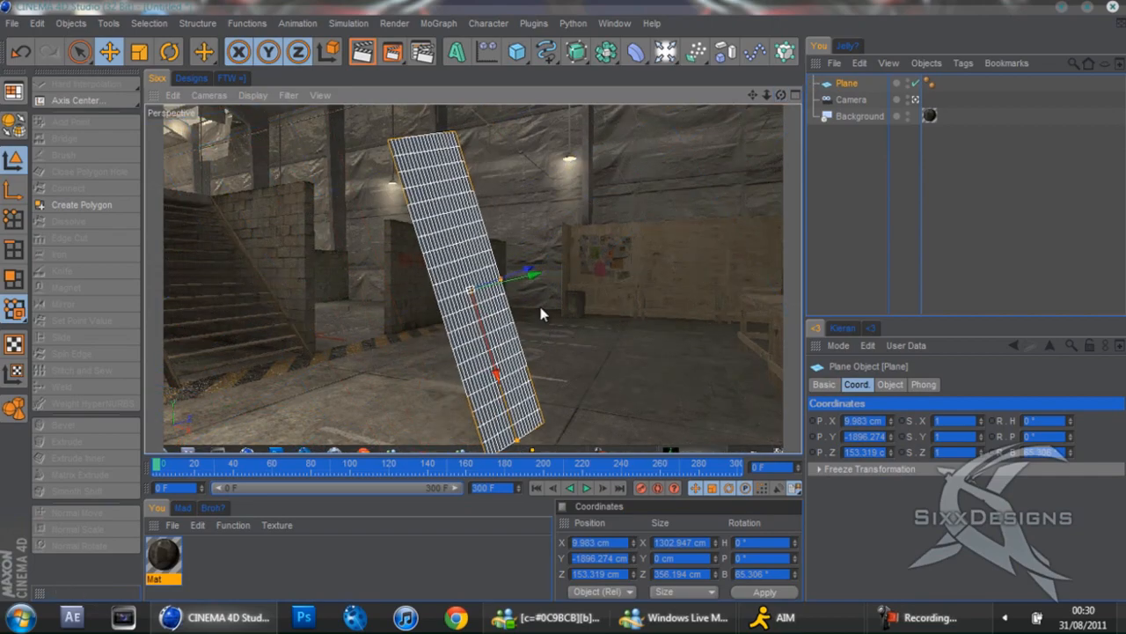
drag(491, 362, 595, 345)
Step: Try a camera heading of 0° with pitches of -90° and 90°, and undo the recent camera changes
click(856, 99)
click(1056, 423)
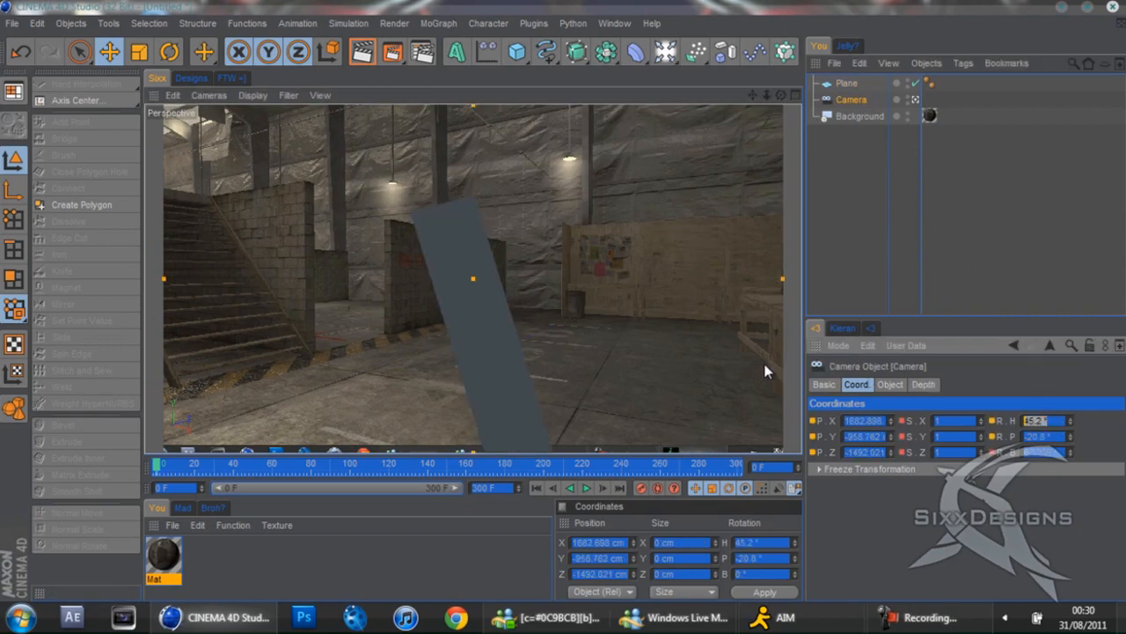
text(0)
key(Tab)
text(-90)
key(Return)
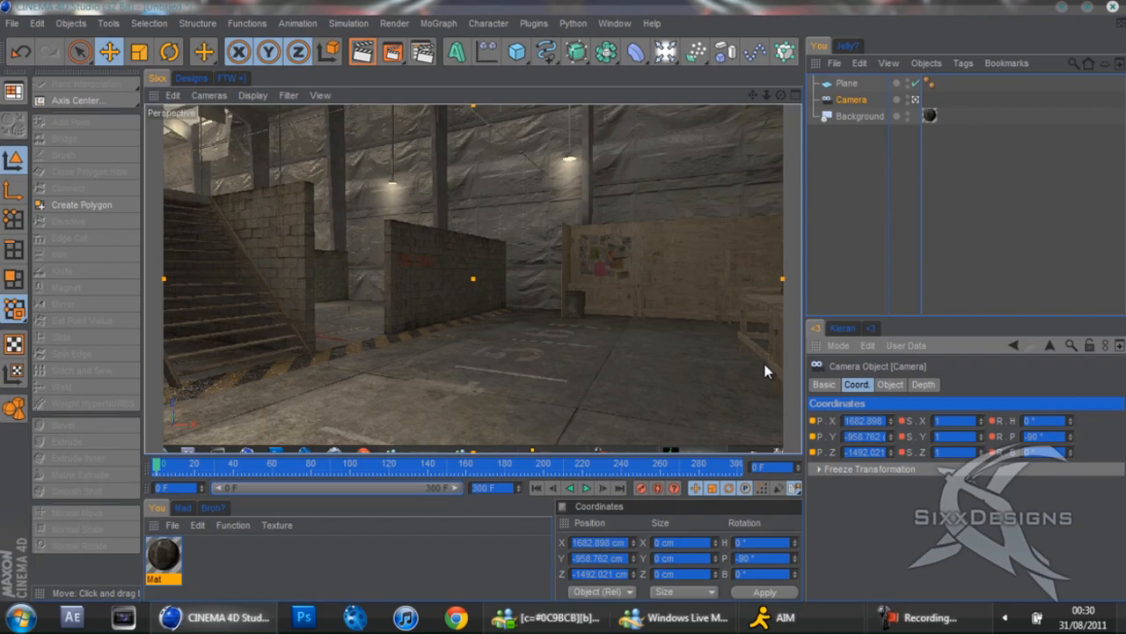
text(90)
key(Return)
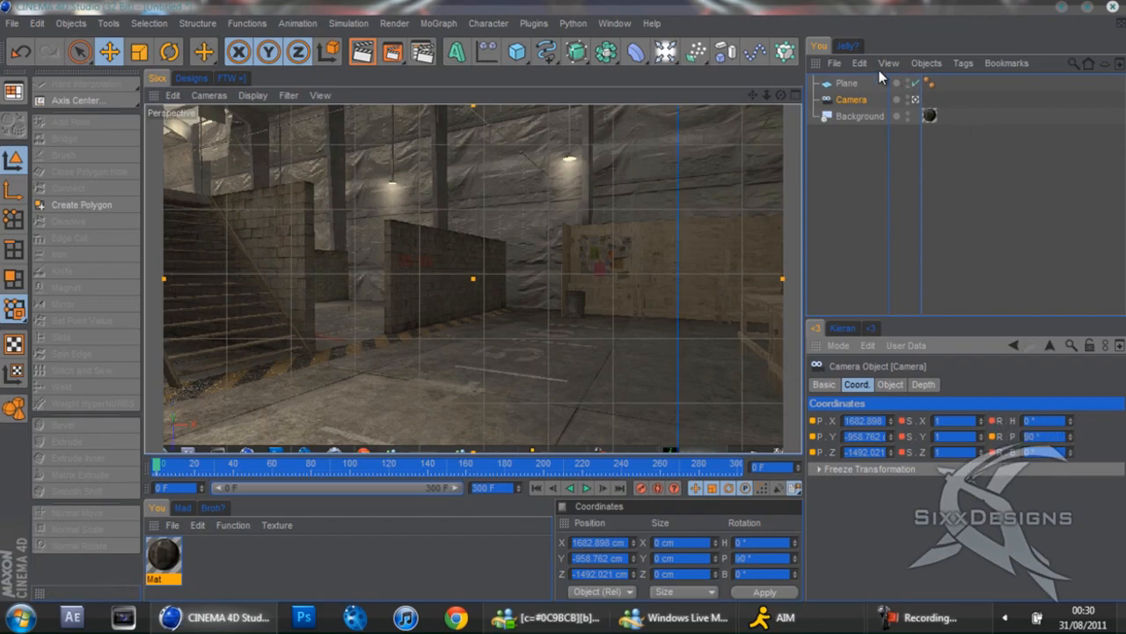
click(847, 84)
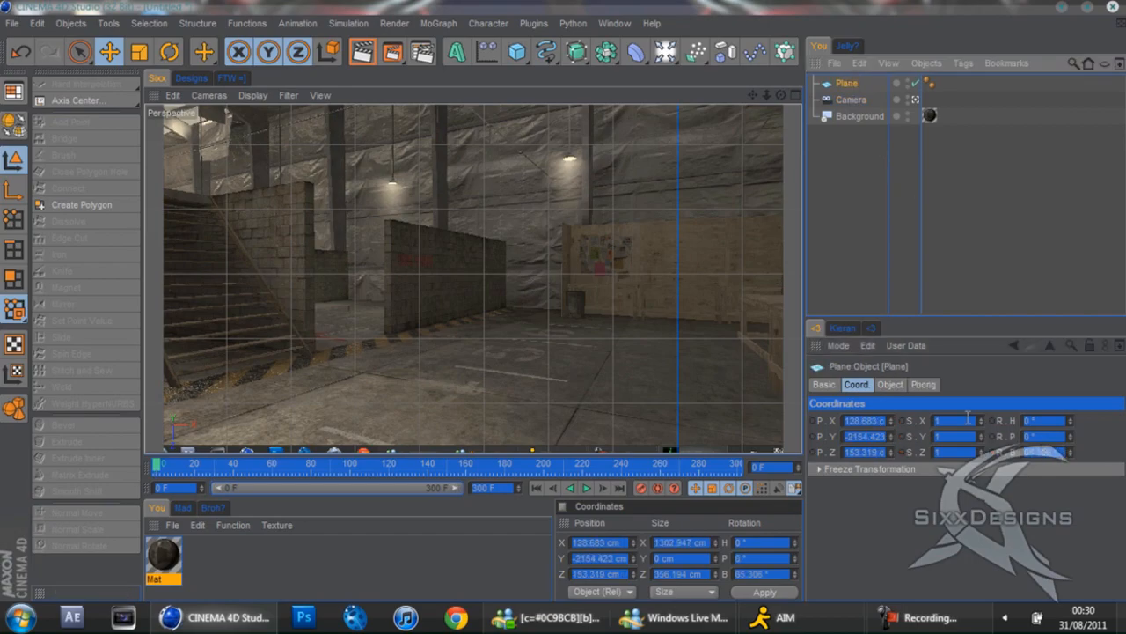
key(ctrl+z)
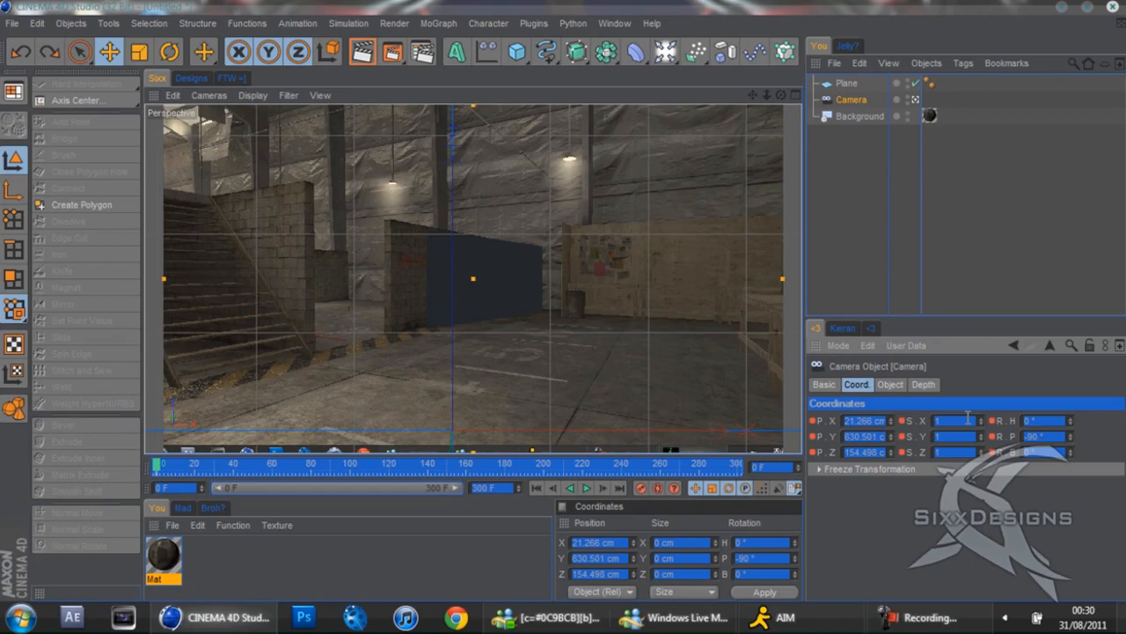
Step: Move the plane back over the brick wall at about X -13 cm, Y -2219 cm, and rotate its bank to about 68.3°
click(845, 84)
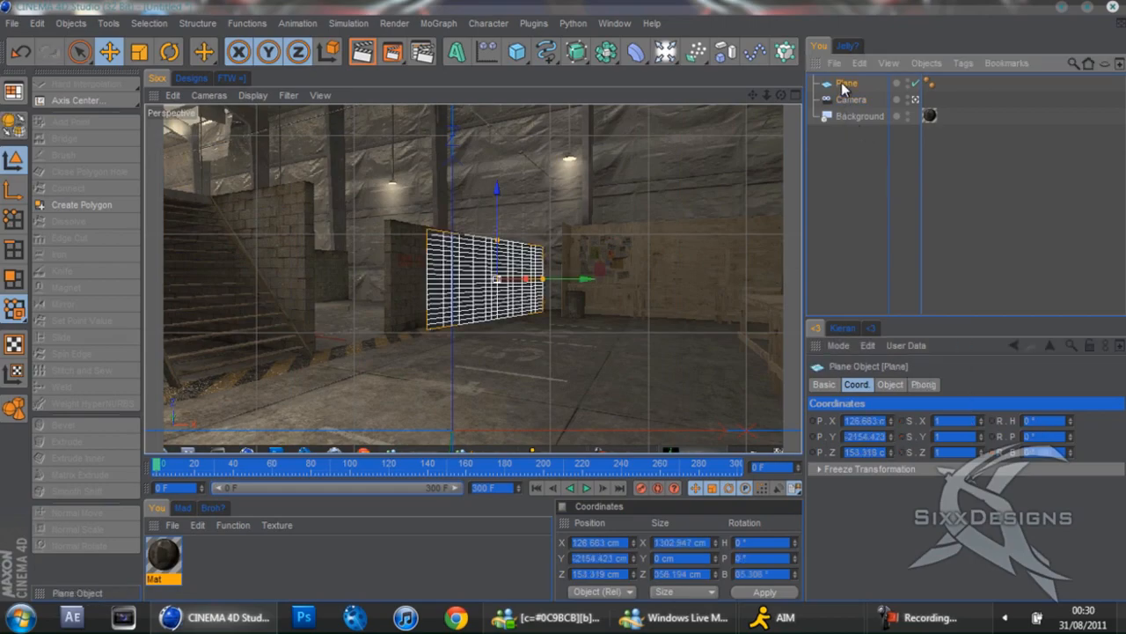
drag(580, 279, 565, 303)
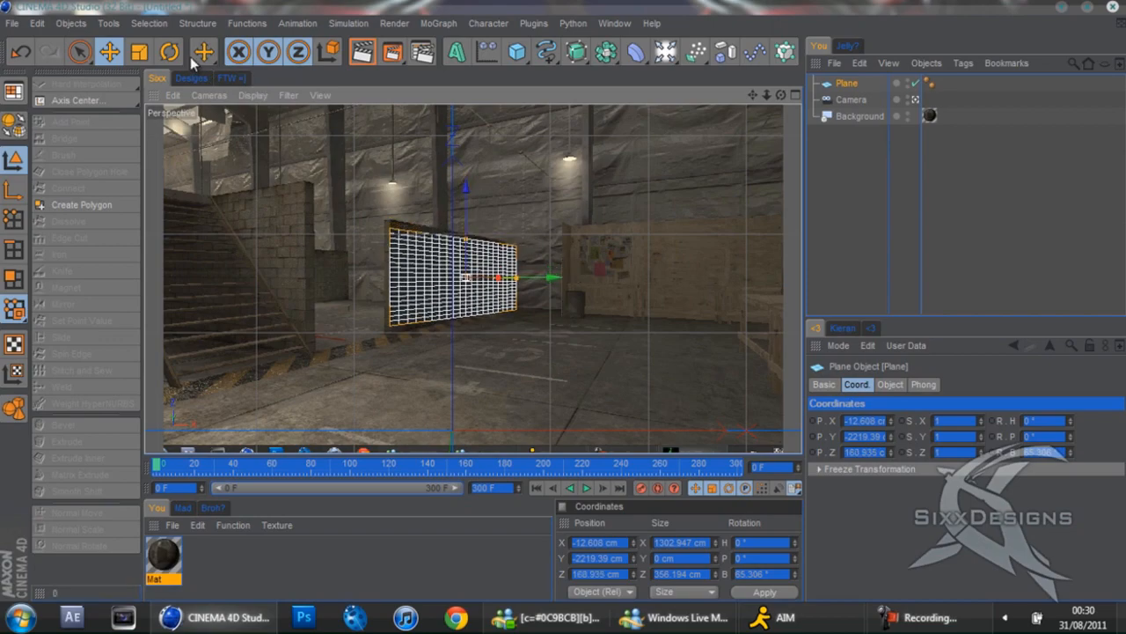
key(r)
drag(477, 278, 487, 280)
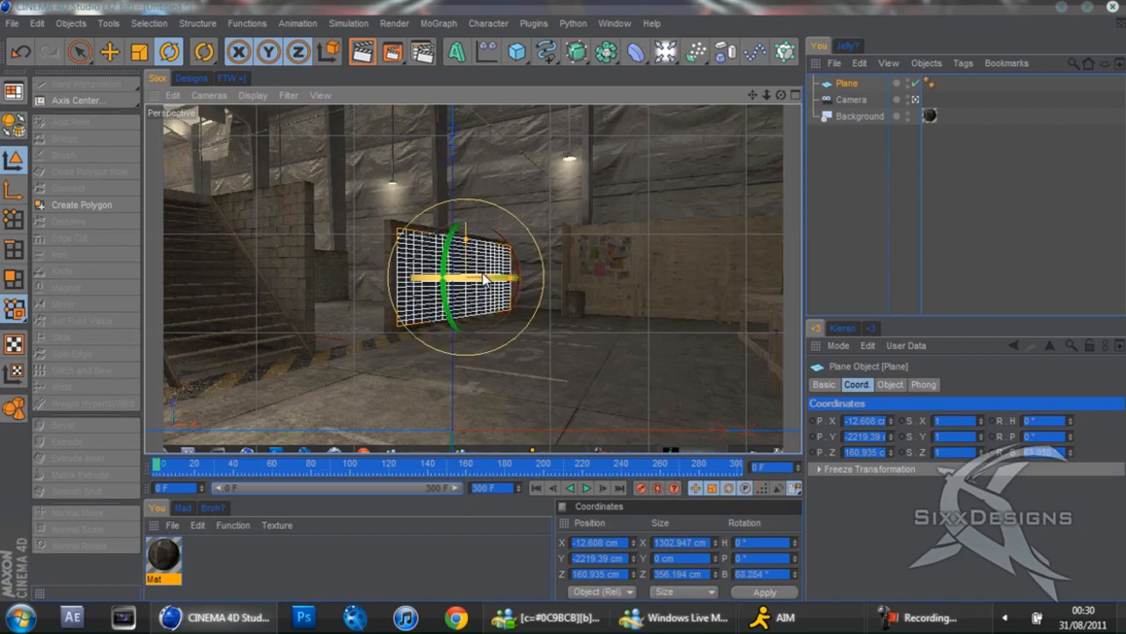
Step: Shift the plane to about X -45 cm, Y -2232 cm and increase its height to about 429 cm to match the wall
click(103, 60)
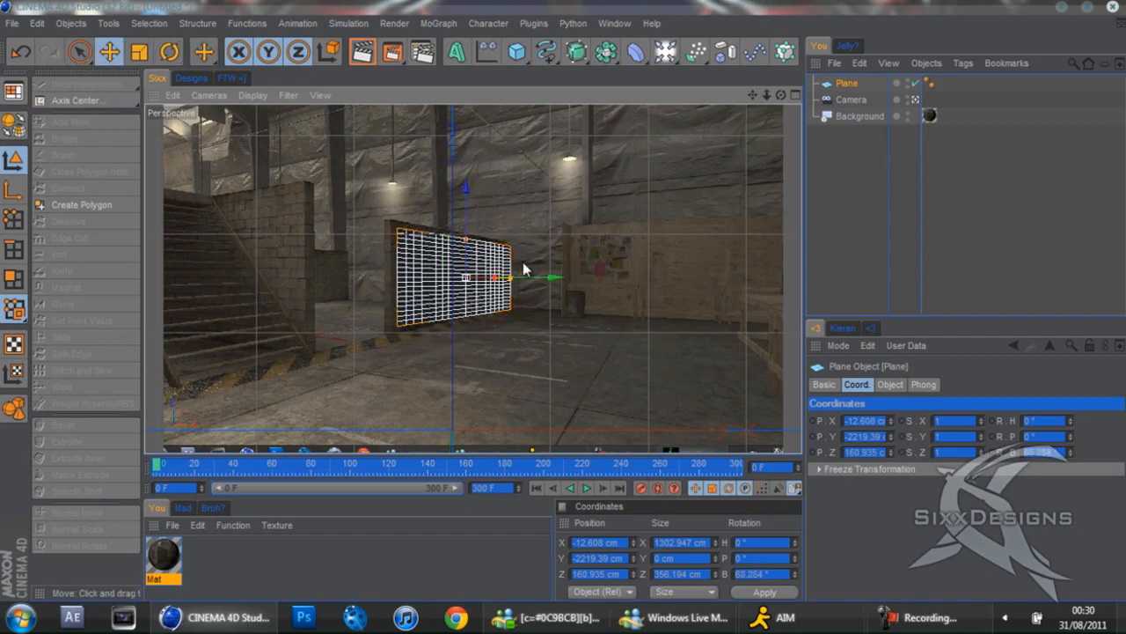
drag(541, 277, 564, 300)
drag(460, 239, 566, 299)
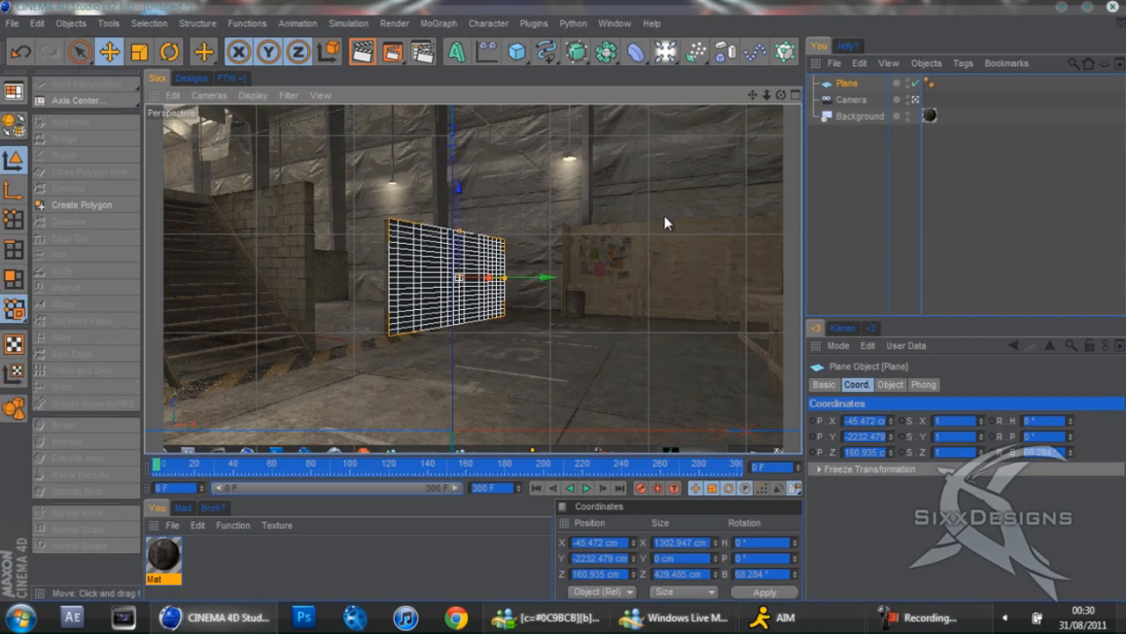
click(890, 235)
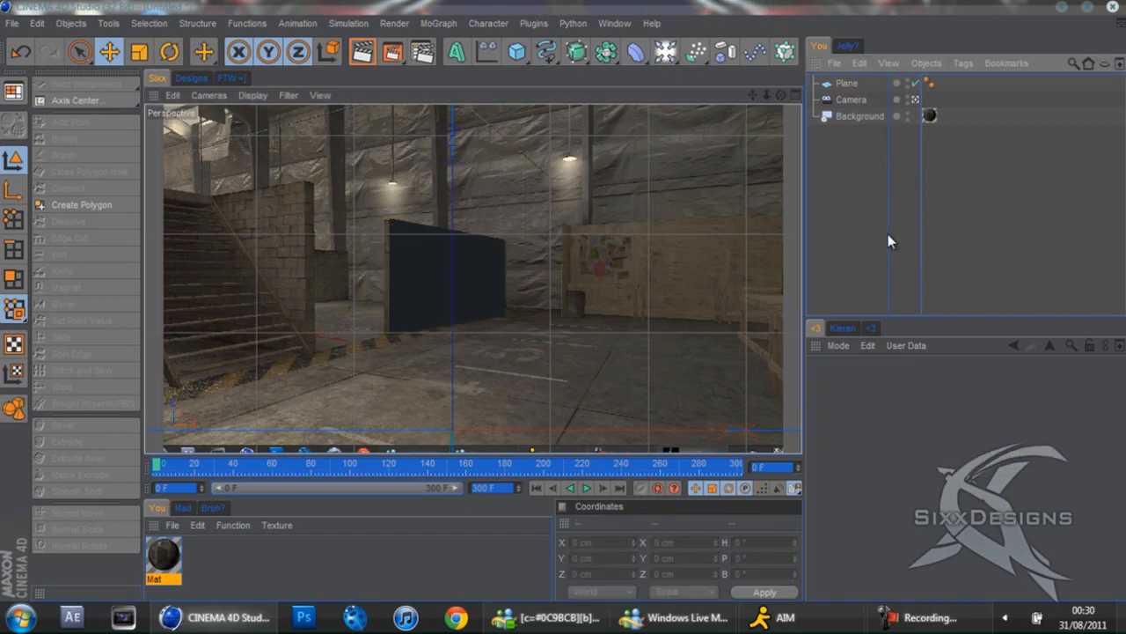
Step: Rotate the plane's bank to about 70.4° to follow the brick wall's perspective
click(846, 83)
click(169, 51)
drag(458, 274, 468, 274)
click(827, 225)
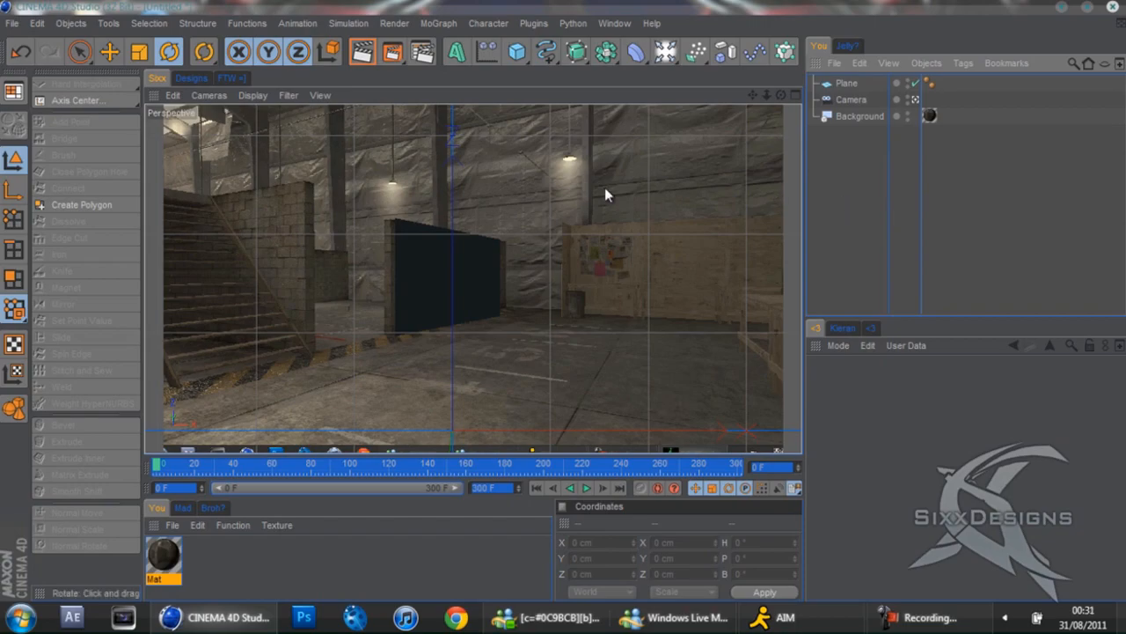
Step: Shift the plane to about X -62 cm, Y -2239 cm and widen it to about 1598 cm
click(835, 84)
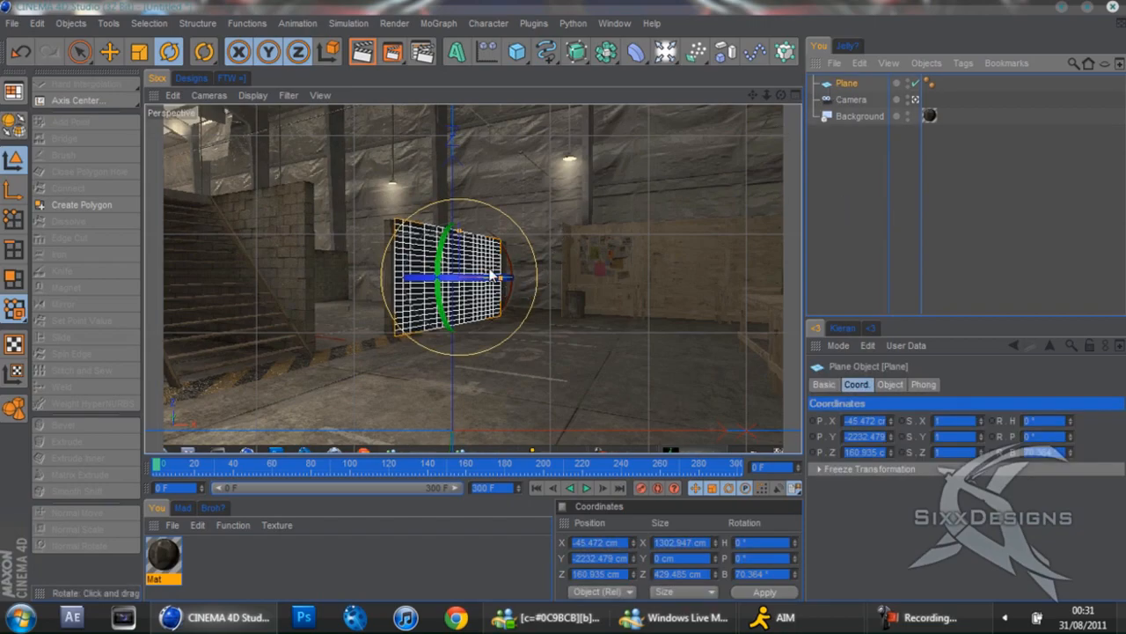
click(109, 52)
drag(554, 277, 565, 300)
drag(498, 279, 565, 300)
Step: Test-render the view and disable Ambient Occlusion, Global Illumination, Vector Motion Blur and the saved Alpha Channel for rendering
click(365, 52)
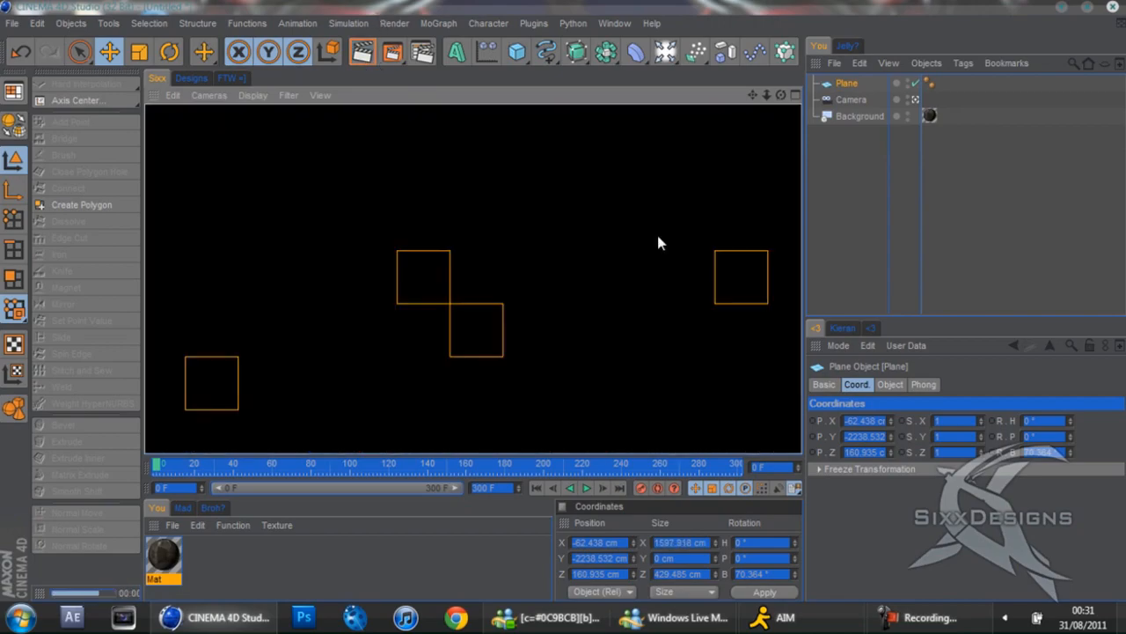
click(902, 236)
click(423, 53)
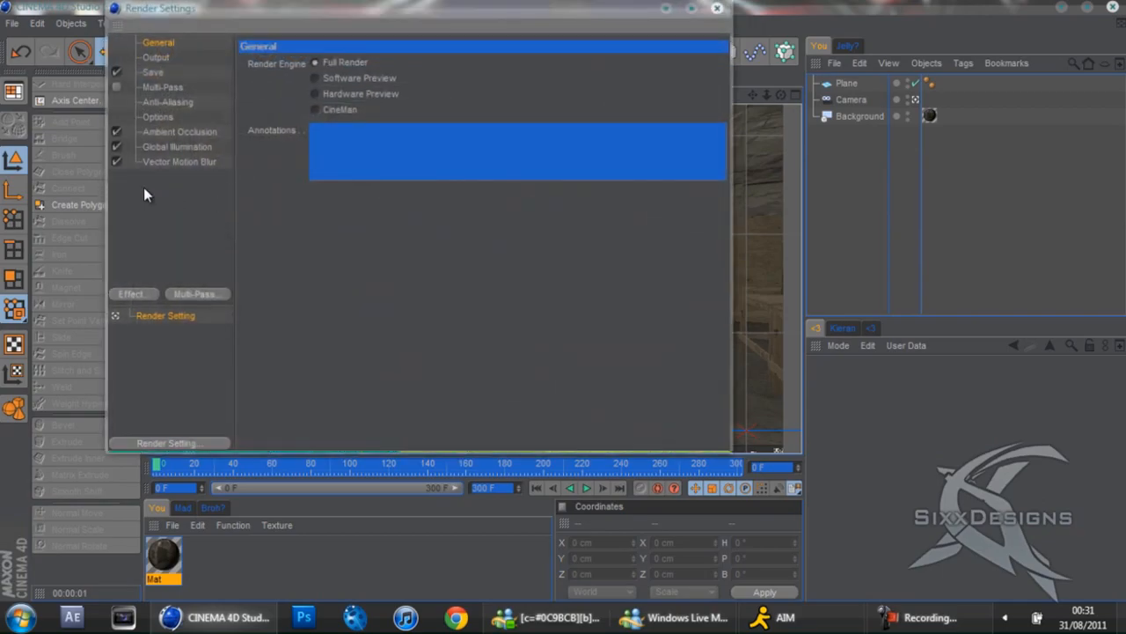
click(159, 73)
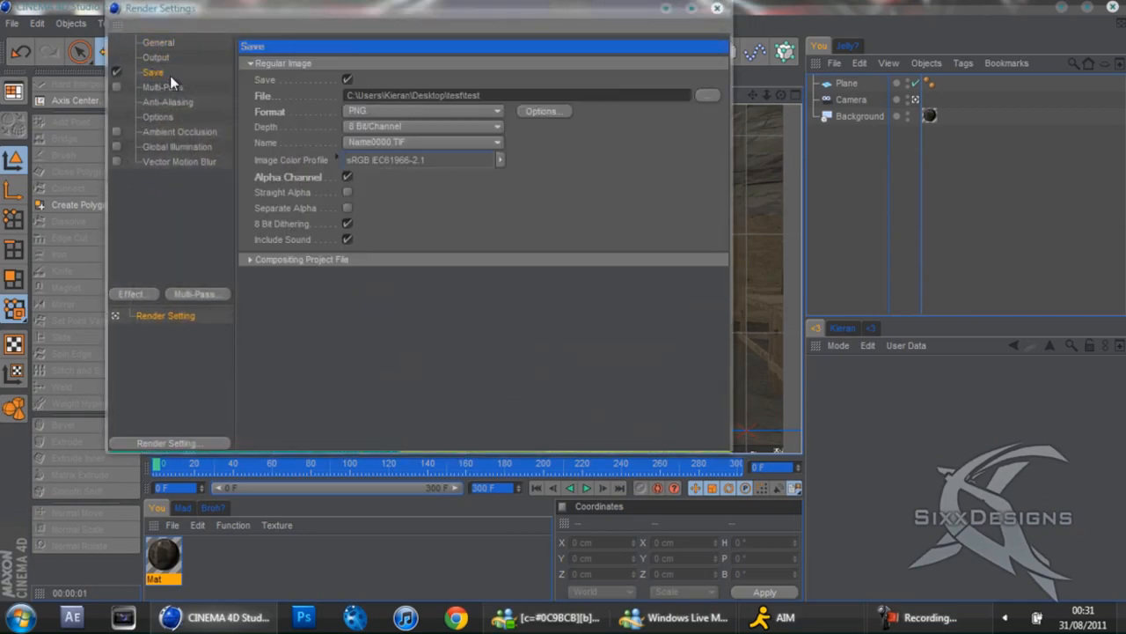
click(348, 177)
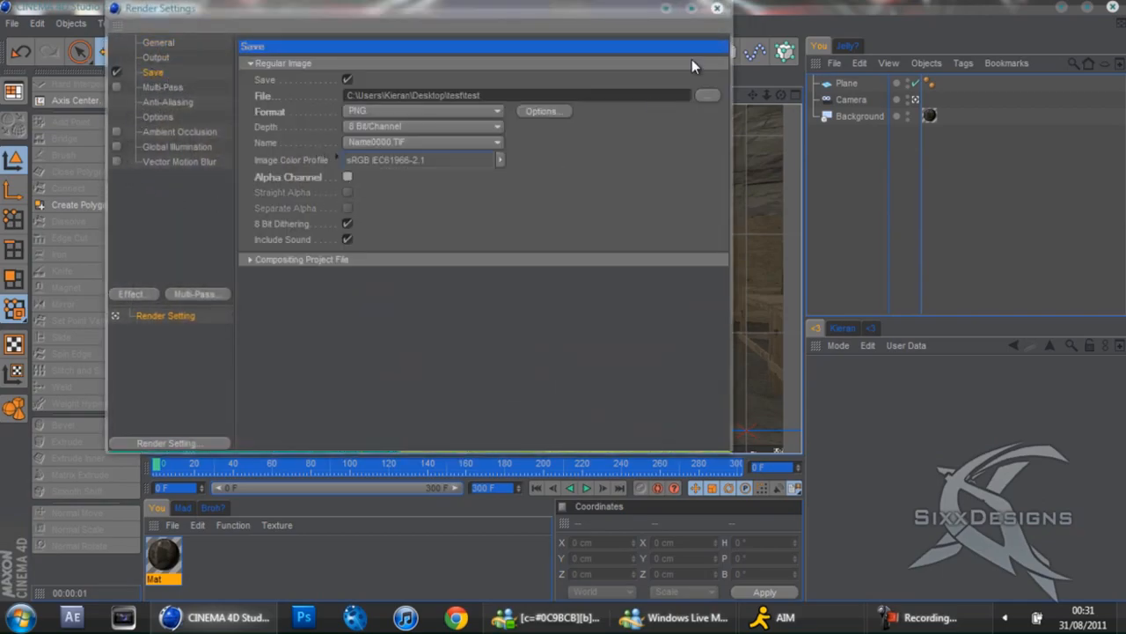
click(717, 8)
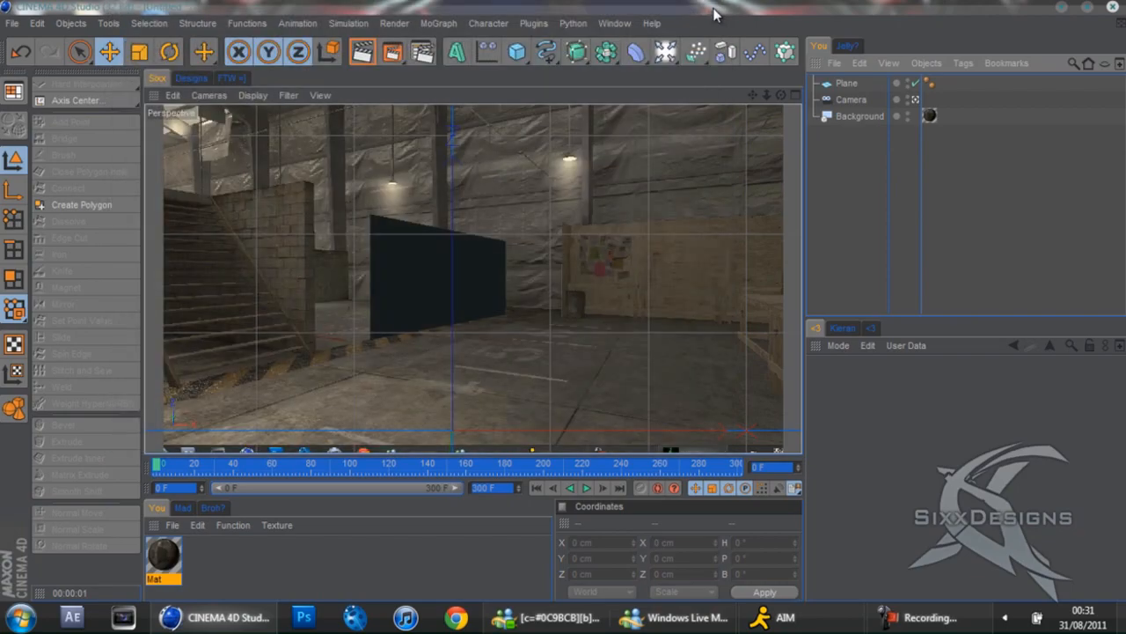
Step: Add a MoText object, try rotating its heading, and undo that rotation
click(462, 53)
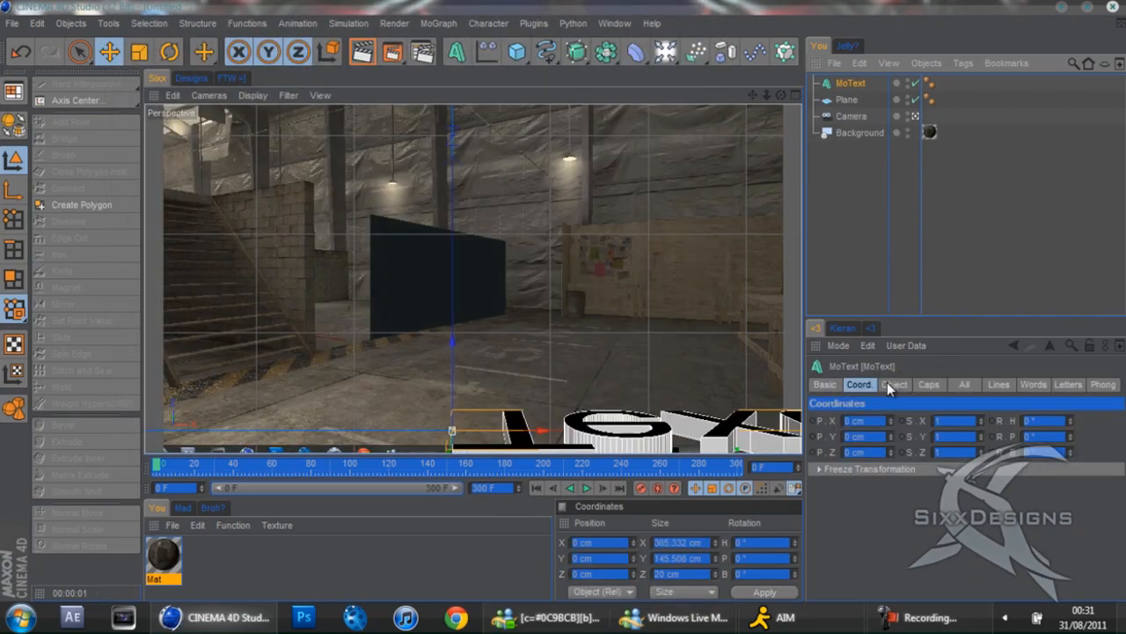
click(891, 383)
click(862, 384)
drag(1071, 421, 1071, 419)
key(ctrl+z)
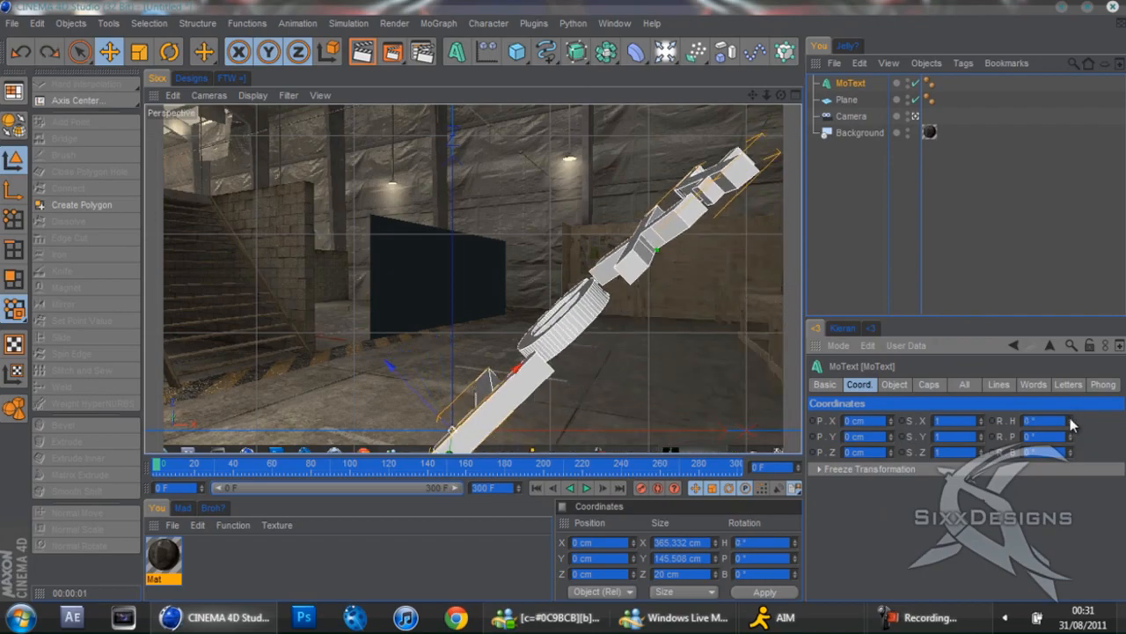
Step: Align the MoText to Middle and set its text to "Sixx"
click(891, 383)
click(935, 538)
click(937, 577)
drag(1010, 492, 673, 440)
text(Sixx)
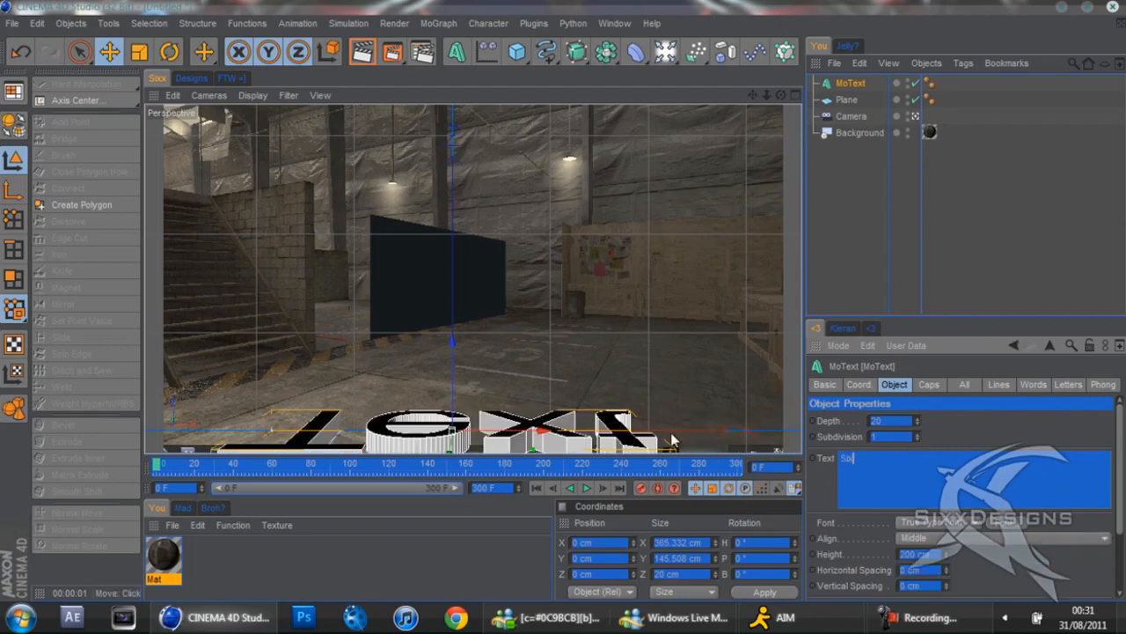
Step: Change the MoText font to Bebas Regular
click(1012, 523)
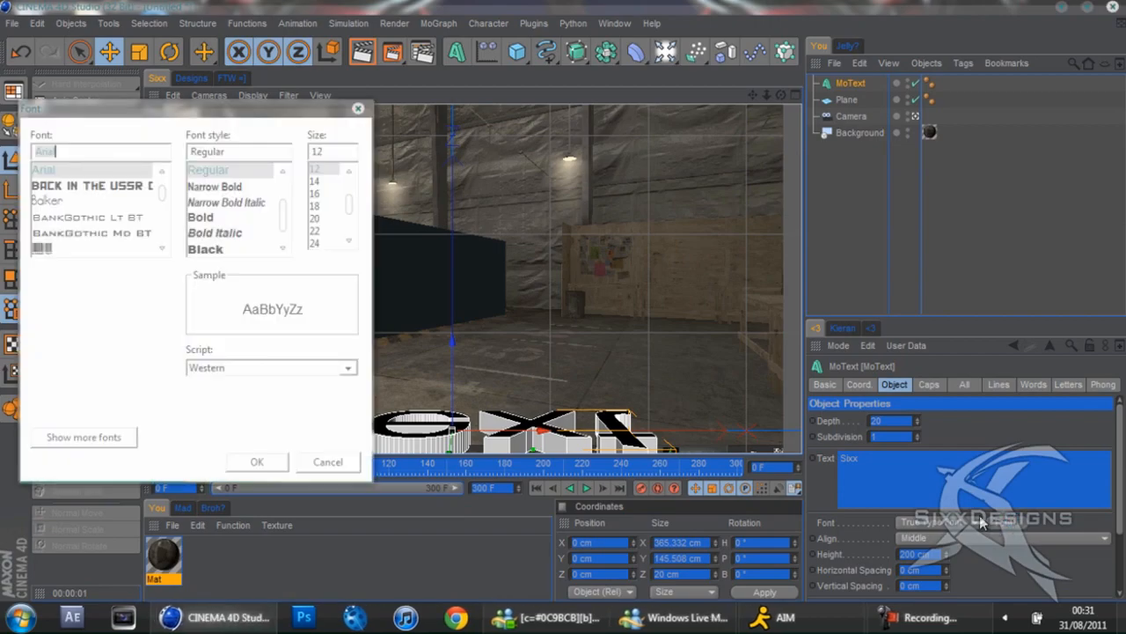
text(b)
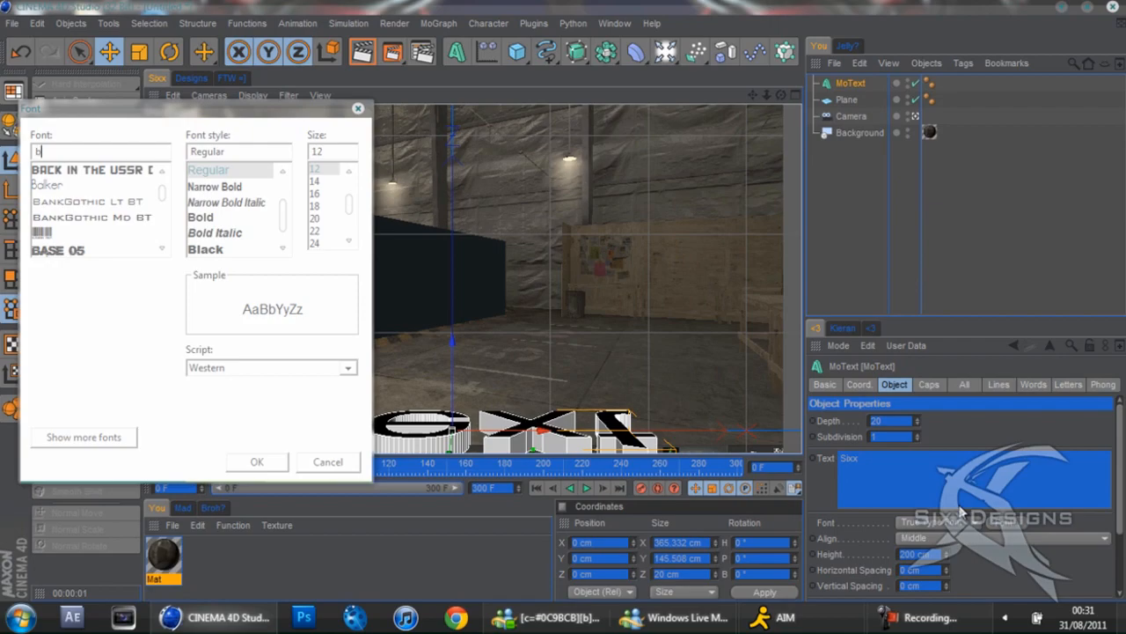
text(ebas)
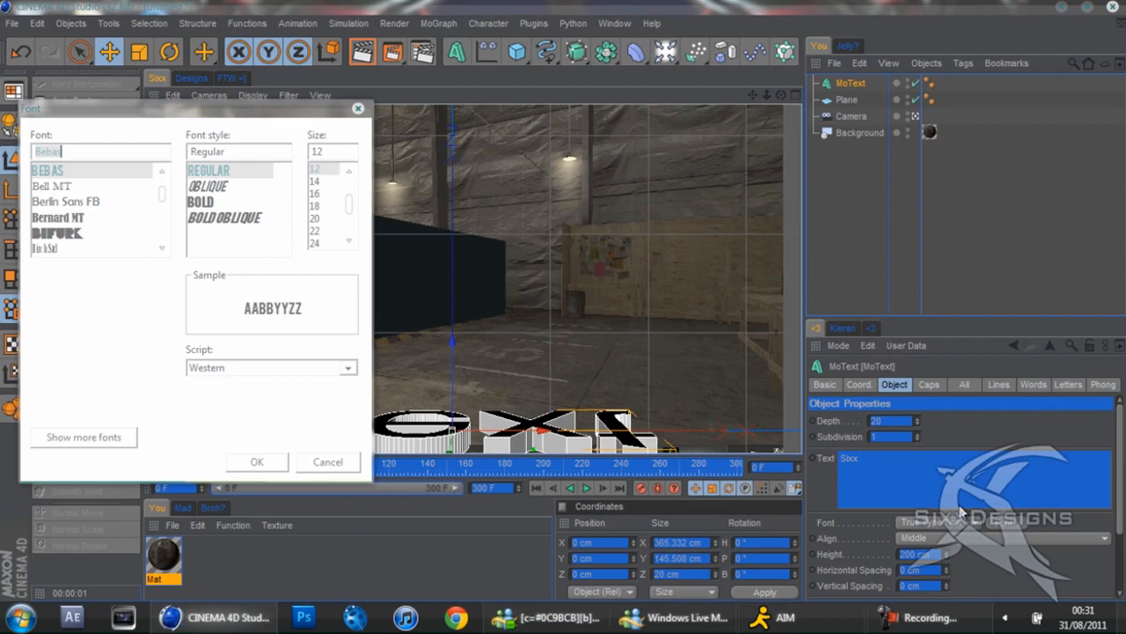
key(Return)
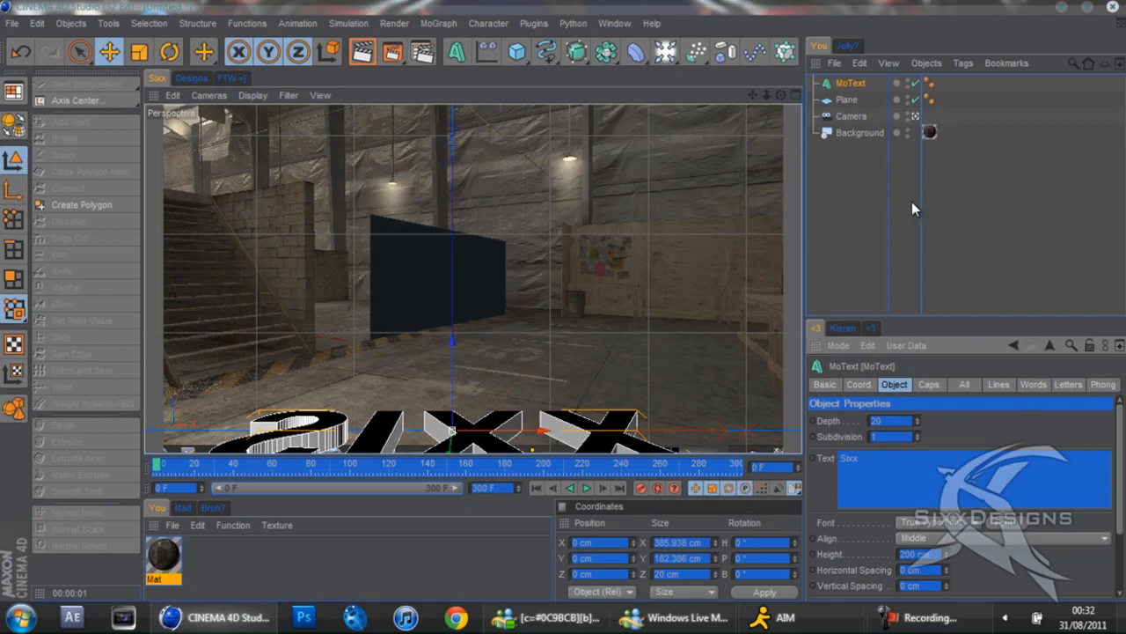
Step: Copy the plane's X position to the MoText, setting it to -62.438 cm
click(846, 100)
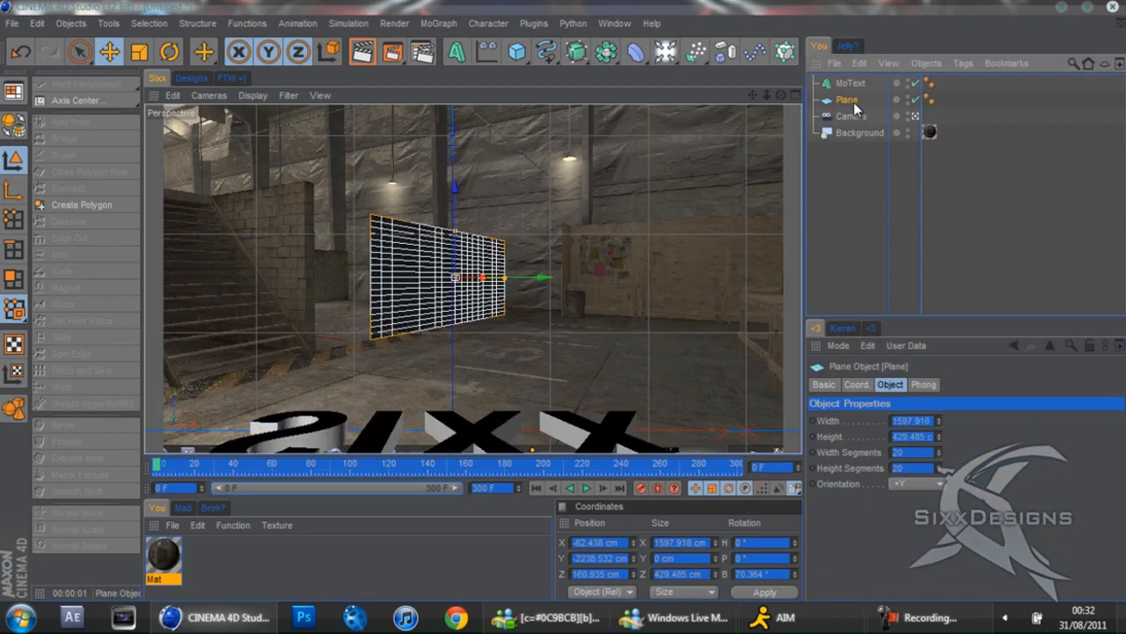
click(857, 385)
click(843, 421)
right_click(868, 426)
click(873, 447)
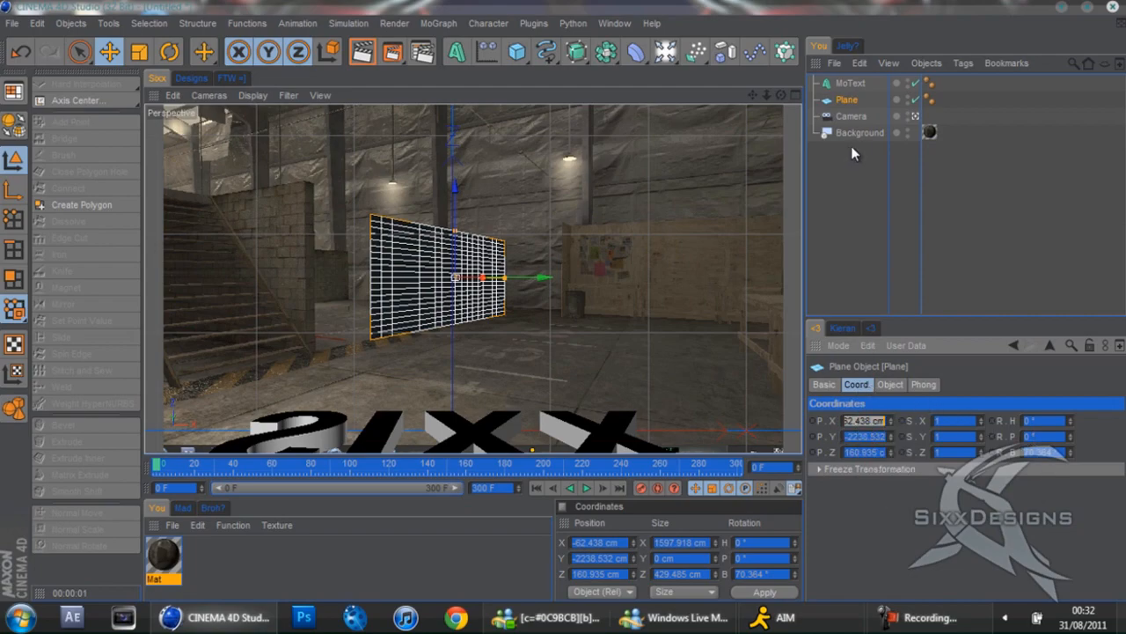
click(850, 83)
click(876, 421)
drag(875, 421, 641, 438)
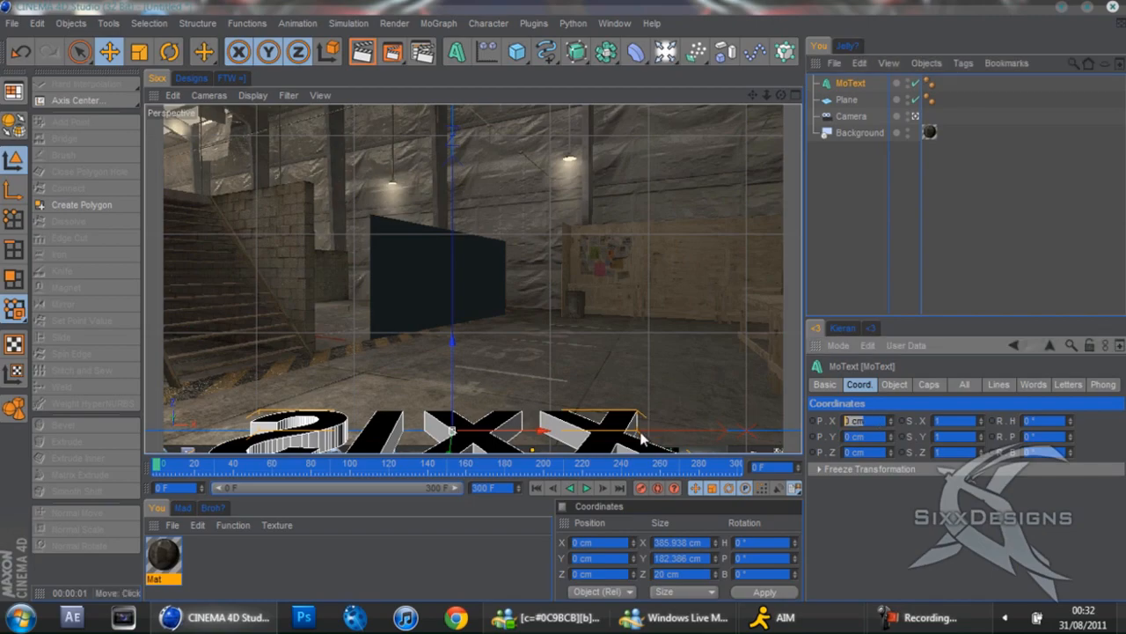
key(ctrl+v)
key(Return)
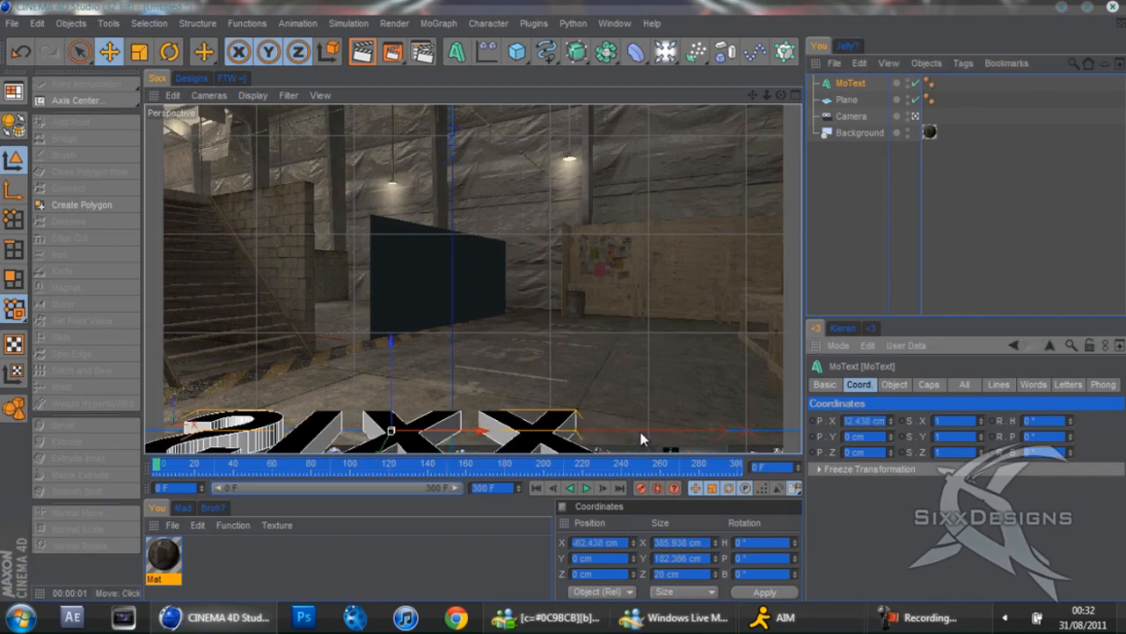
Step: Copy the plane's Y position to the MoText, setting it to -2238.532 cm
click(840, 101)
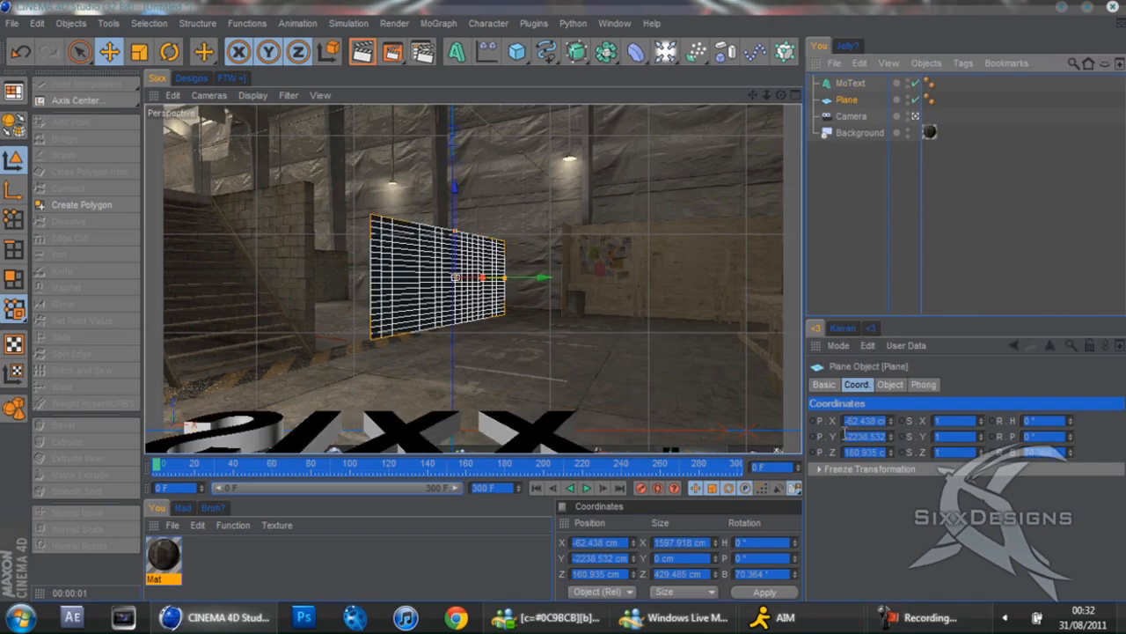
drag(848, 437, 946, 437)
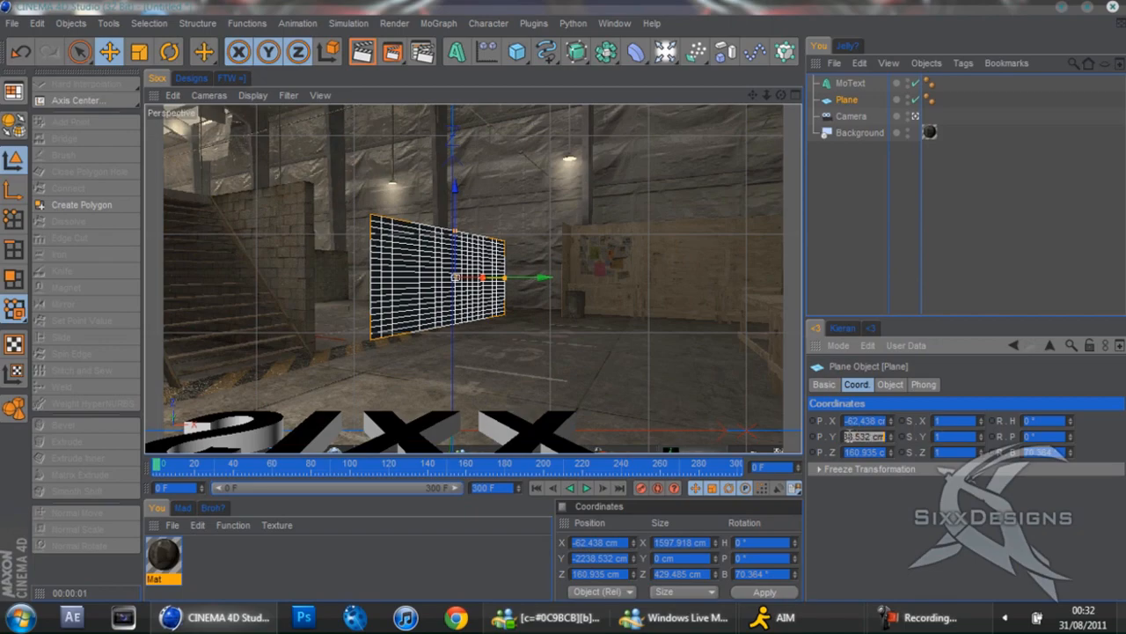
click(844, 83)
key(ctrl+v)
key(Return)
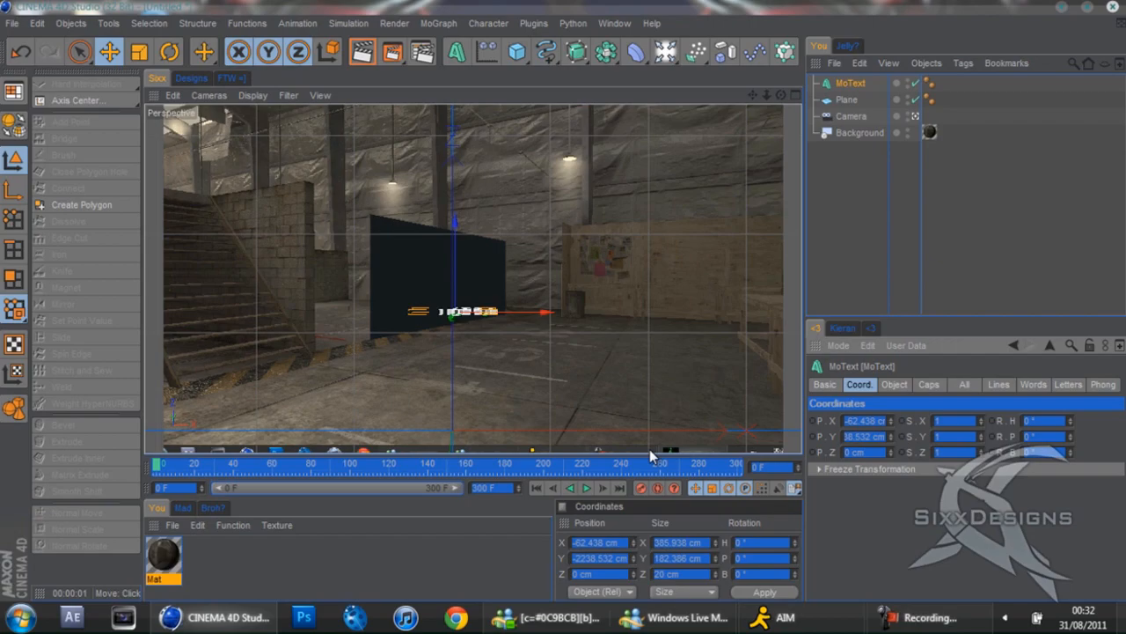
Step: Copy the plane's Z position to the MoText, setting it to 160.935 cm
click(843, 99)
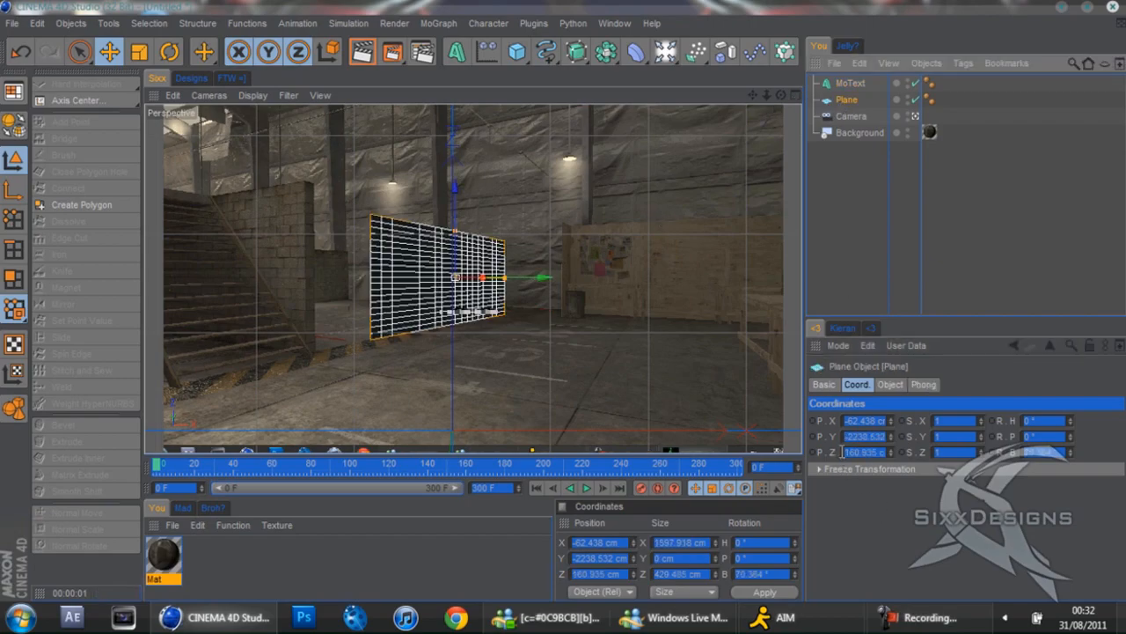
click(845, 451)
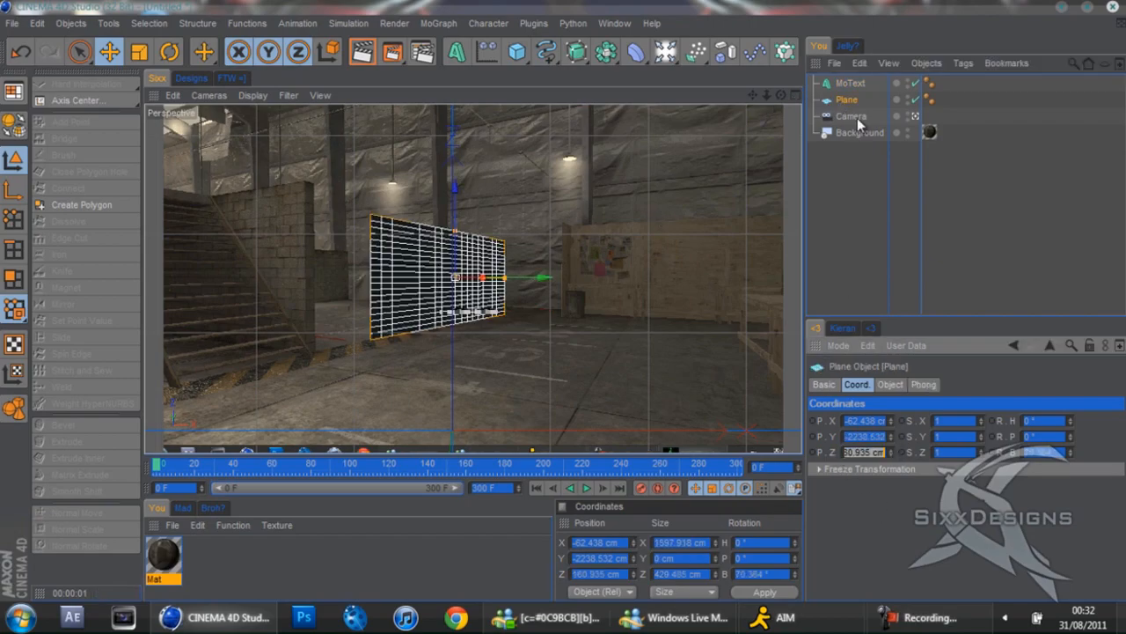
click(848, 84)
key(ctrl+v)
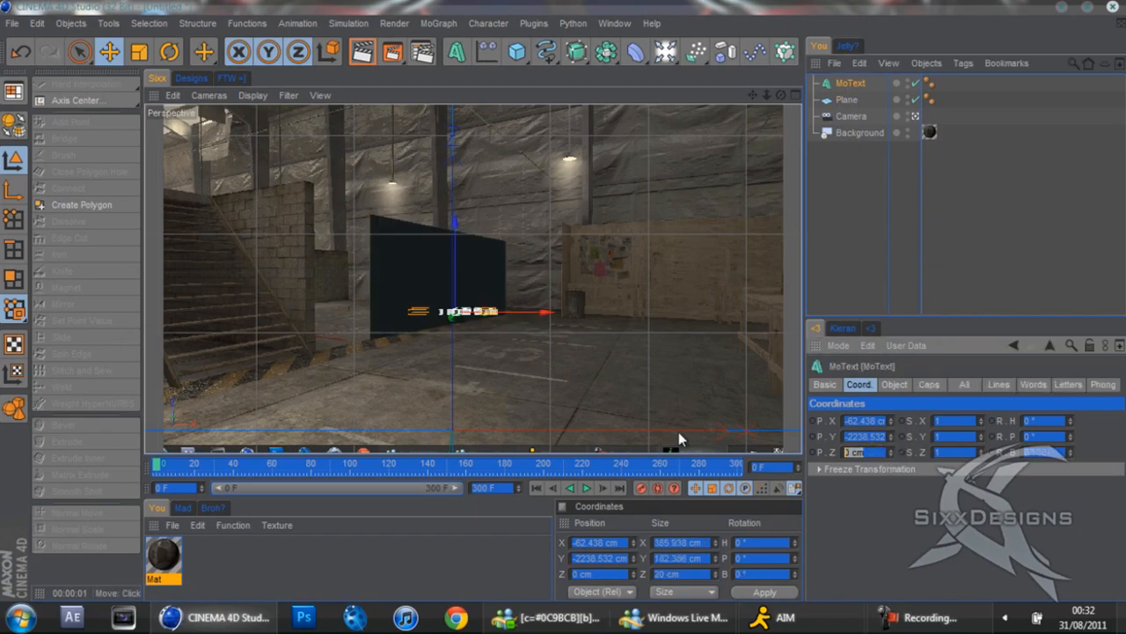
key(Return)
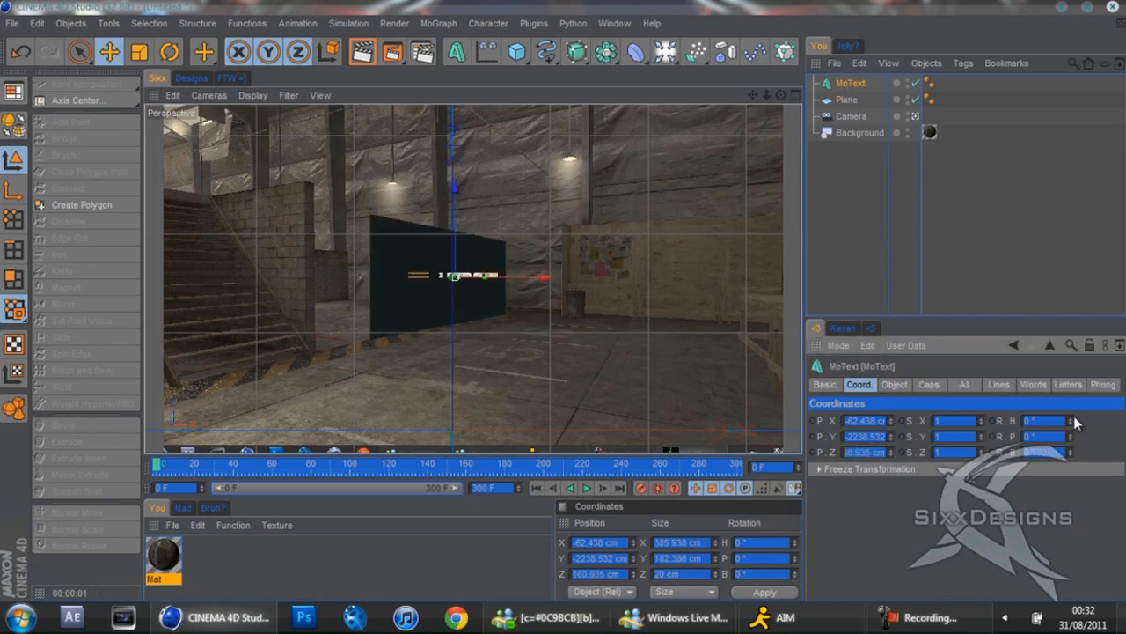
Step: Set the MoText's pitch rotation to -90° and lower the text to about 95.8 cm on Z
drag(1073, 421, 1073, 450)
key(ctrl+z)
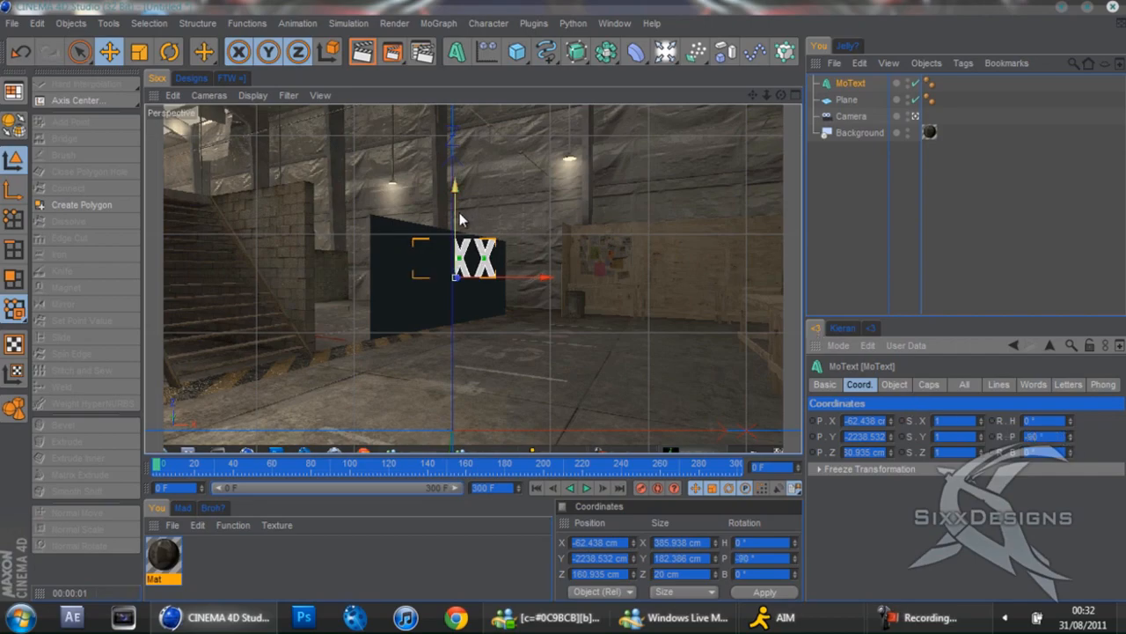
drag(456, 216, 564, 312)
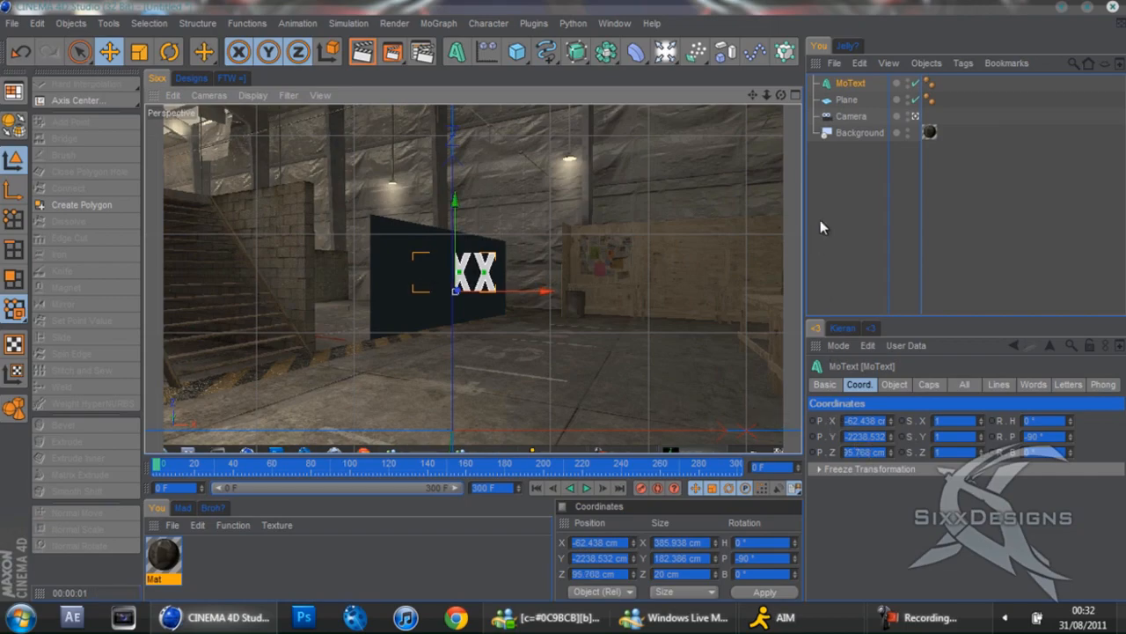
click(847, 101)
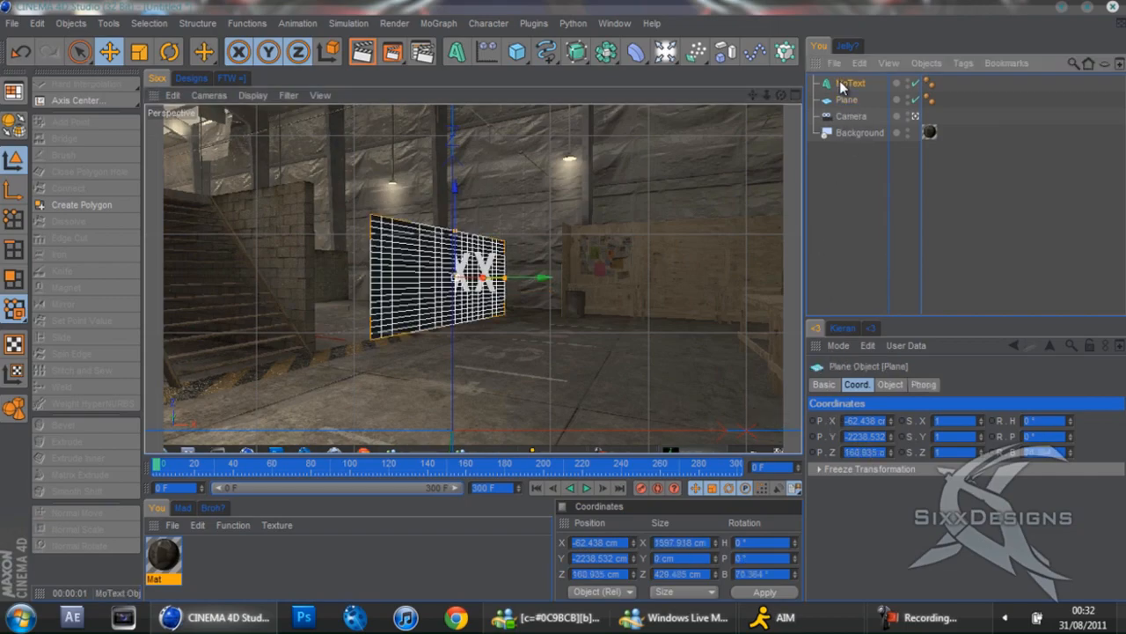
click(843, 83)
drag(889, 448, 888, 448)
key(ctrl+z)
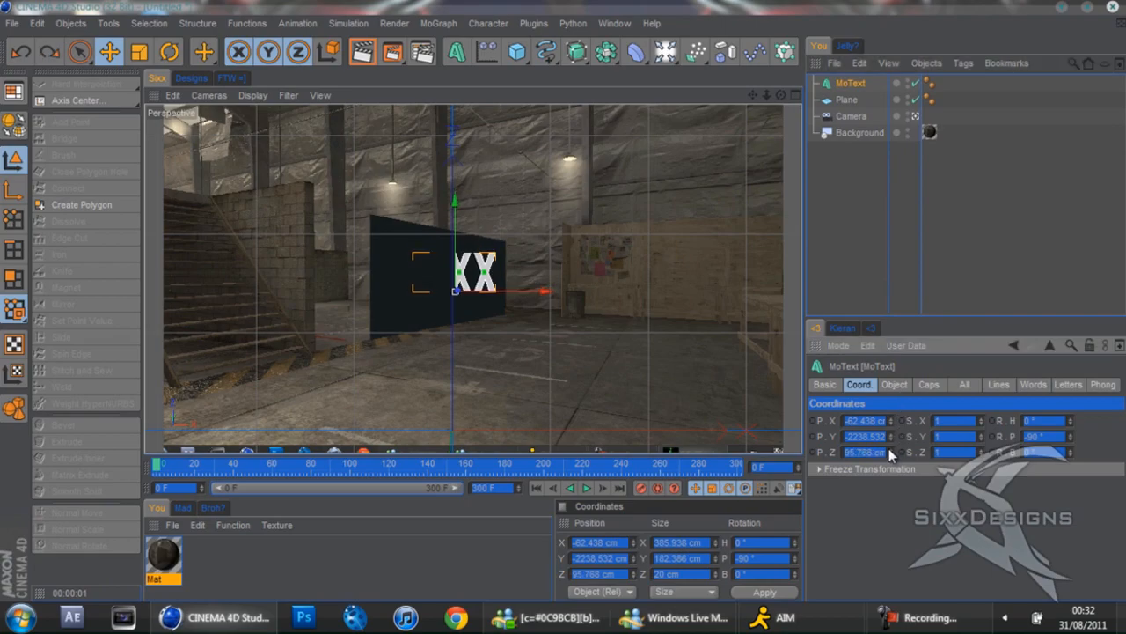
Step: Try copying the plane's bank rotation of 70.364° to the MoText's bank
click(846, 99)
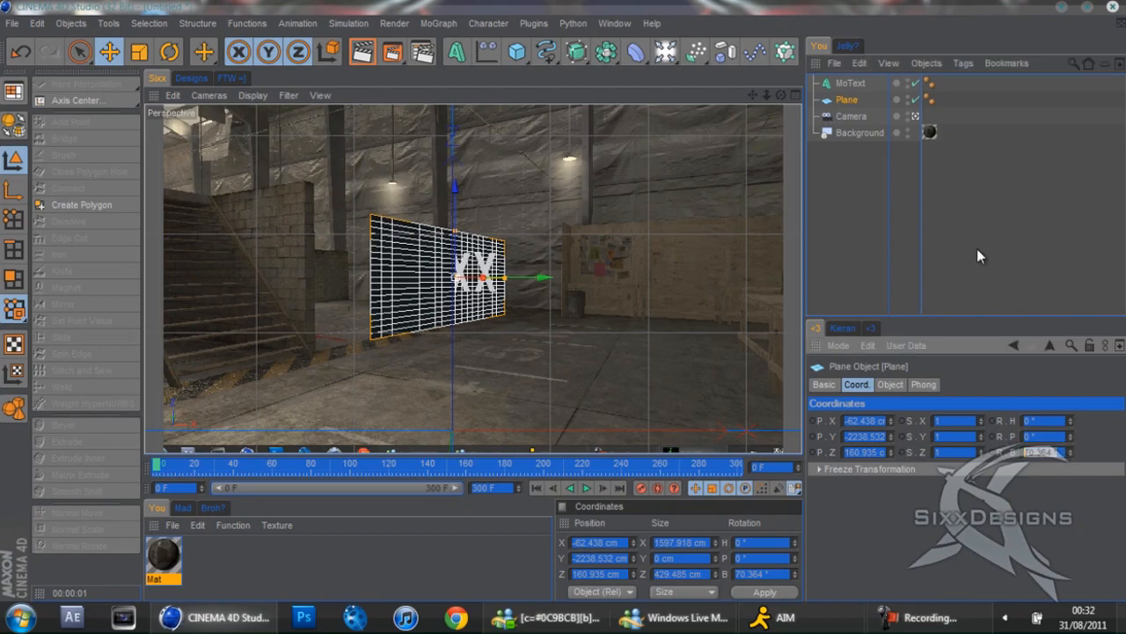
click(850, 82)
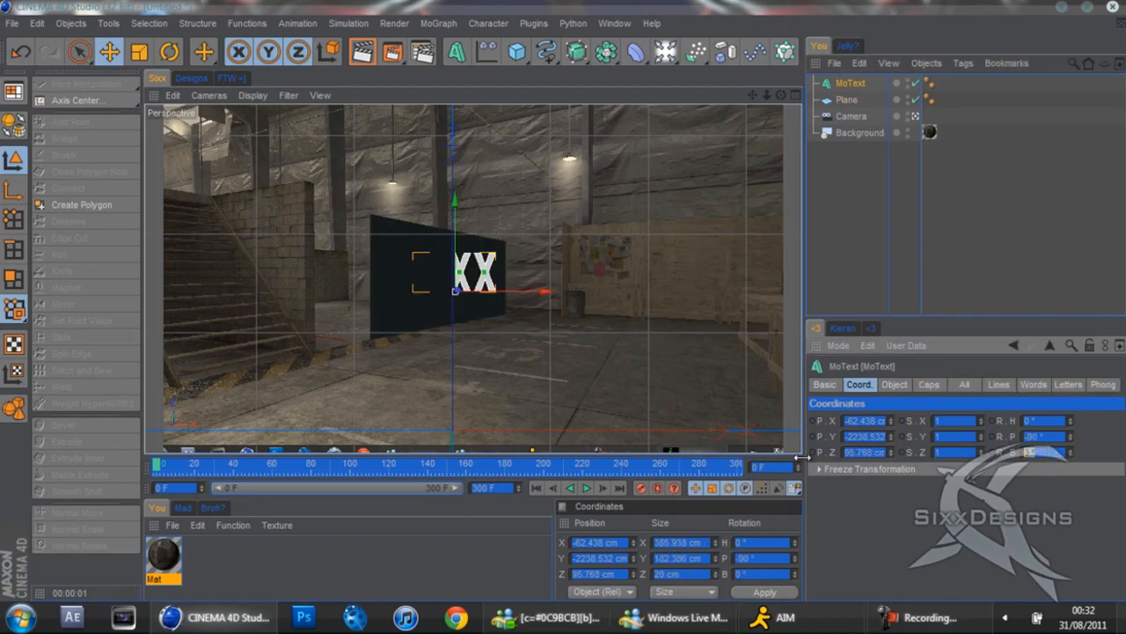
text(70.364 °)
key(Return)
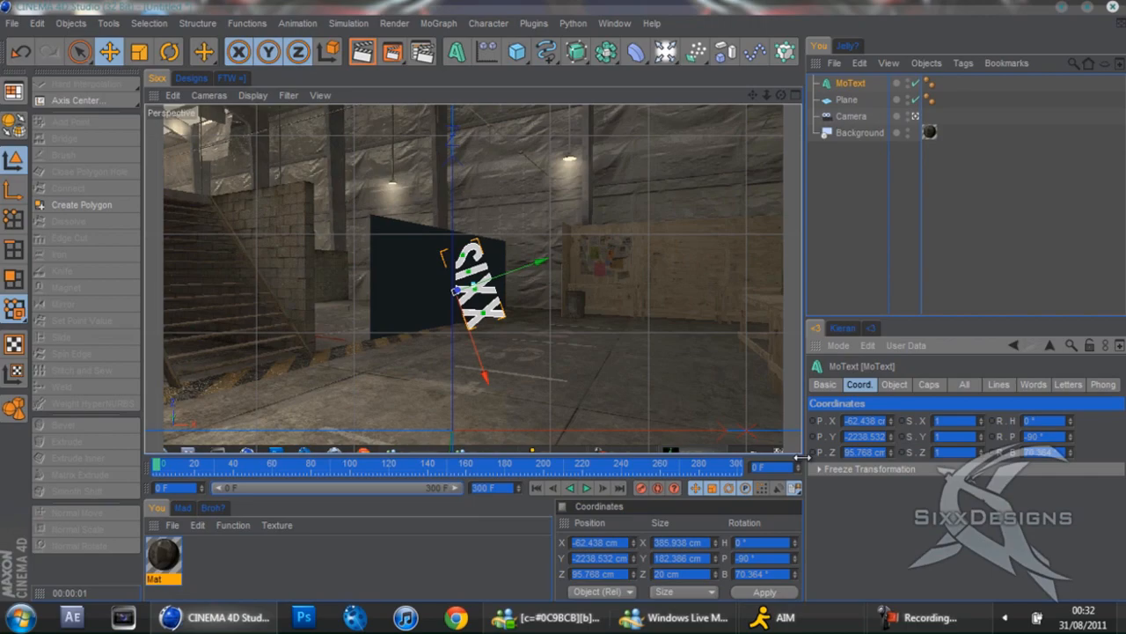
key(ctrl+z)
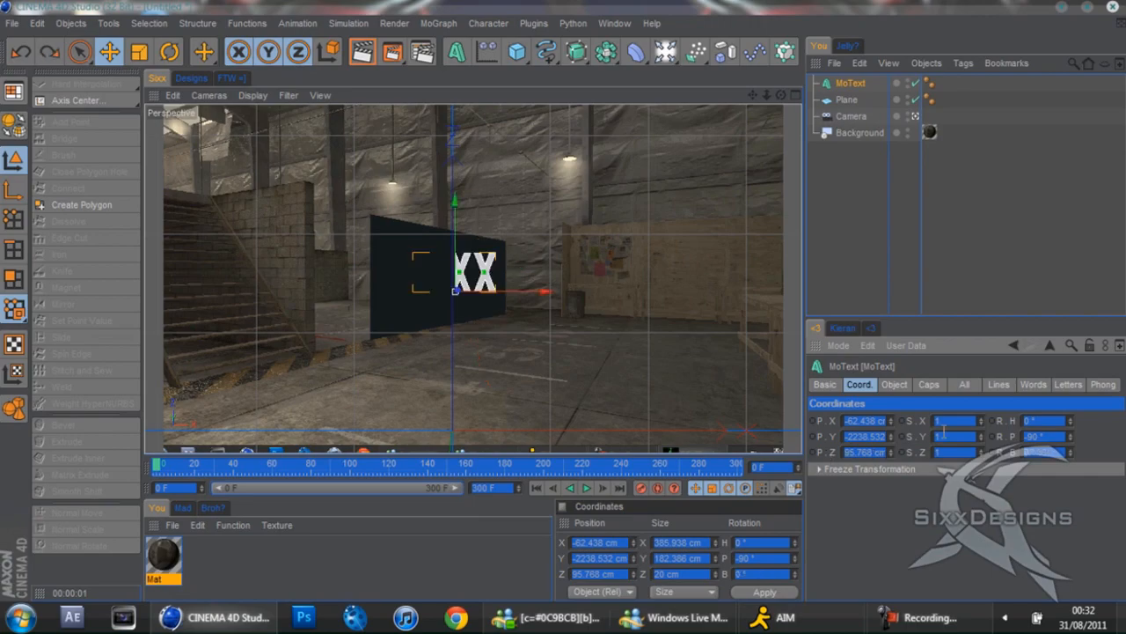
Step: Try using 70.364° as the MoText's heading rotation
drag(1046, 419, 827, 405)
text(70.364 °)
key(Return)
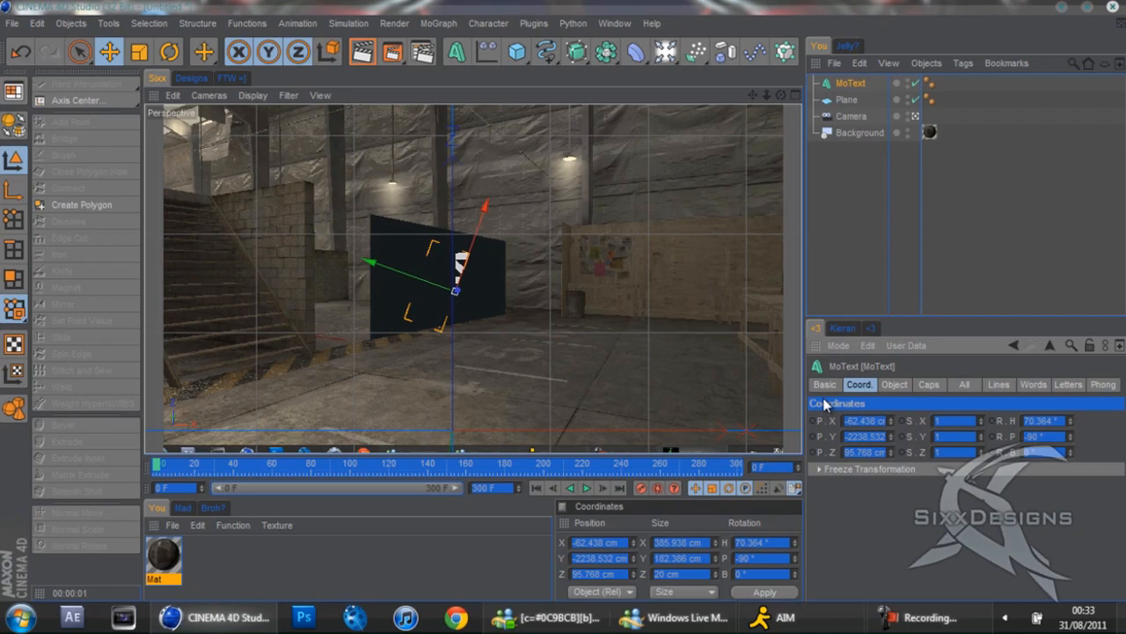
key(ctrl+z)
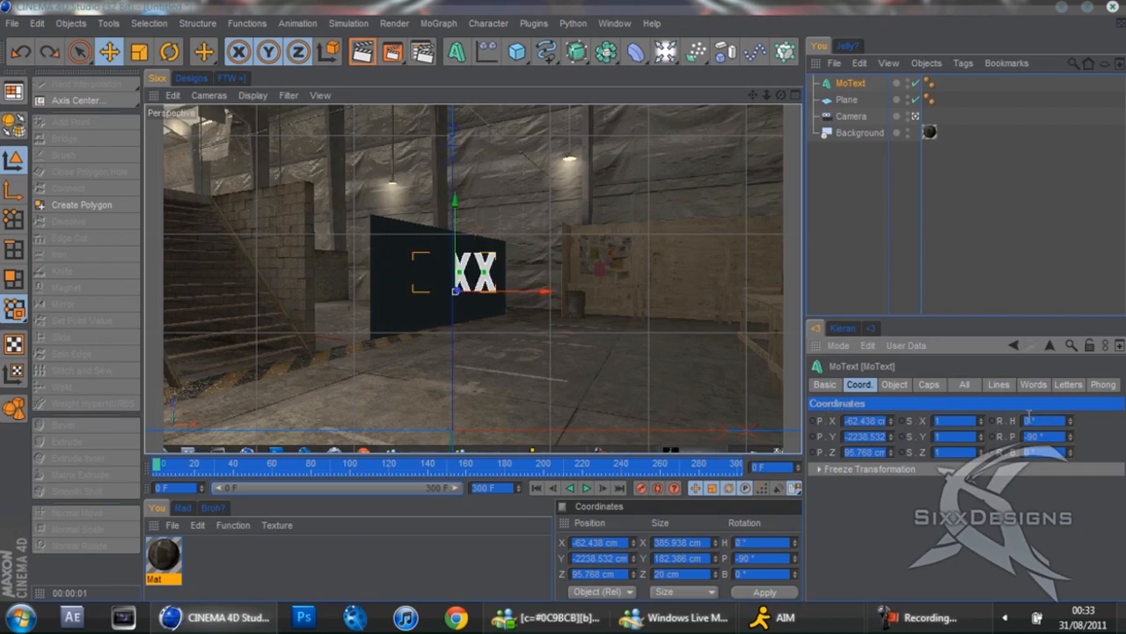
Step: Try copying the plane's 70.364° rotation to the MoText's pitch
drag(1053, 434, 720, 384)
click(844, 86)
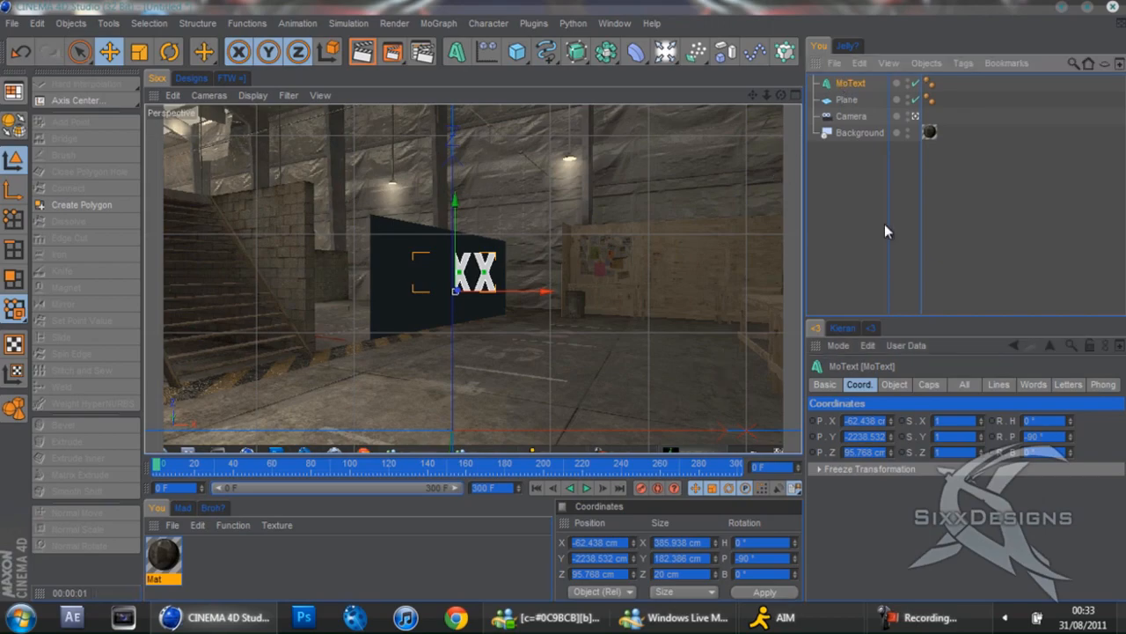
click(847, 100)
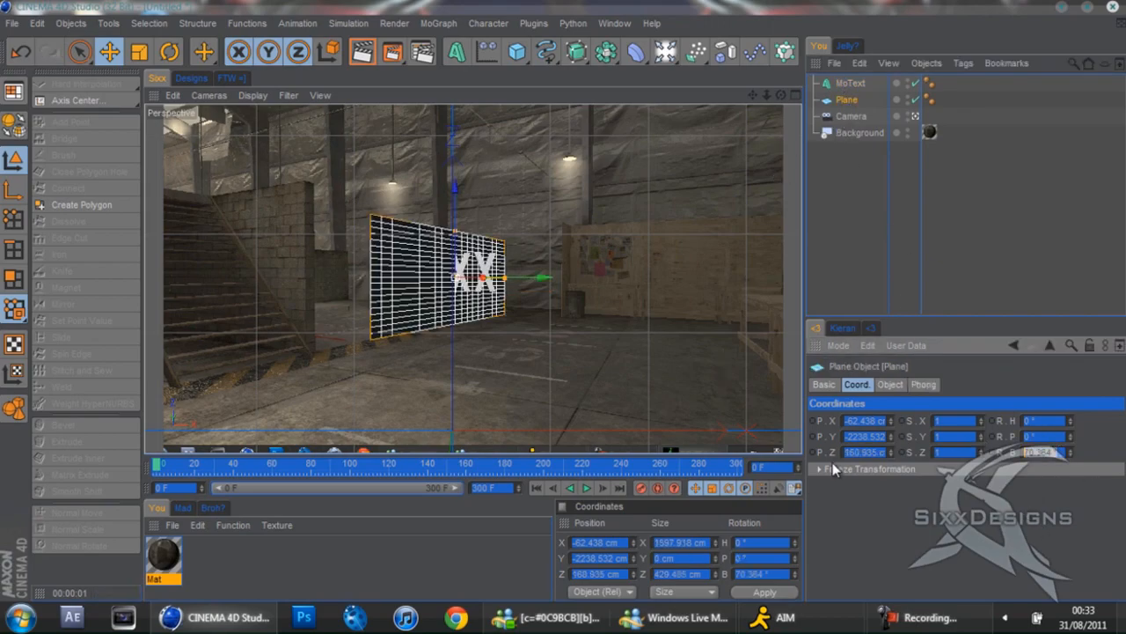
click(855, 82)
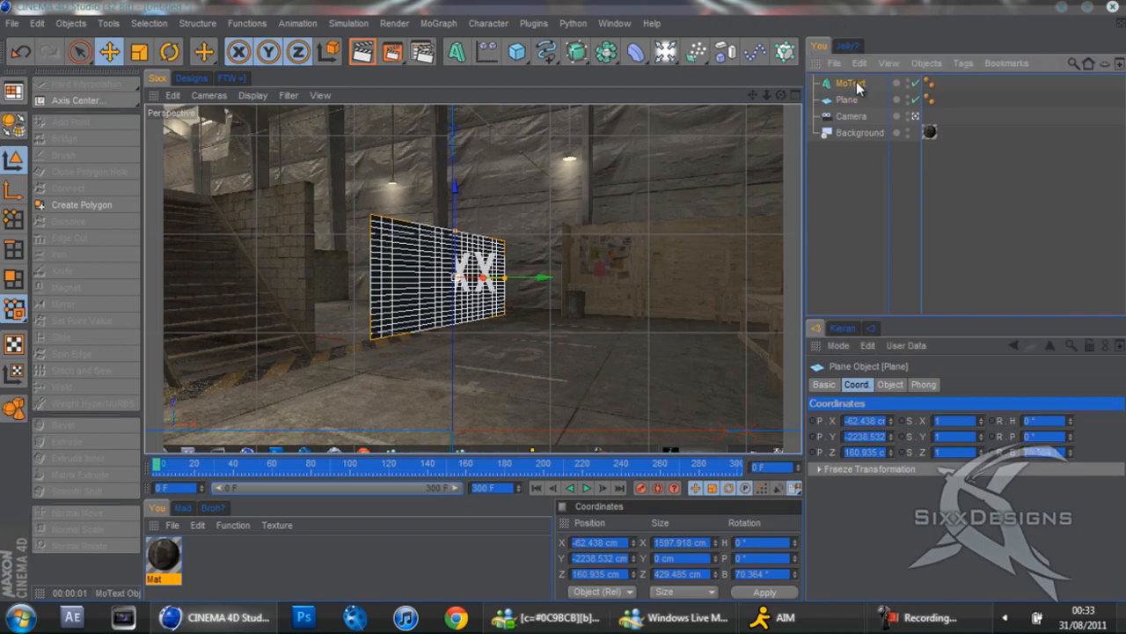
drag(1057, 436, 789, 500)
key(ctrl+v)
key(Return)
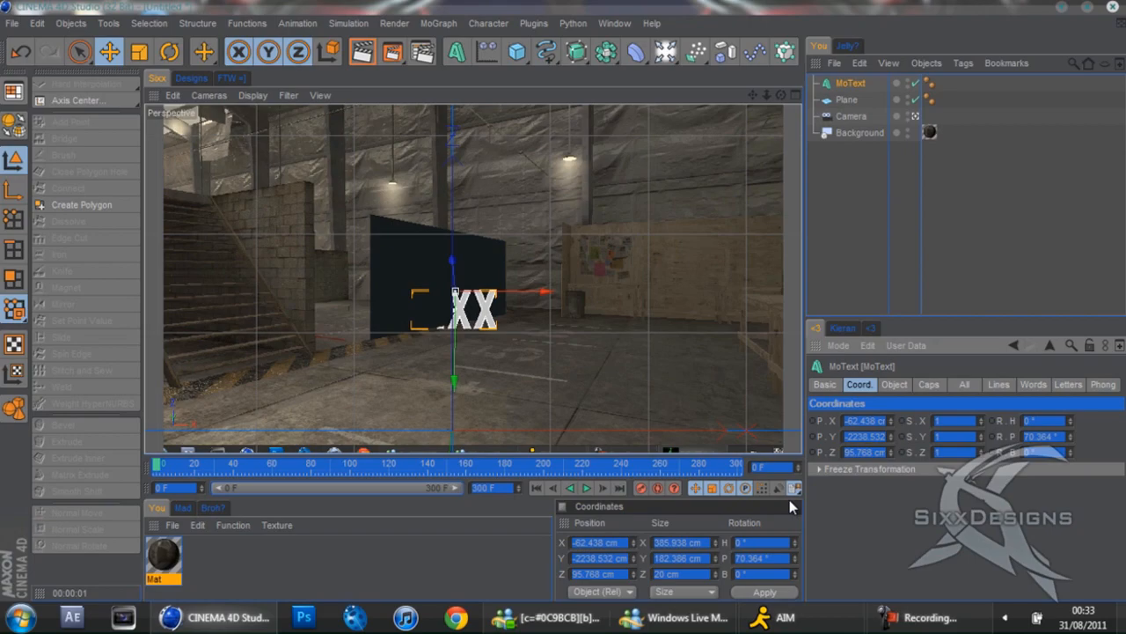
key(ctrl+z)
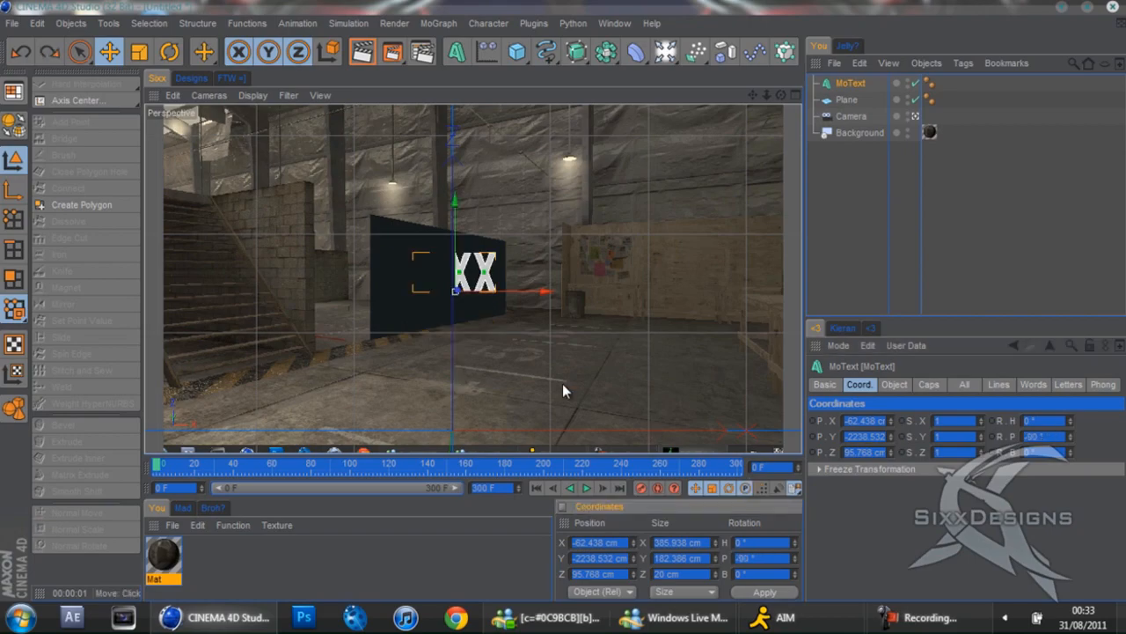
Step: Rotate the MoText to heading 90°, pitch about -27° and bank 90°, and shift it to about X -21.6 cm, Y -2215.7 cm
click(170, 53)
drag(428, 294, 686, 241)
key(e)
drag(390, 289, 398, 288)
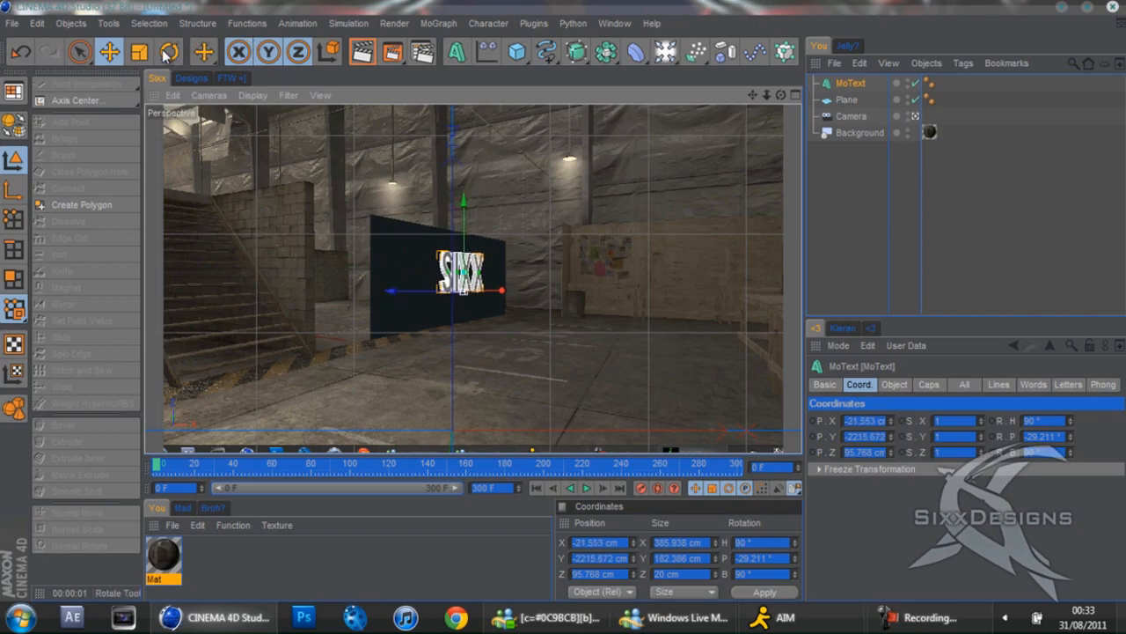
key(r)
drag(470, 298, 484, 300)
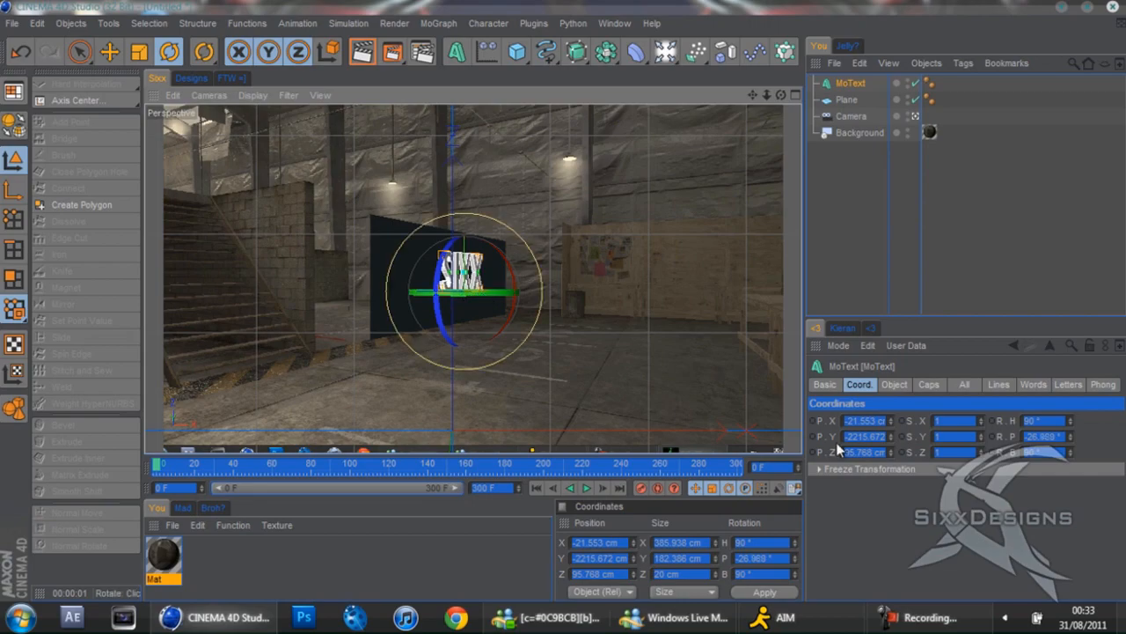
Step: Increase the MoText's height to 343 cm and fine-tune its pitch rotation to about -24.5° to follow the plane
click(898, 386)
click(869, 386)
click(899, 388)
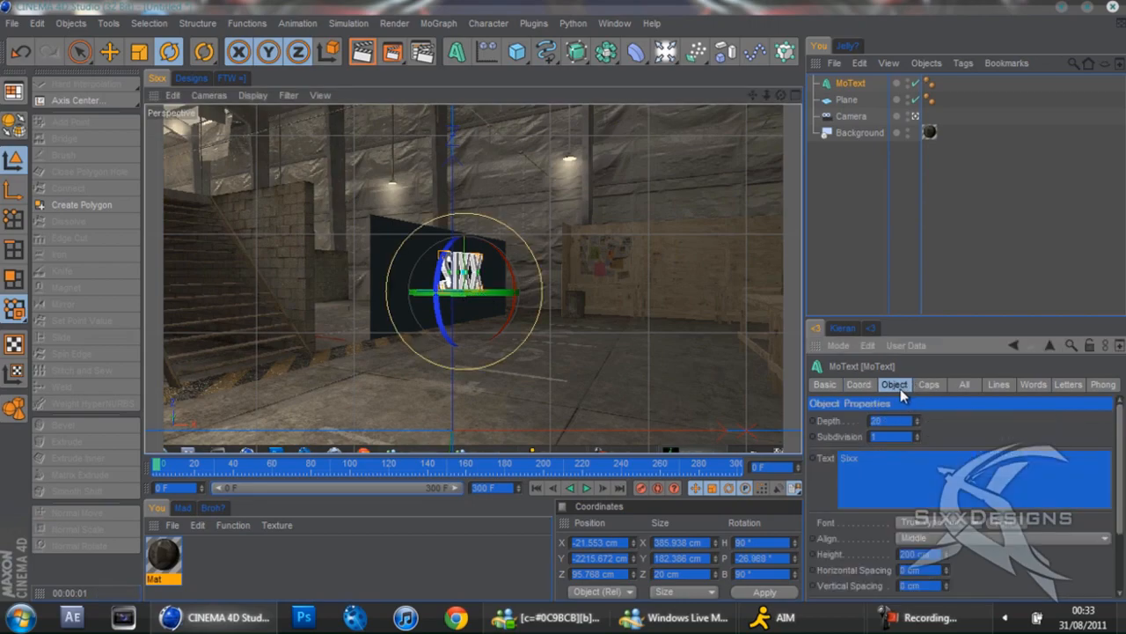
mouse_move(949, 551)
mouse_down()
mouse_move(975, 525)
mouse_move(952, 549)
mouse_up()
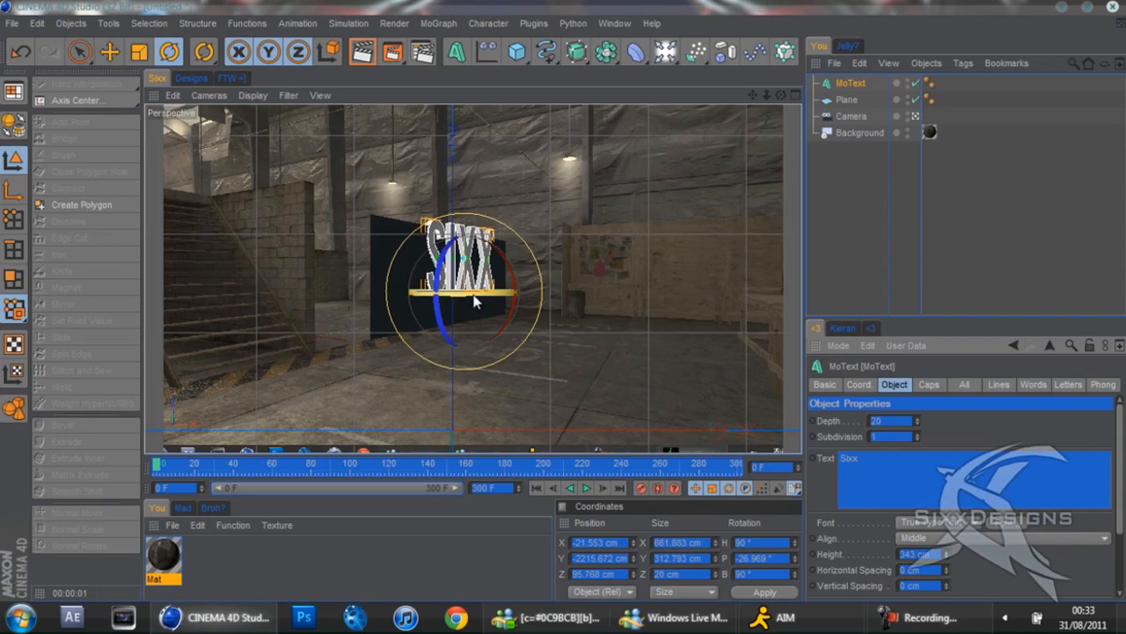
drag(482, 300, 484, 306)
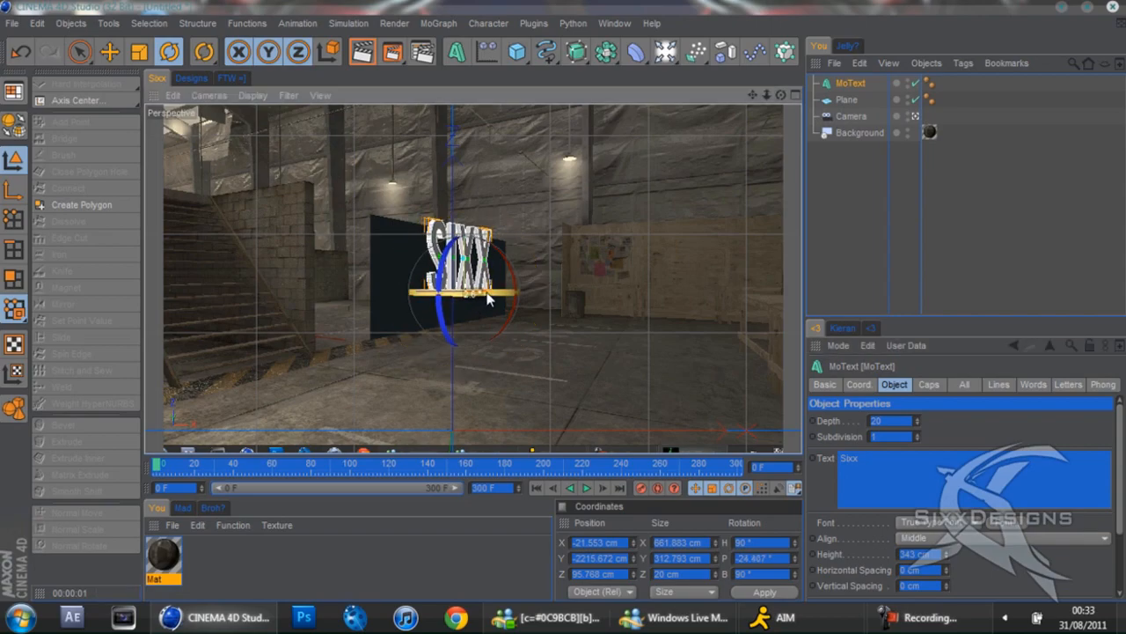
Step: Lower the MoText to about Z -6.9 cm, set its depth to 80, and adjust its position against the plane
click(109, 51)
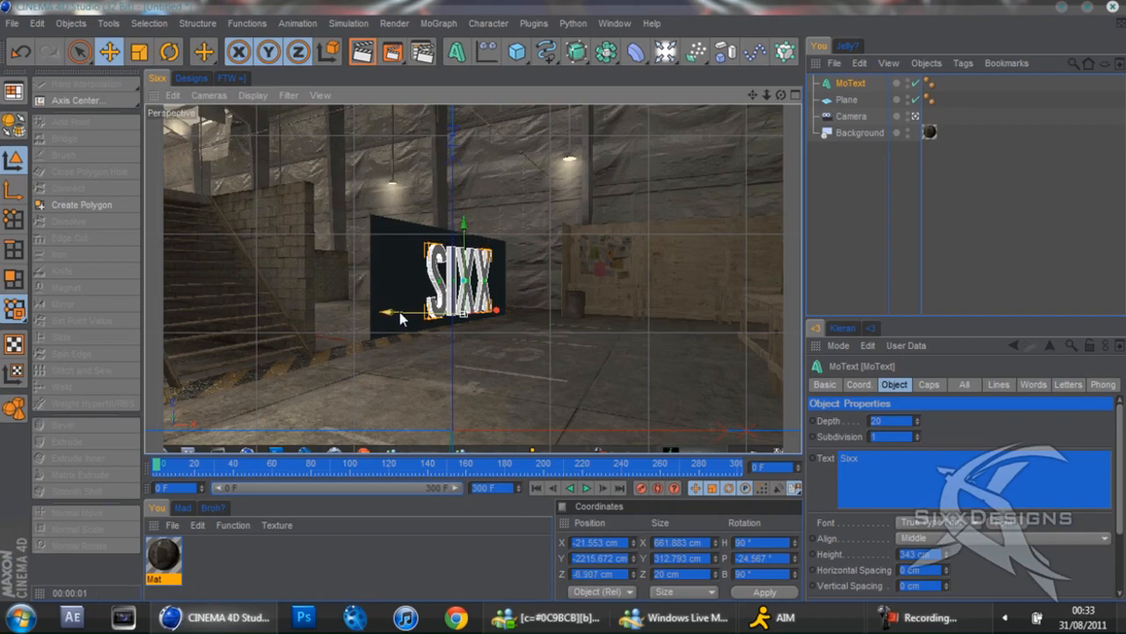
drag(401, 313, 407, 313)
text(80)
key(Return)
drag(390, 308, 564, 299)
Step: Deselect the MoText and render the perspective view to preview the text on the wall plane
click(910, 187)
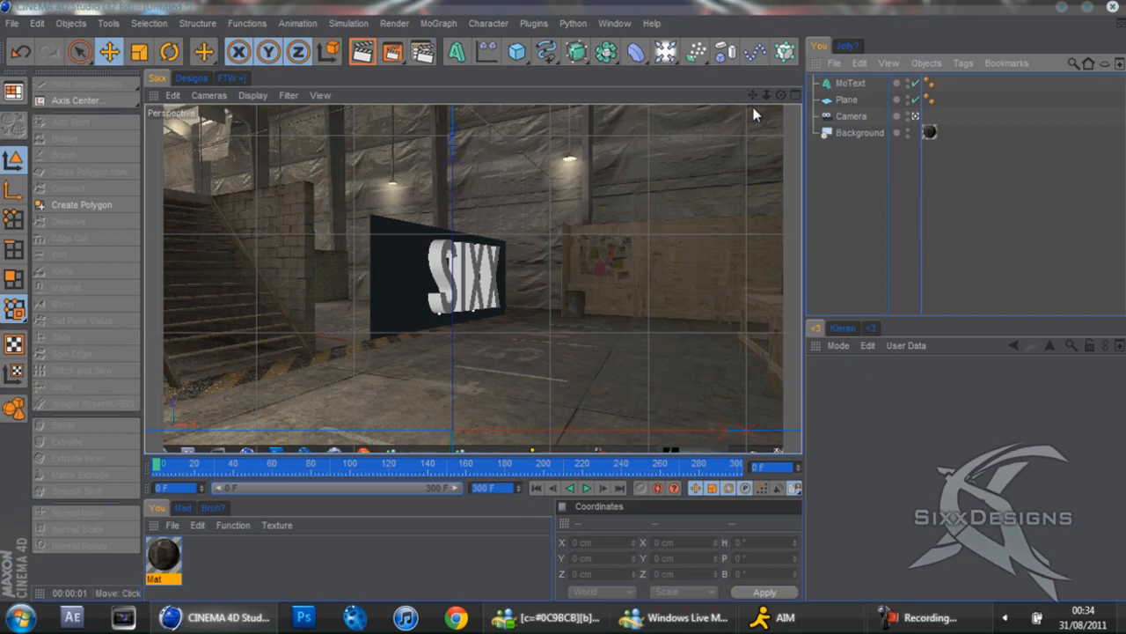
click(362, 51)
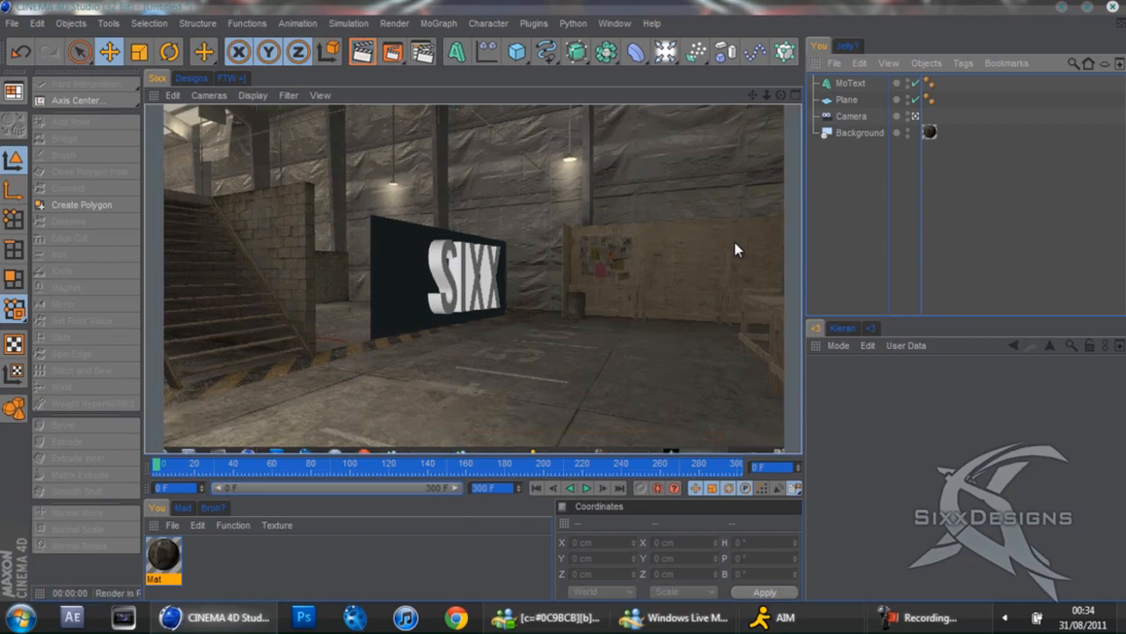
click(213, 568)
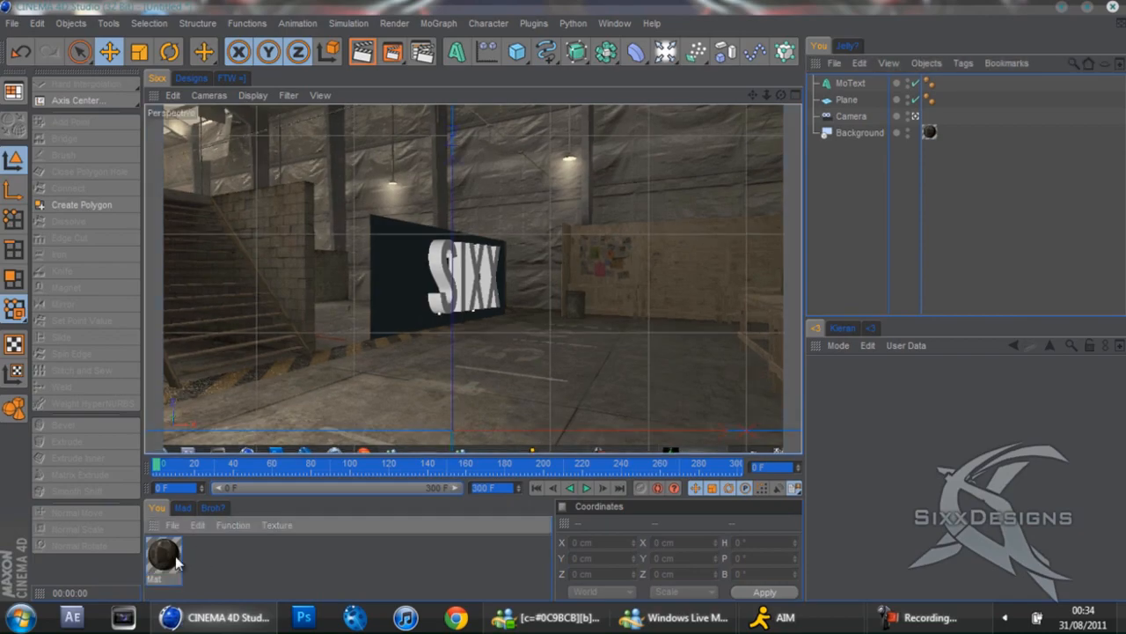
Step: Apply the background material Mat to the plane and set its texture projection to Frontal
drag(174, 550, 868, 182)
drag(850, 100, 846, 101)
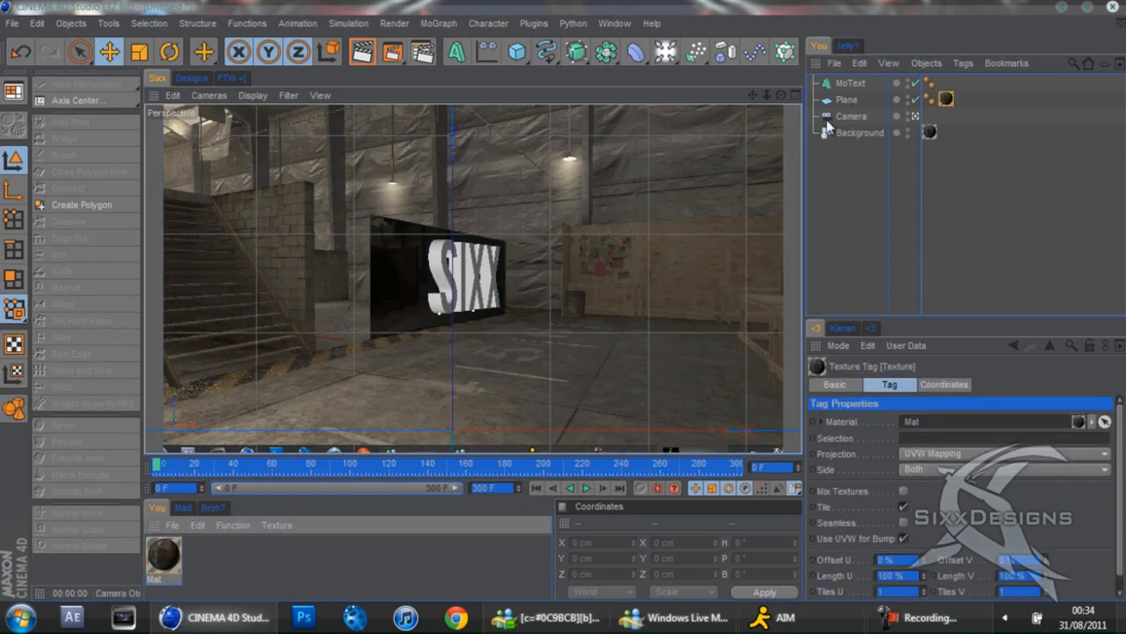
click(918, 451)
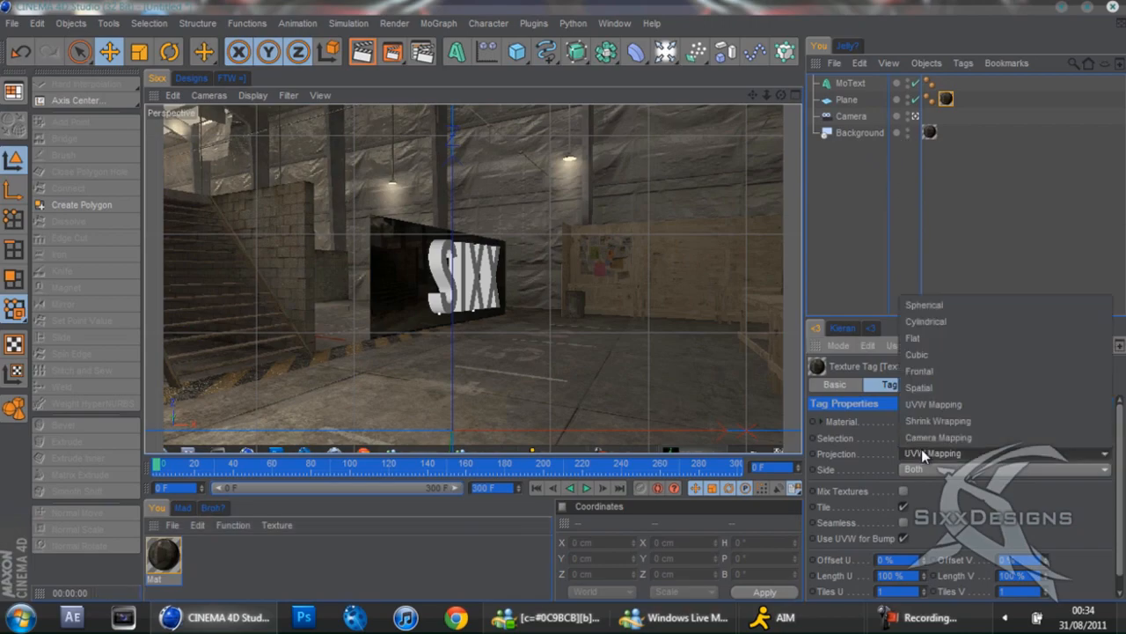
click(916, 371)
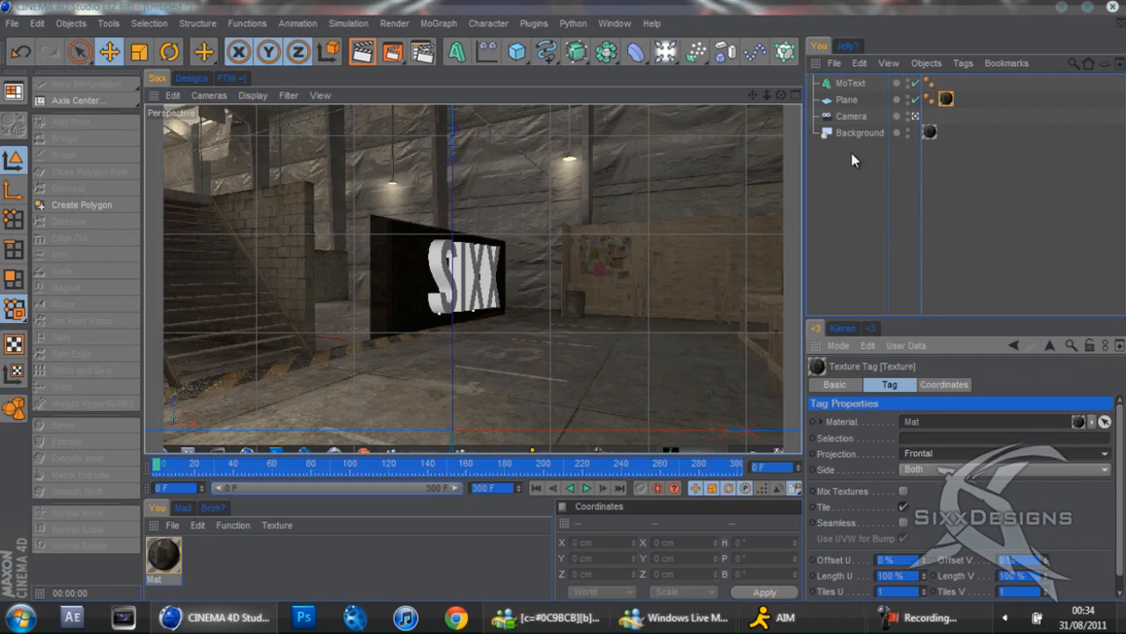
click(944, 102)
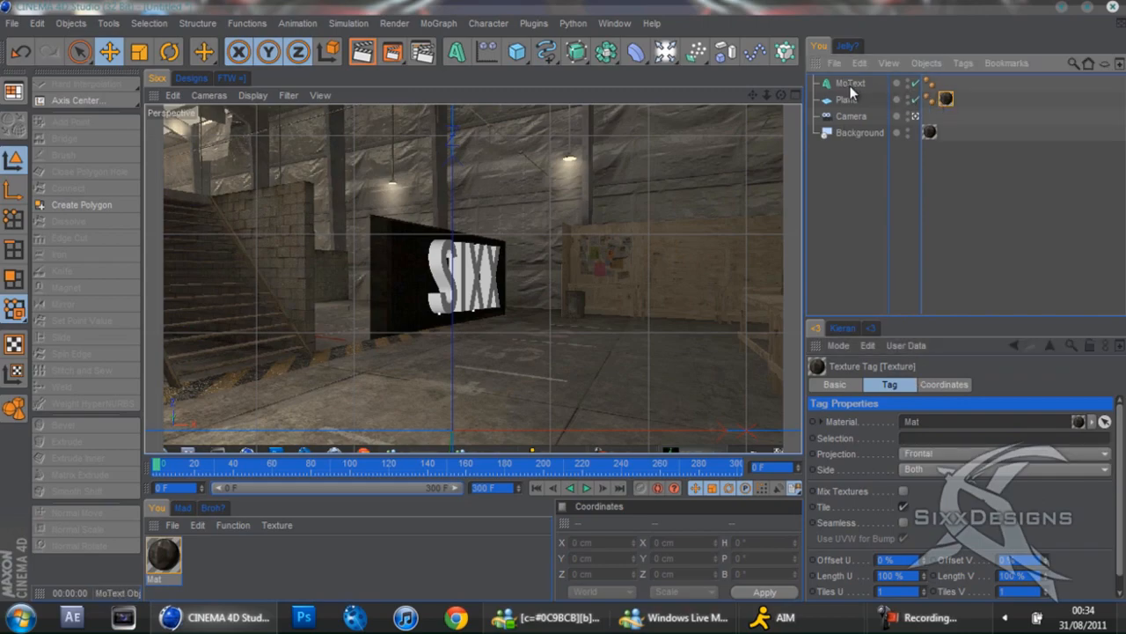
Step: Add a Compositing tag to the plane and enable Compositing Background
click(847, 100)
right_click(846, 102)
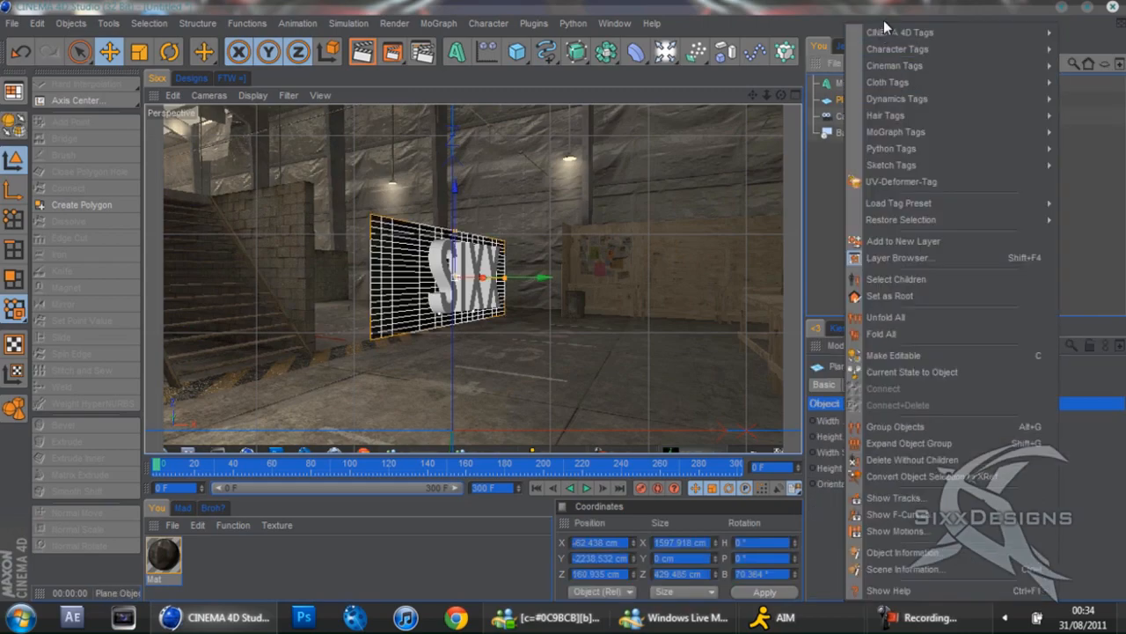
mouse_move(886, 33)
click(818, 113)
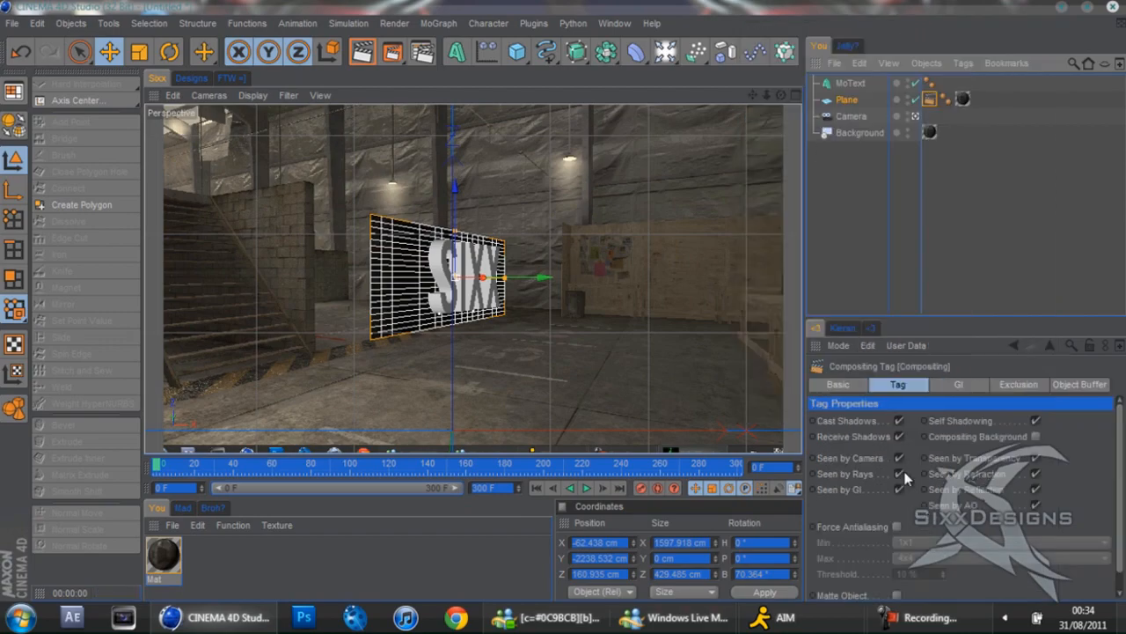
click(1036, 437)
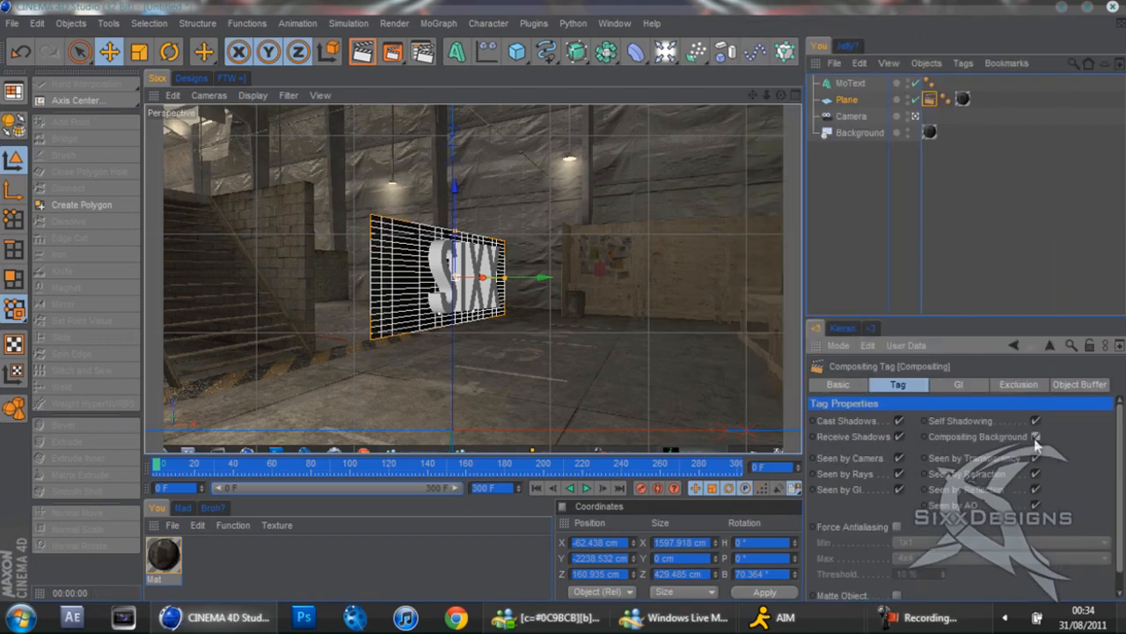
Step: Render the perspective view to preview the composited wall plane, and add a Sky object to the scene
click(365, 53)
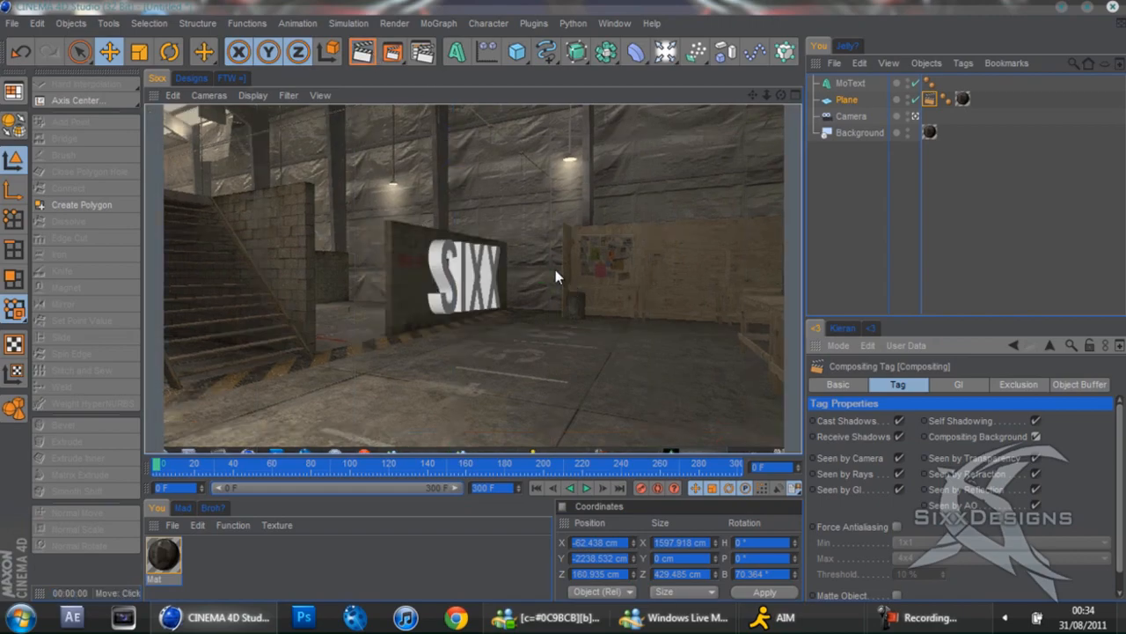
click(664, 52)
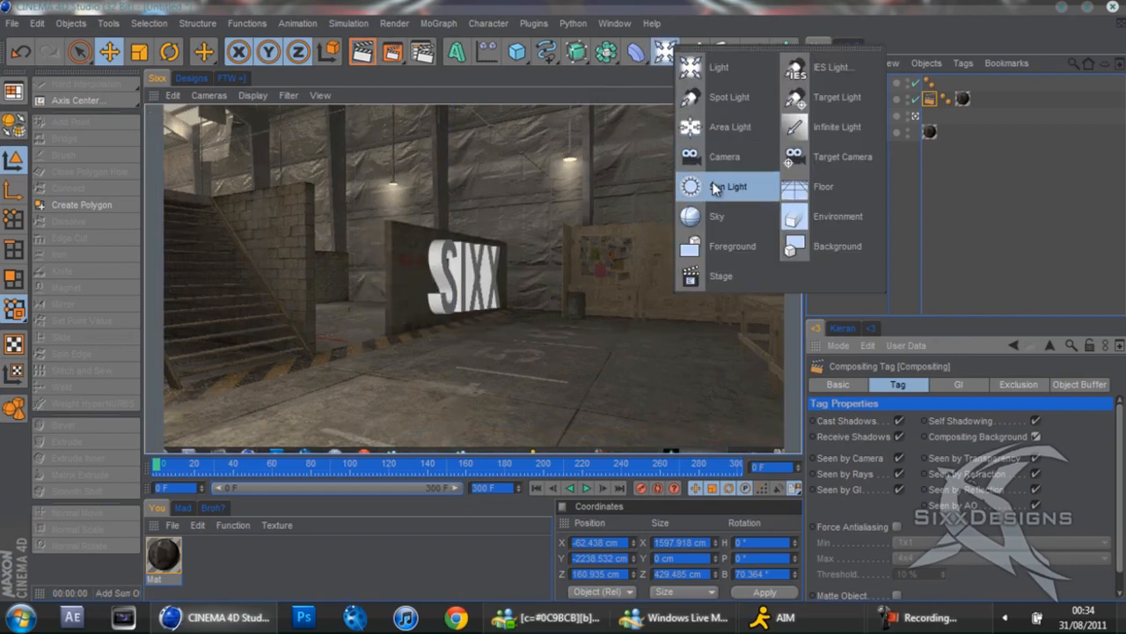
click(732, 227)
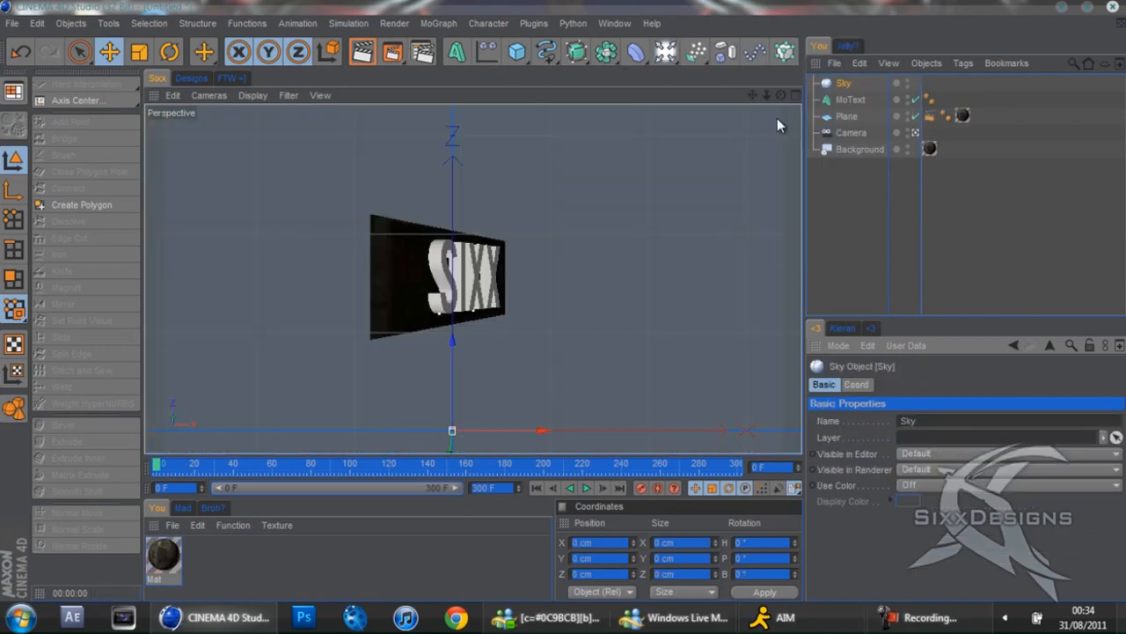
Step: Add a Compositing tag to the Sky and disable its Seen by Camera option
right_click(847, 85)
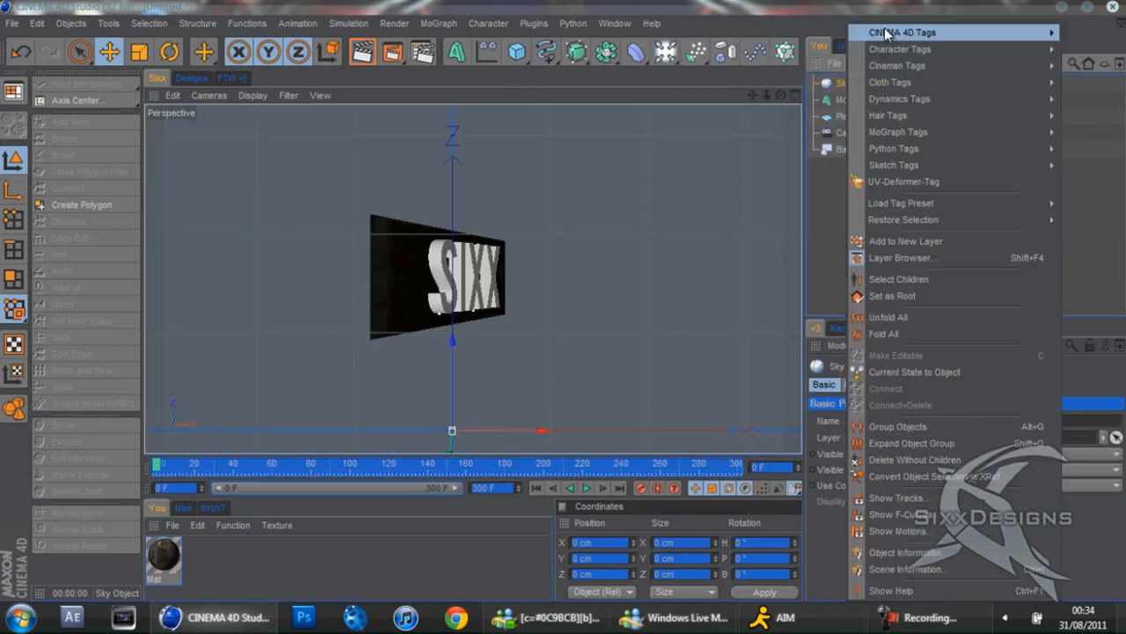
mouse_move(871, 35)
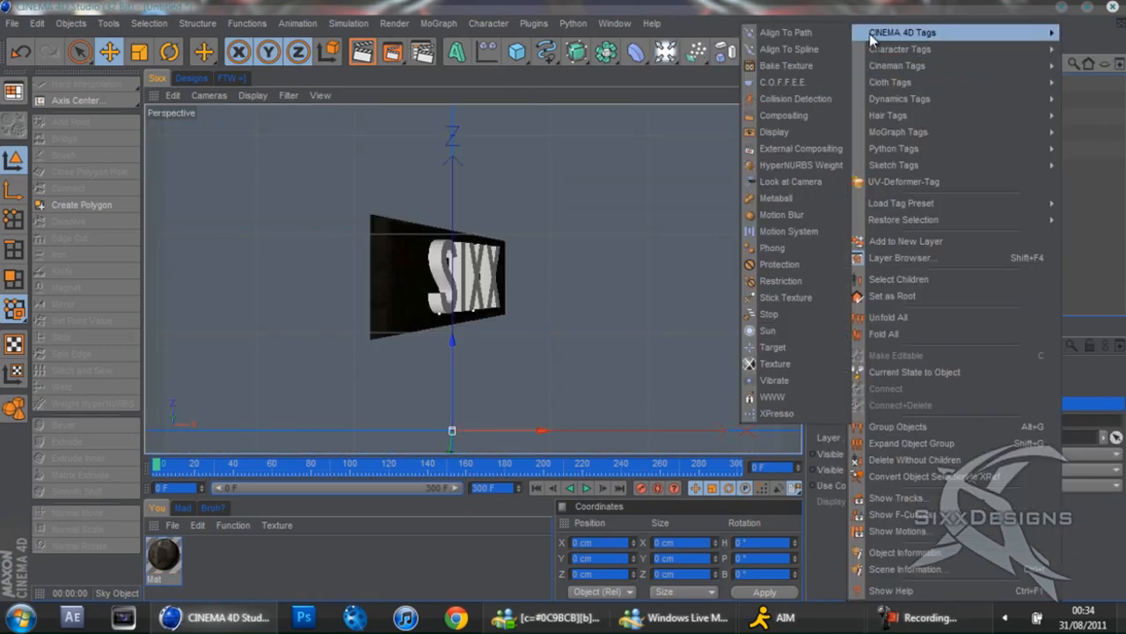
click(809, 117)
click(900, 458)
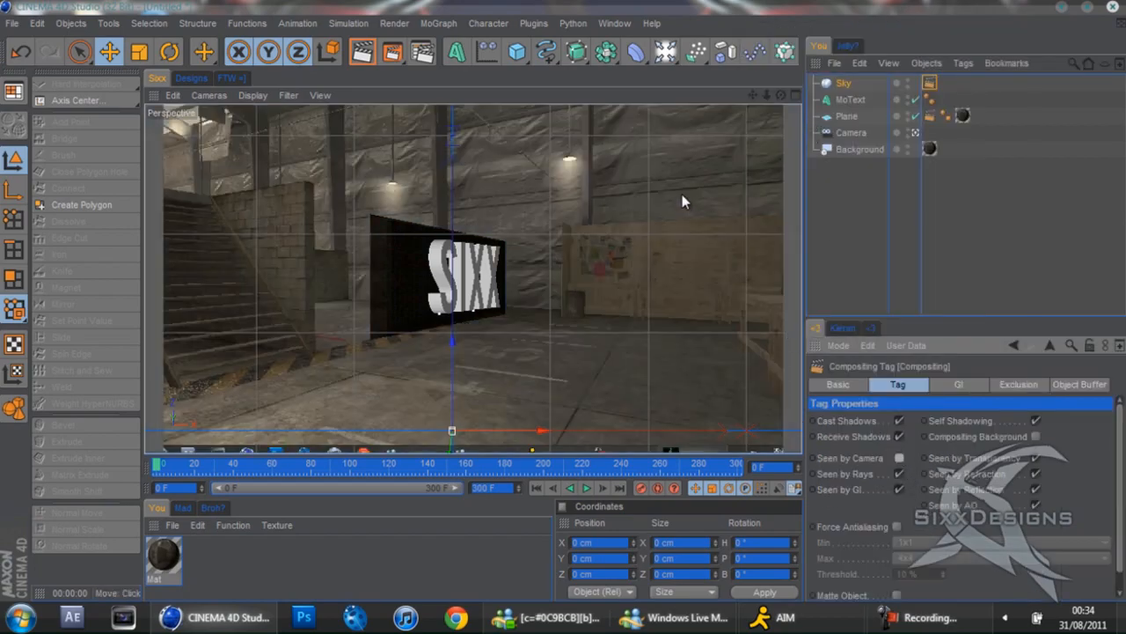
Step: Review the render settings for Ambient Occlusion and Global Illumination, and render the perspective view to preview the sky lighting
click(422, 51)
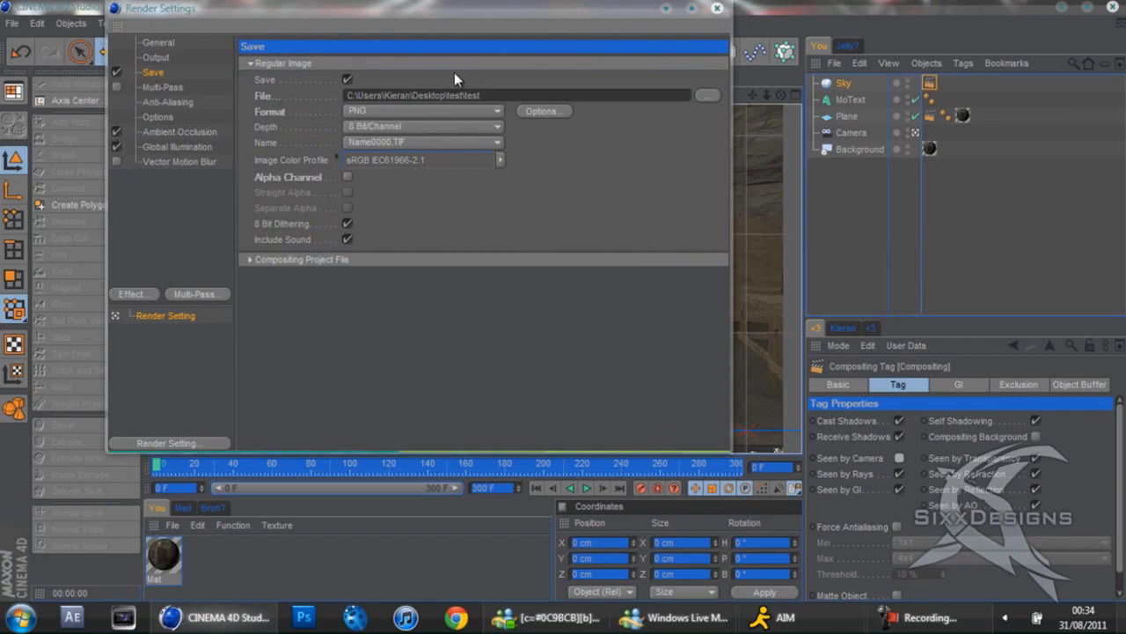
click(717, 8)
click(362, 51)
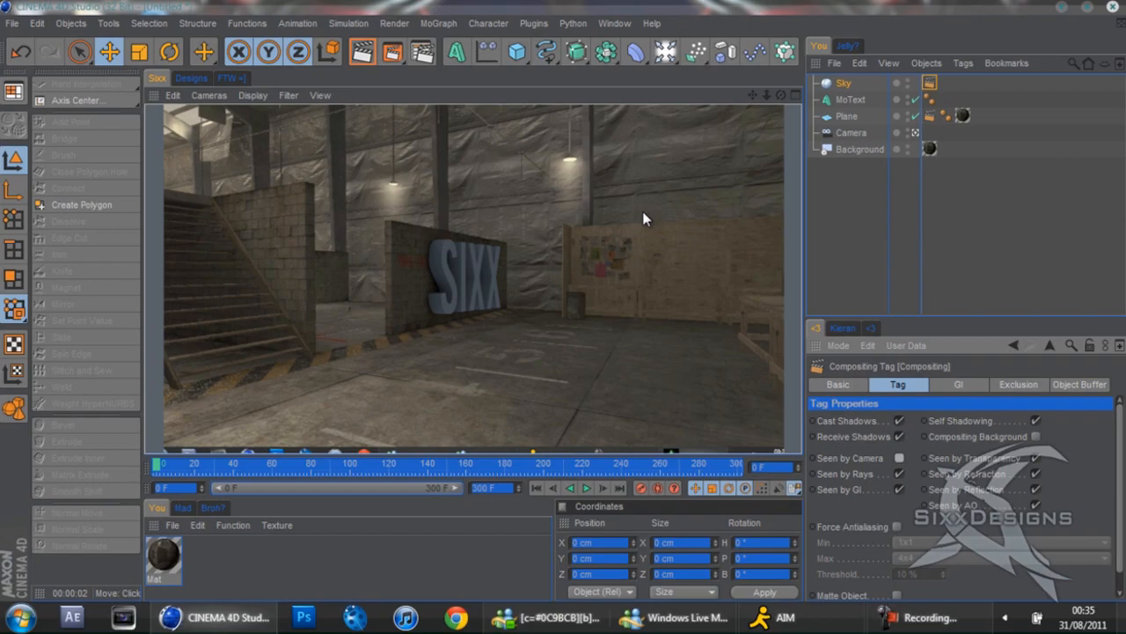
Step: Rotate the MoText in small turns to a pitch of about -23.075°, previewing its alignment with the wall in renders
click(861, 99)
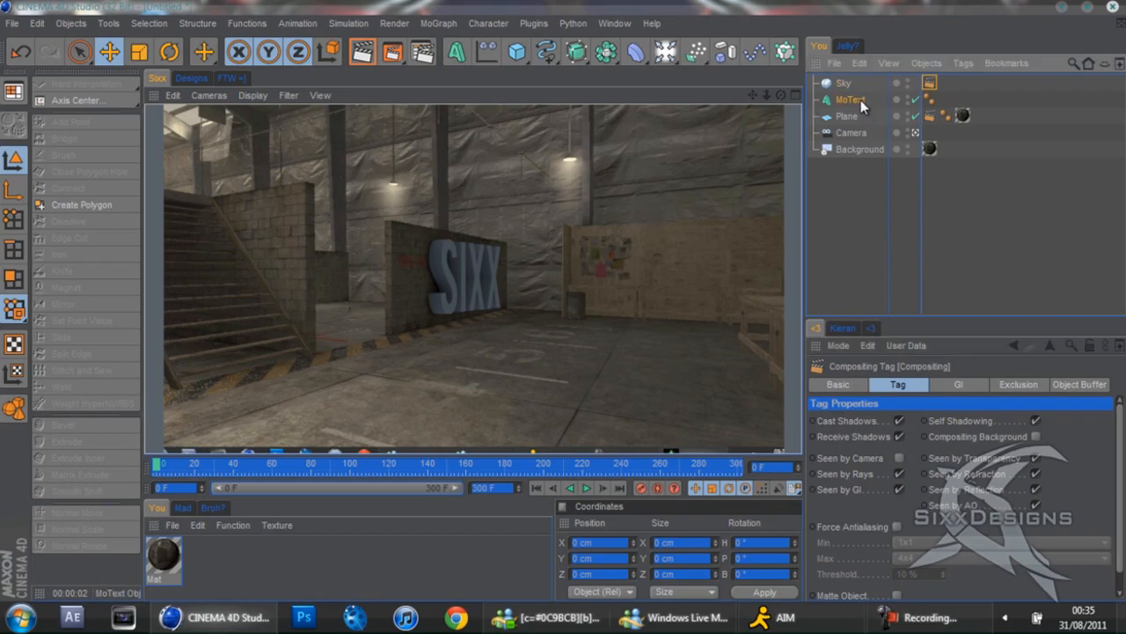
click(170, 51)
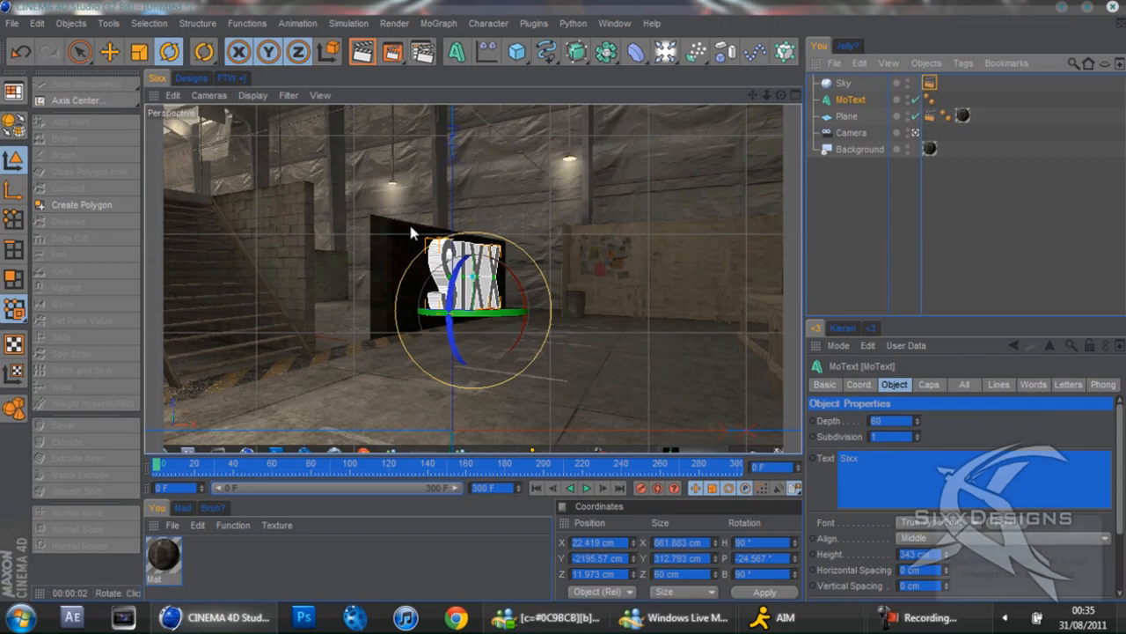
drag(475, 317, 480, 319)
click(363, 53)
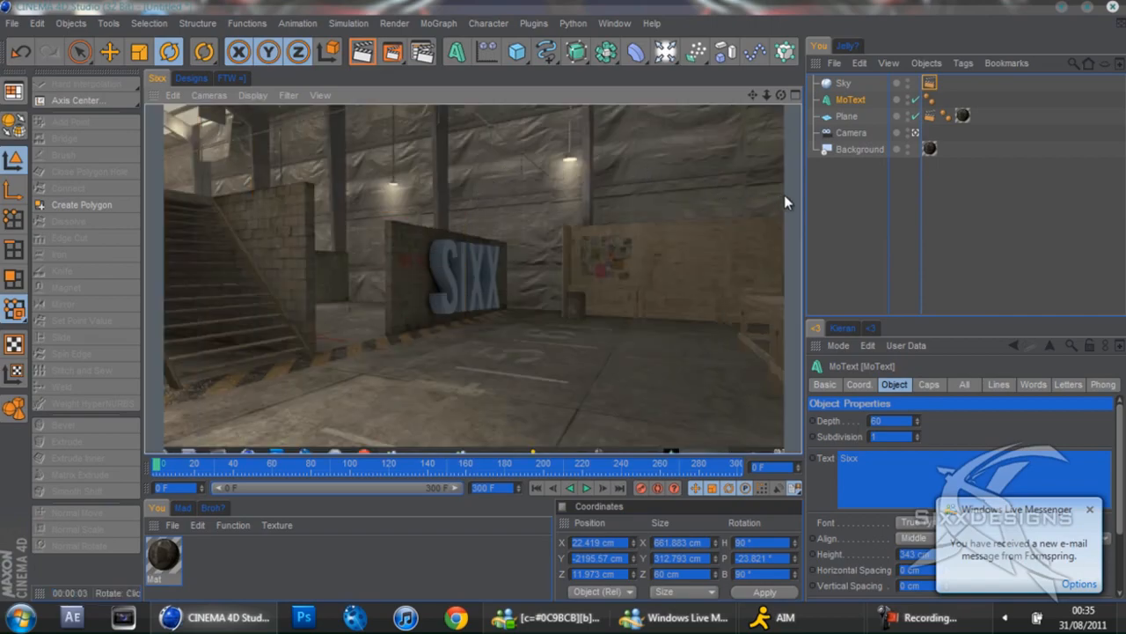
click(858, 96)
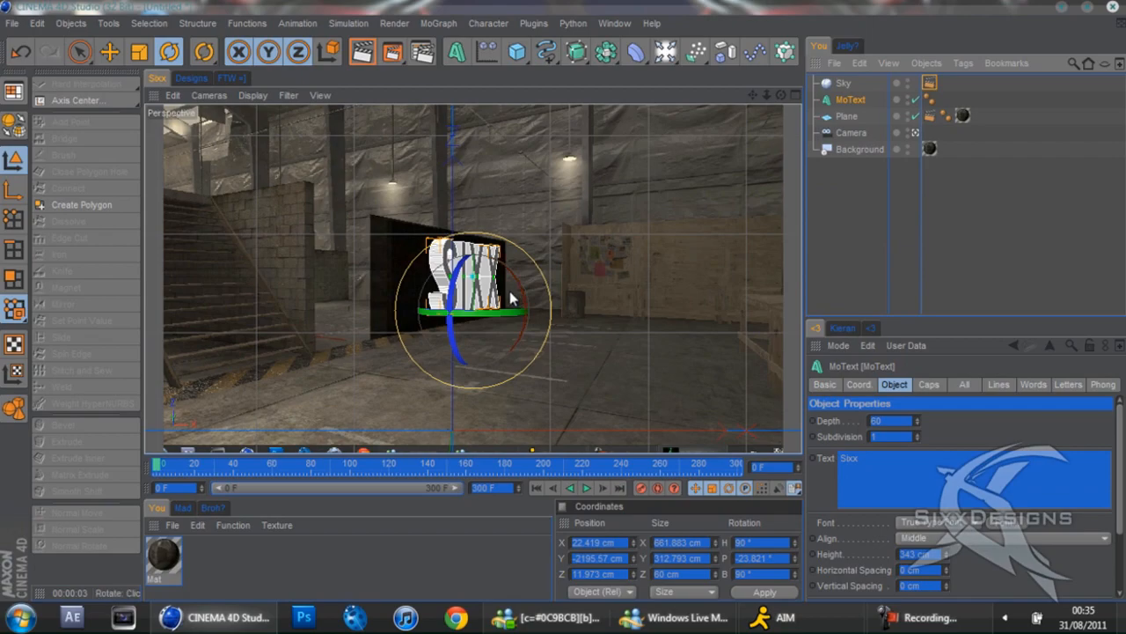
drag(492, 310, 496, 310)
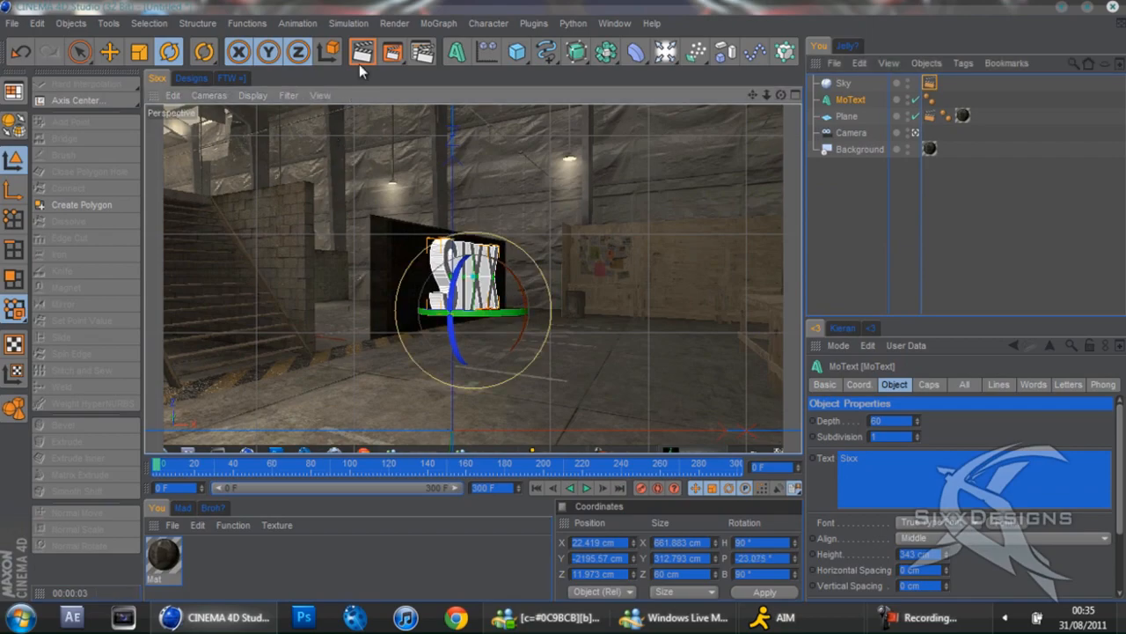
key(ctrl+r)
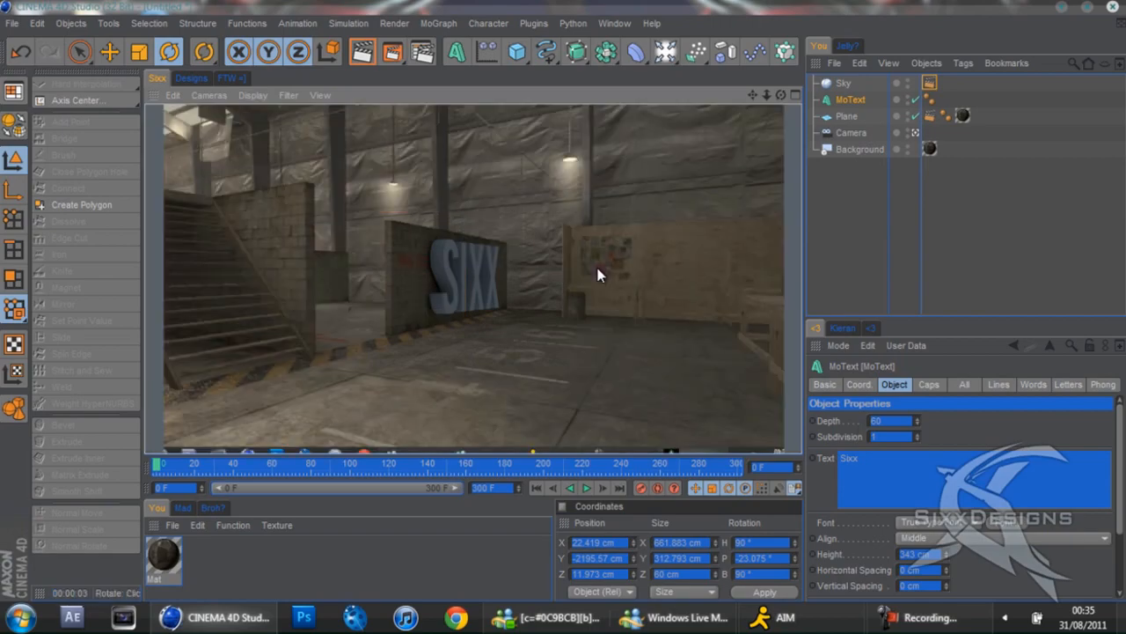
click(878, 187)
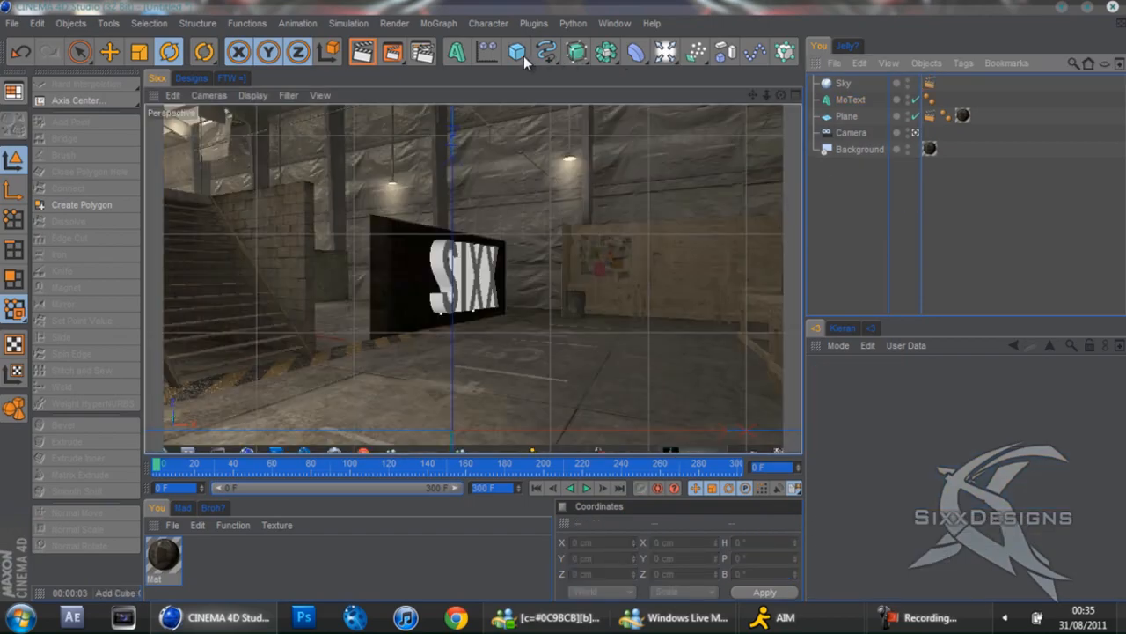
Step: Duplicate the wall plane and show the copy's coordinate settings
click(842, 118)
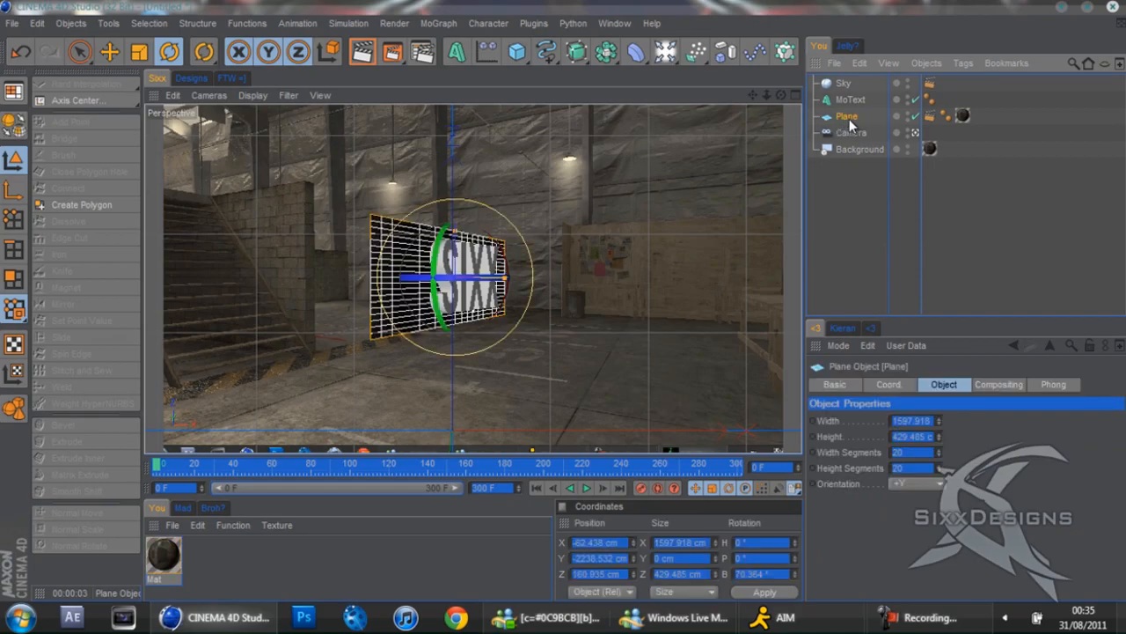
ctrl+drag(849, 123, 851, 132)
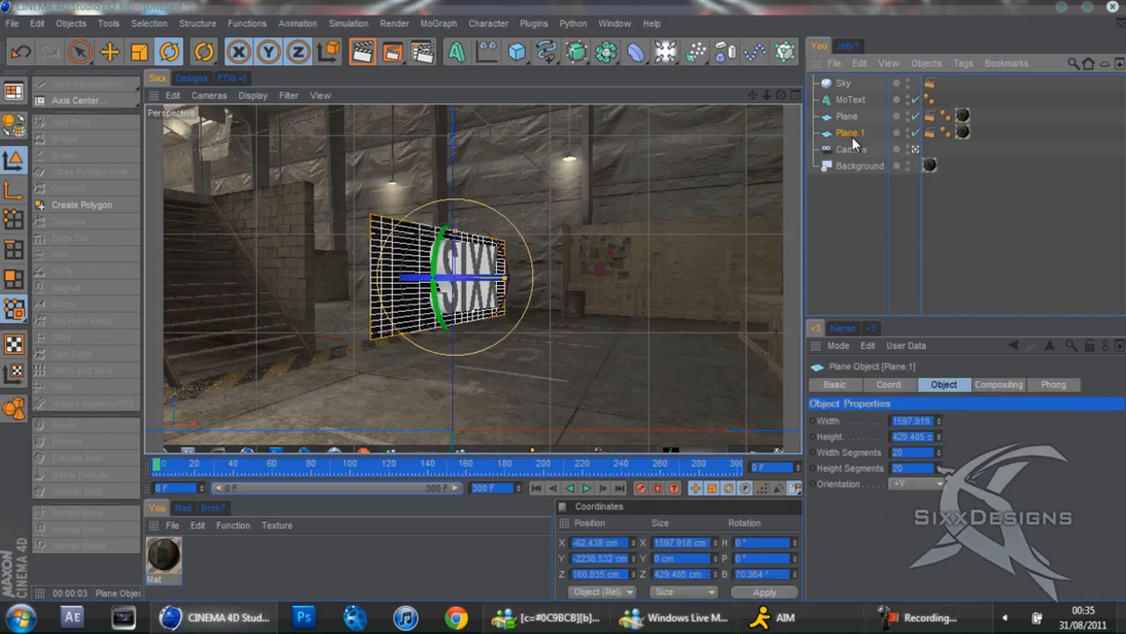
click(883, 384)
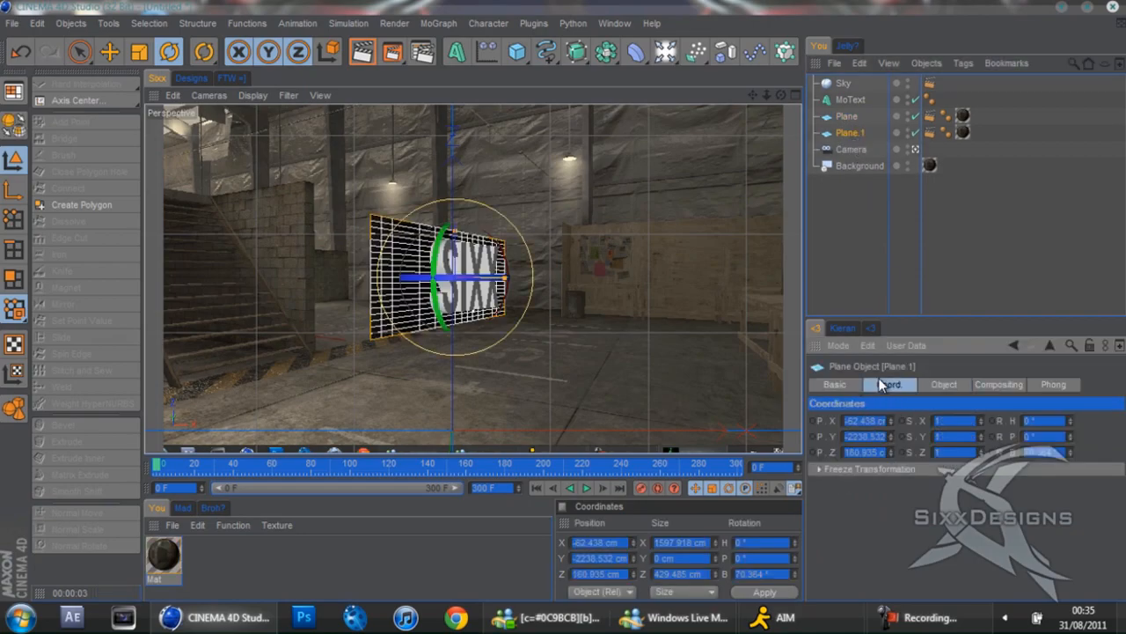
drag(1071, 457, 1072, 445)
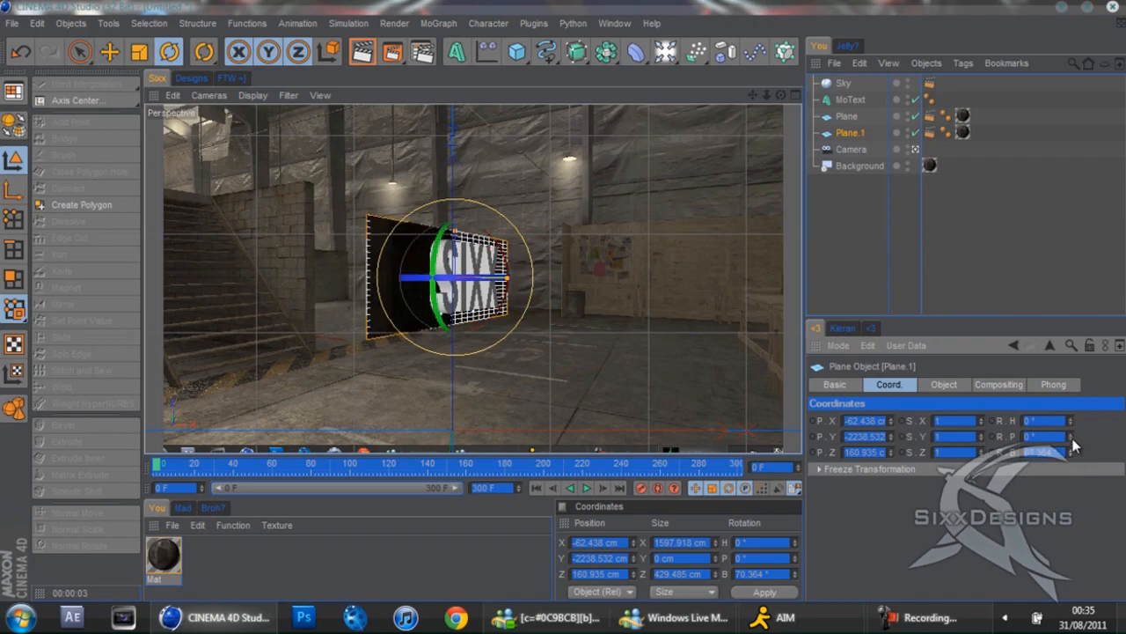
drag(1072, 437, 1072, 434)
key(ctrl+z)
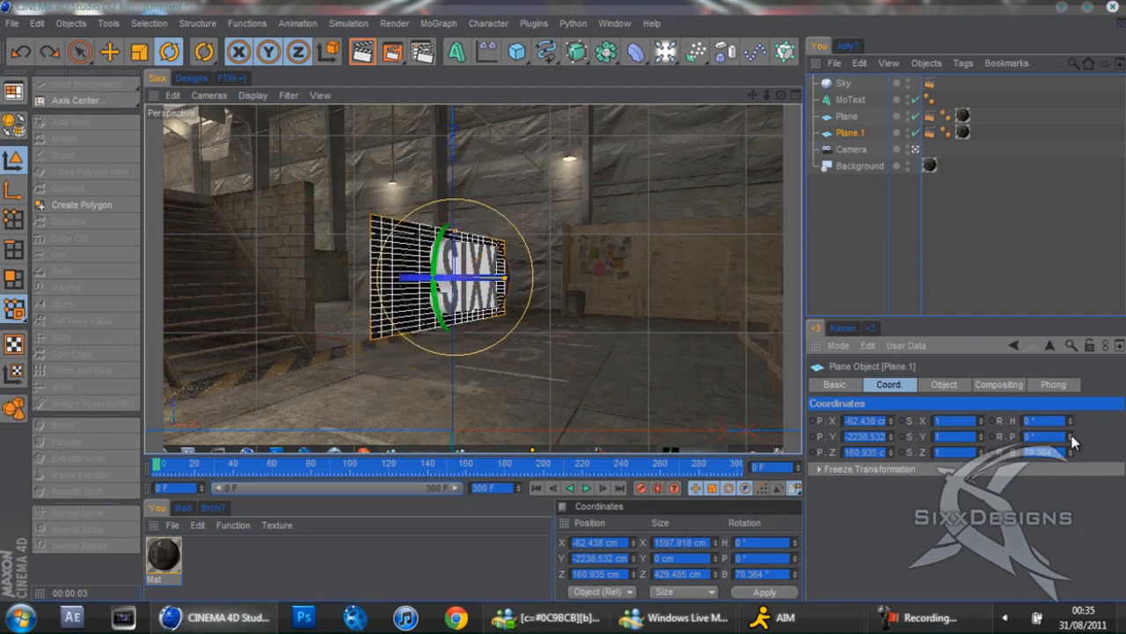
Step: Set the duplicated plane's bank rotation to 0°
drag(1060, 450, 947, 422)
text(0)
key(Return)
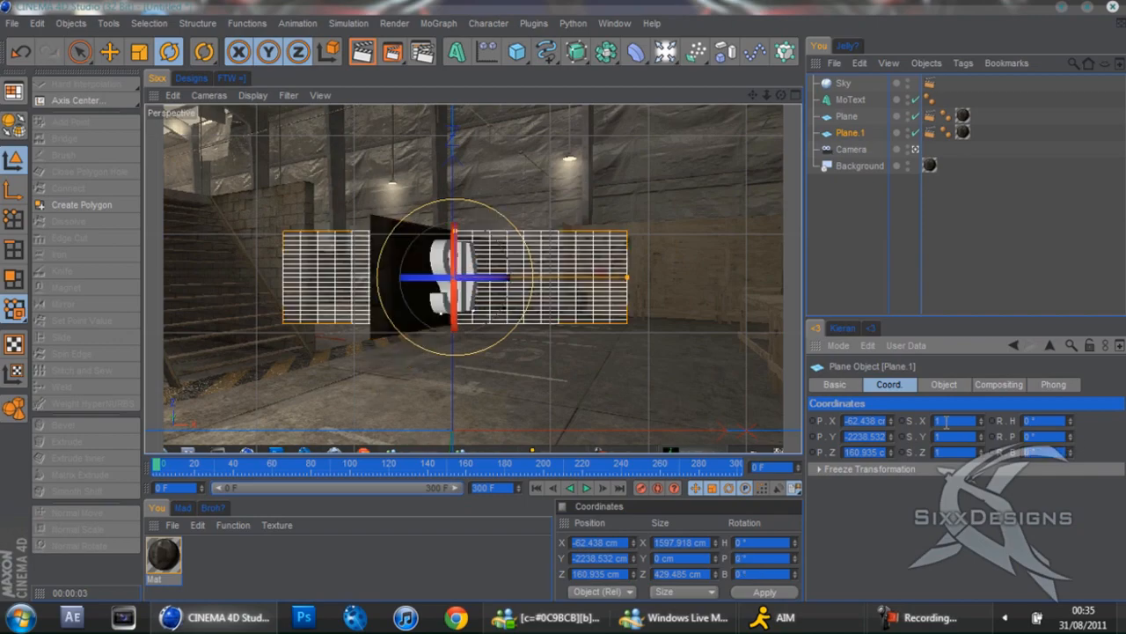
Step: Tilt the duplicated plane to a pitch of -69° and lower it towards the floor to about Y -2406.5 cm, Z -276.7 cm
drag(1072, 422, 1072, 420)
key(ctrl+z)
drag(1072, 440, 1073, 444)
key(e)
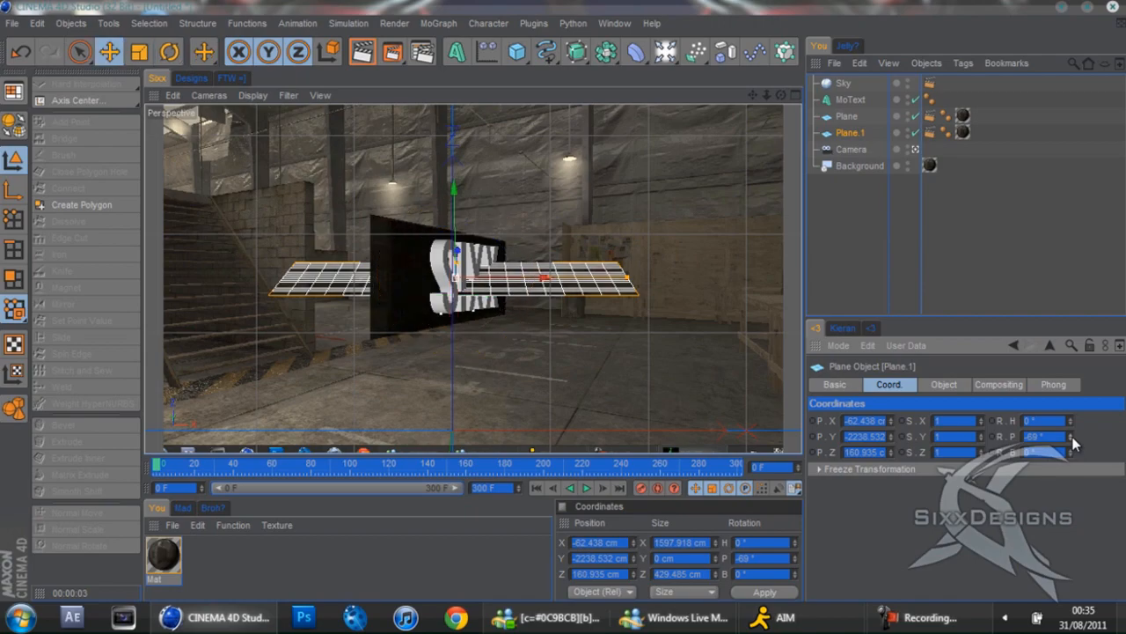
drag(454, 198, 564, 323)
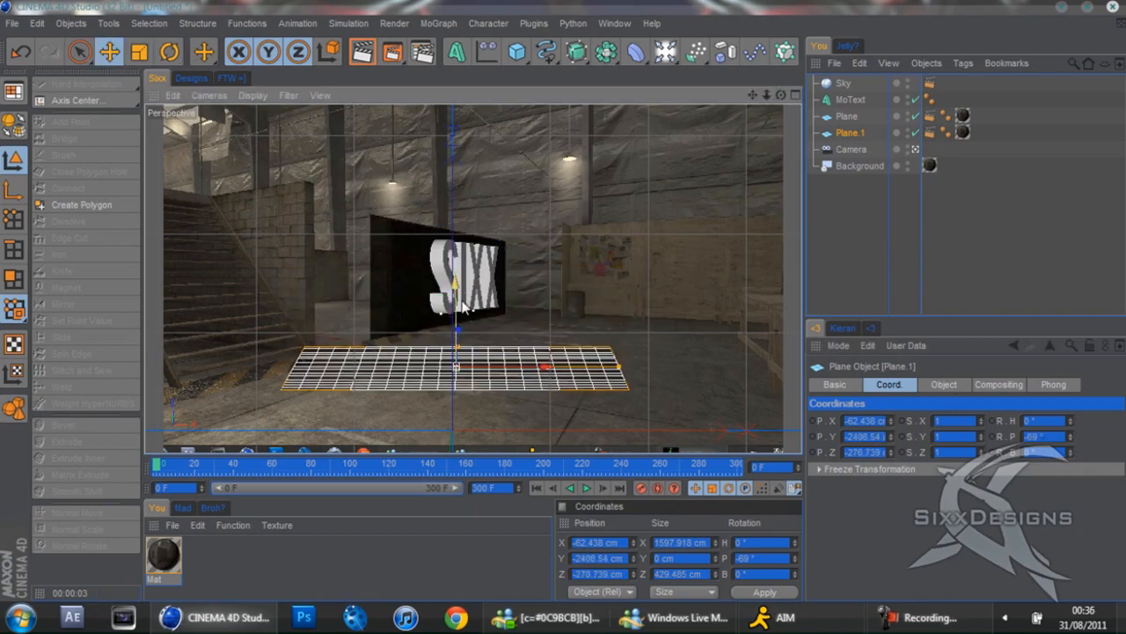
Step: Tilt the floor plane to a pitch of about -75° and enlarge it to about 3594 by 2820 cm
click(169, 53)
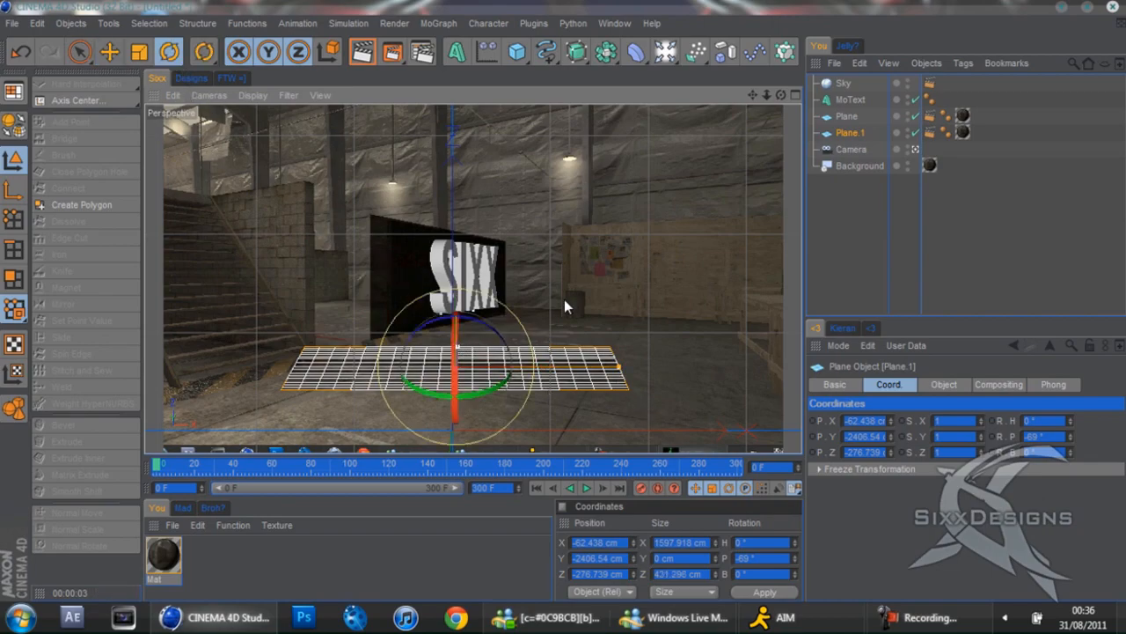
drag(458, 350, 450, 339)
mouse_move(622, 363)
mouse_down()
mouse_move(635, 308)
mouse_move(1021, 352)
mouse_move(588, 297)
mouse_move(631, 343)
mouse_up()
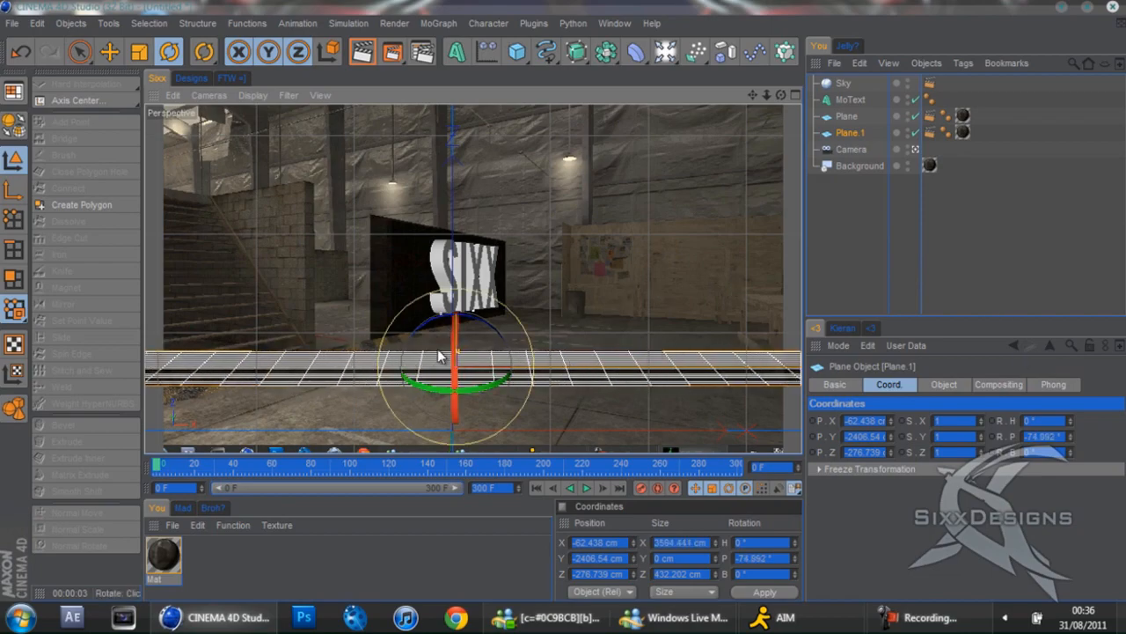
drag(465, 357, 569, 300)
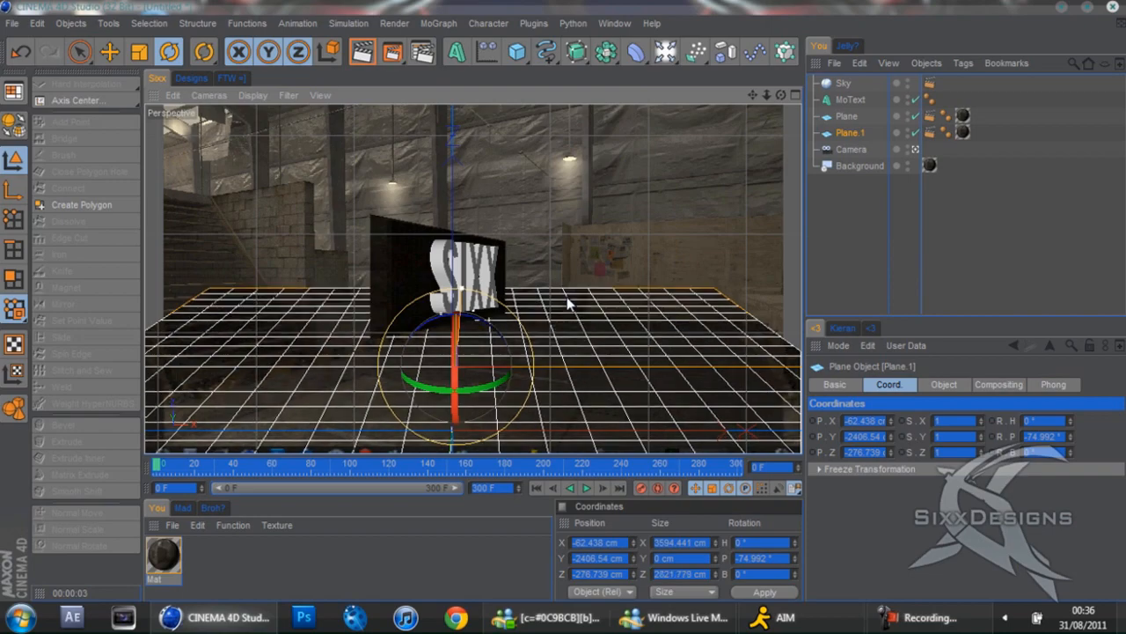
Step: Hide the floor plane in the viewport and tilt it to a pitch of about -79.4° to match the floor
click(909, 130)
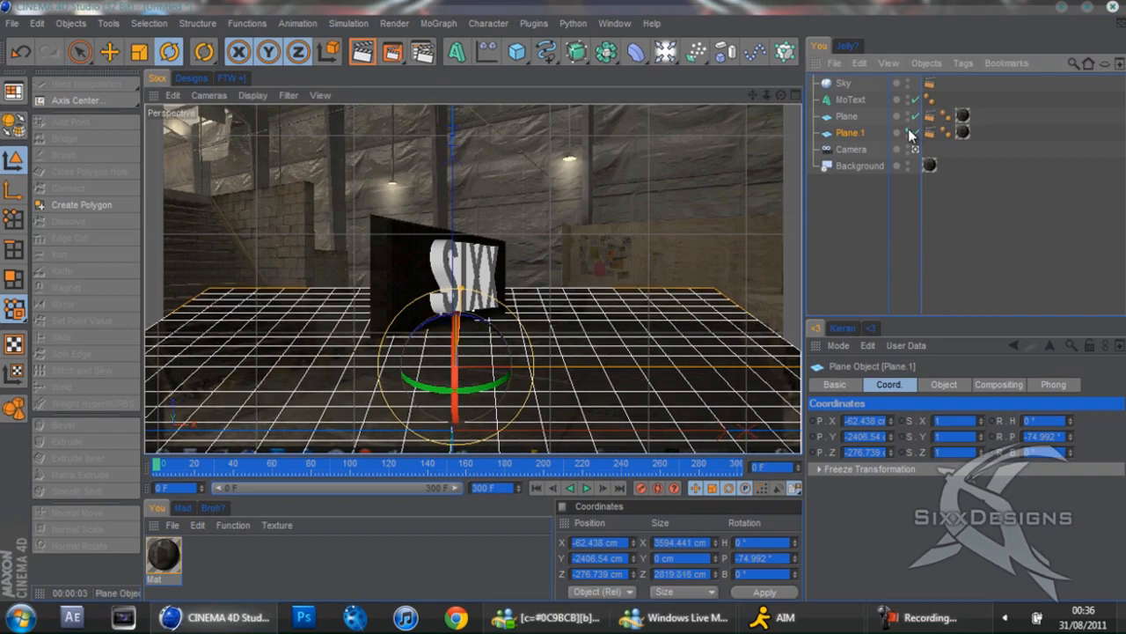
click(909, 131)
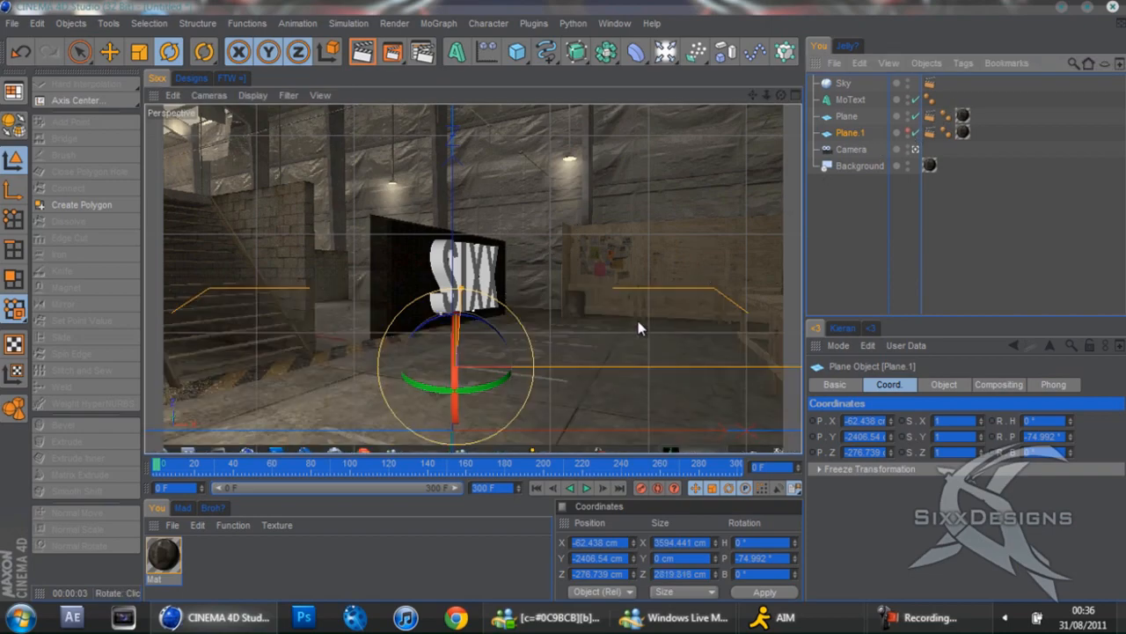
drag(453, 373, 453, 371)
Step: Lower the floor plane to about Y -2426.3 cm, Z -382.6 cm, and restore its default visibility
click(110, 51)
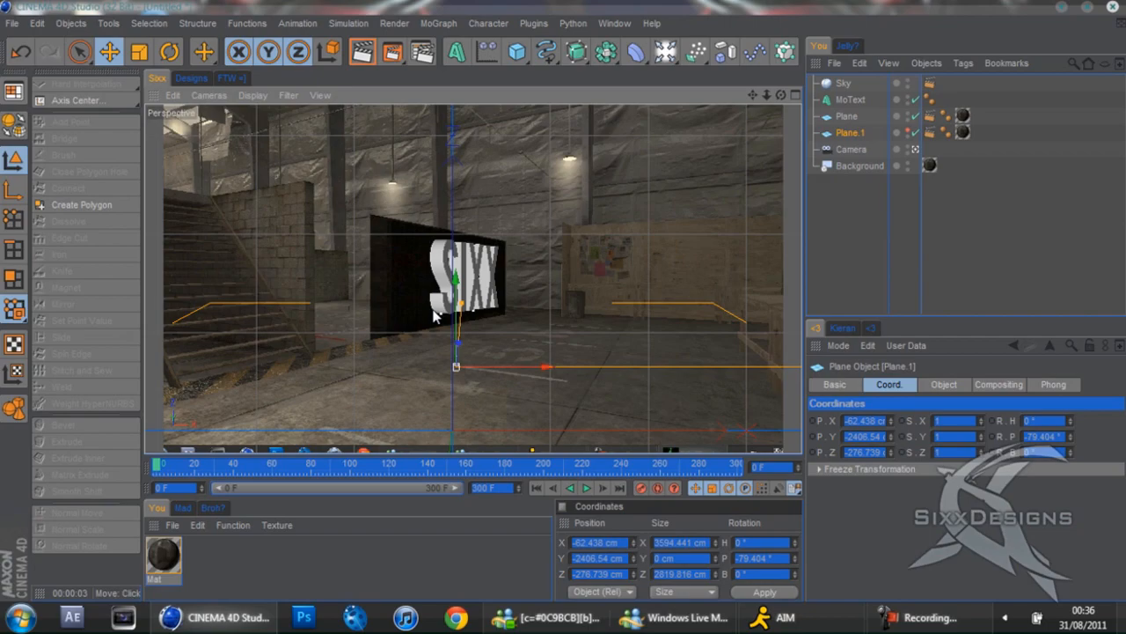
drag(456, 282, 456, 308)
drag(564, 301, 564, 300)
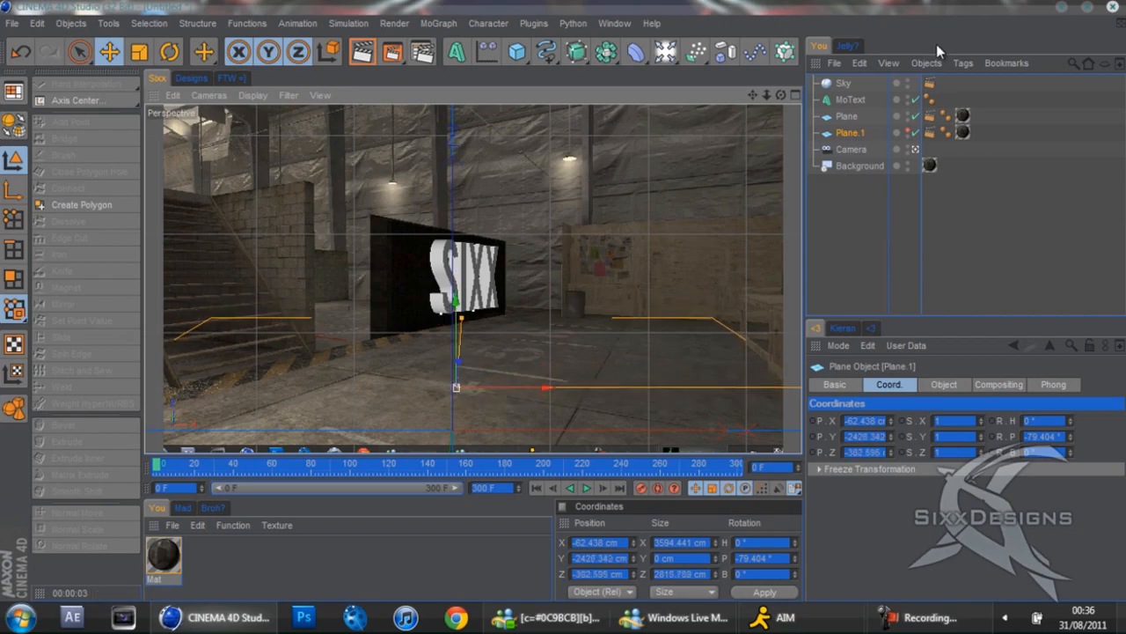
click(910, 126)
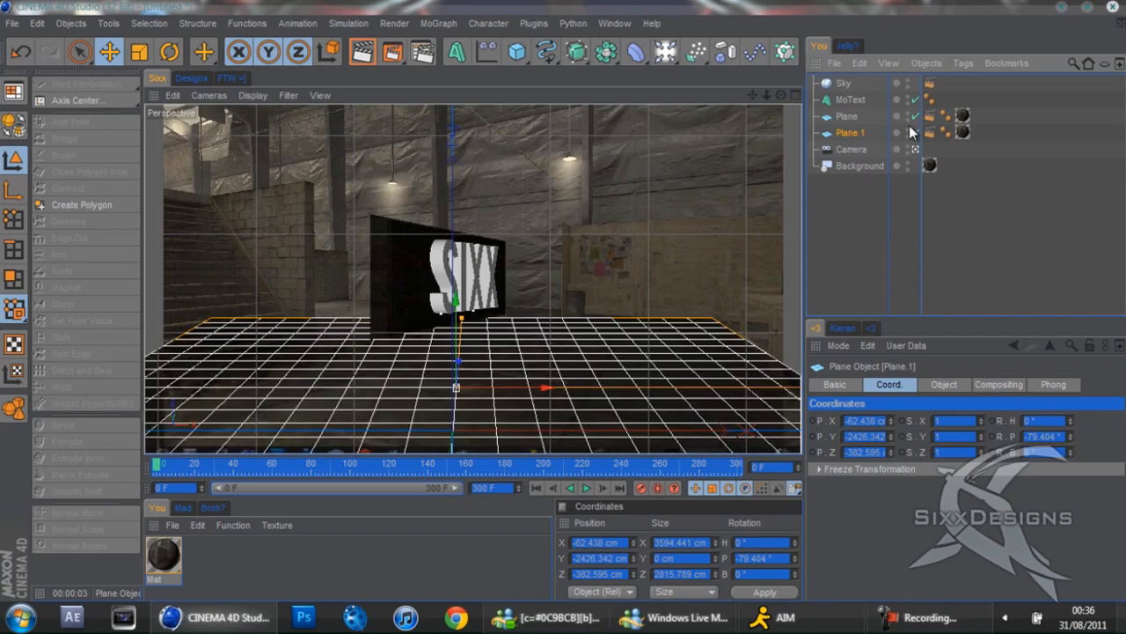
click(909, 125)
click(909, 124)
Step: Duplicate the MoText object and change the copy's text to "Designs"
click(846, 103)
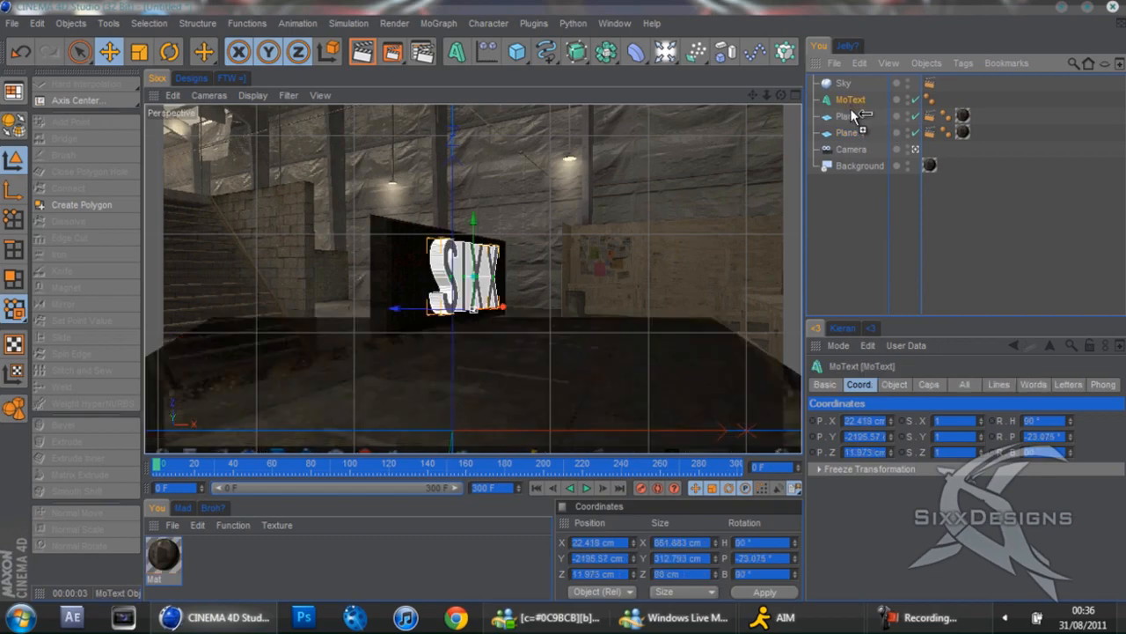
ctrl+drag(850, 111, 851, 113)
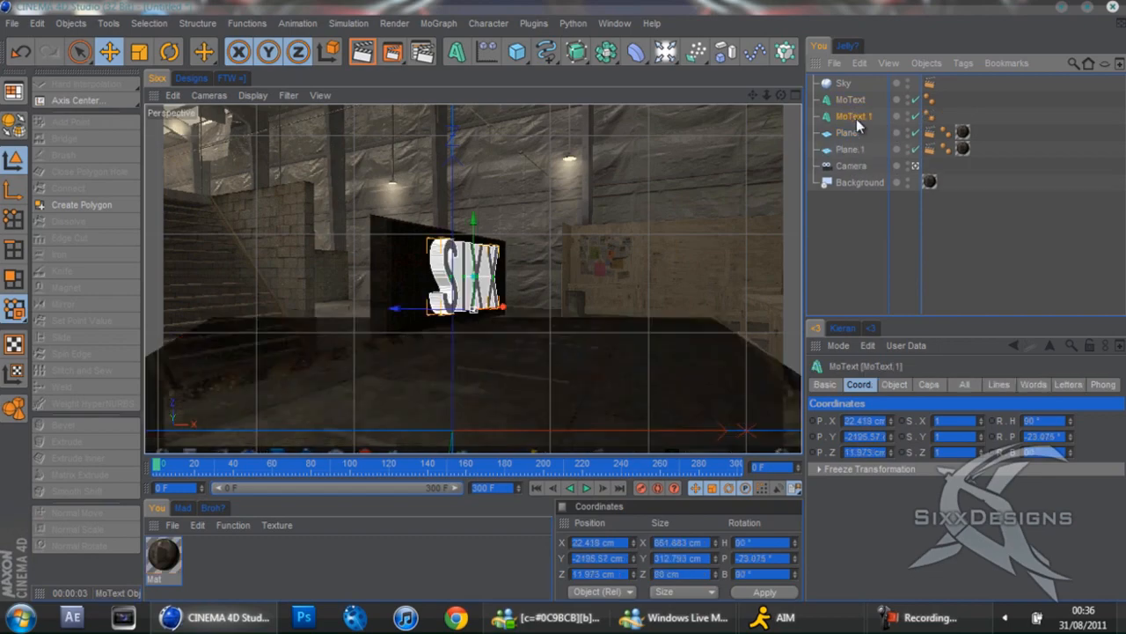
click(894, 384)
drag(941, 469, 705, 417)
text(Designs)
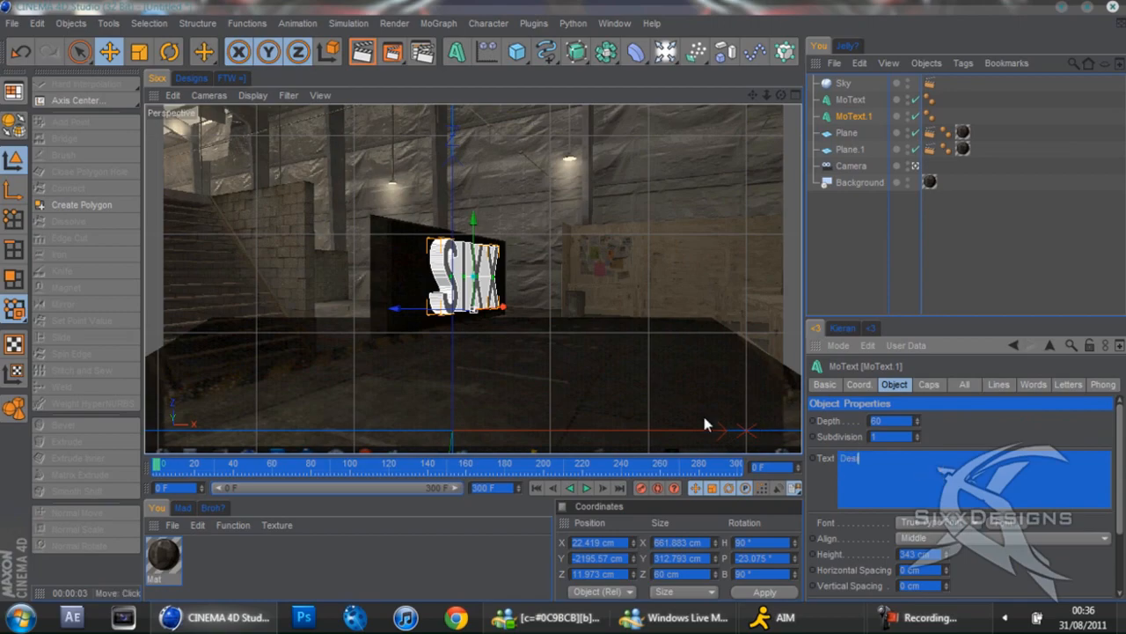
click(850, 298)
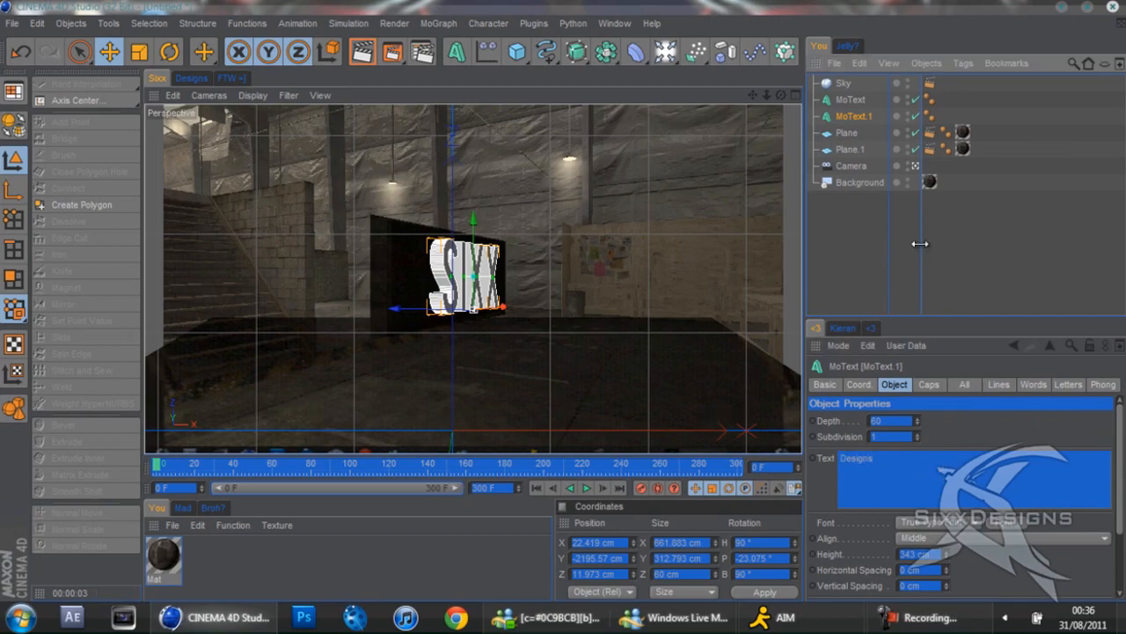
Step: Move the "Designs" text to about X 530.6 cm, Y -1979.1 cm and set its pitch to -90°
click(858, 384)
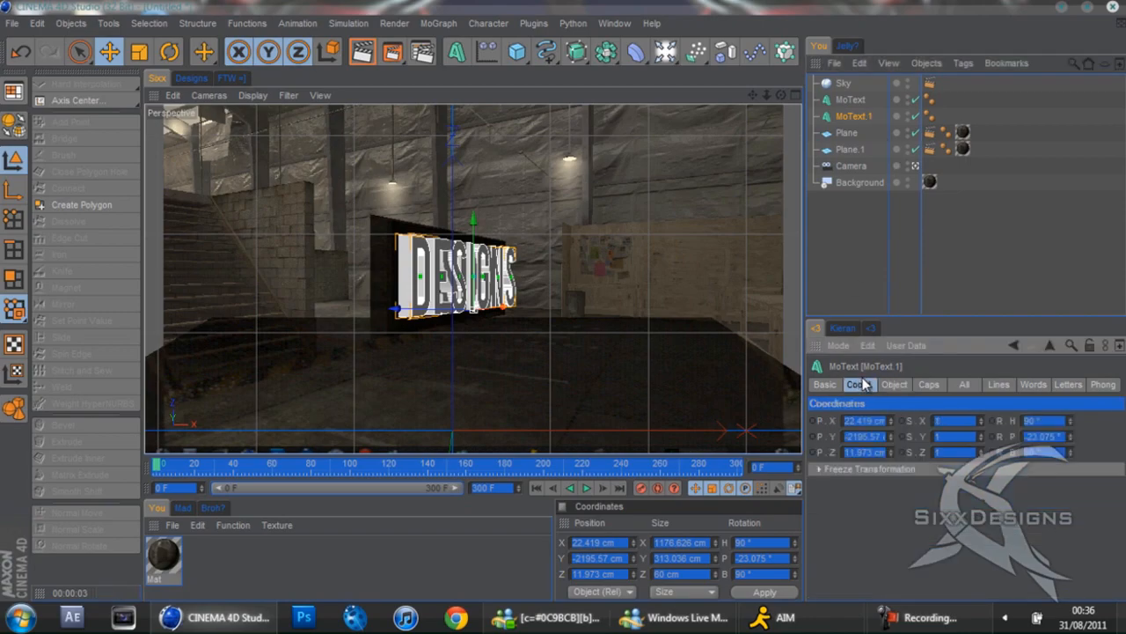
drag(440, 303, 563, 304)
drag(1071, 437, 841, 481)
key(BackSpace)
text(-90)
key(Return)
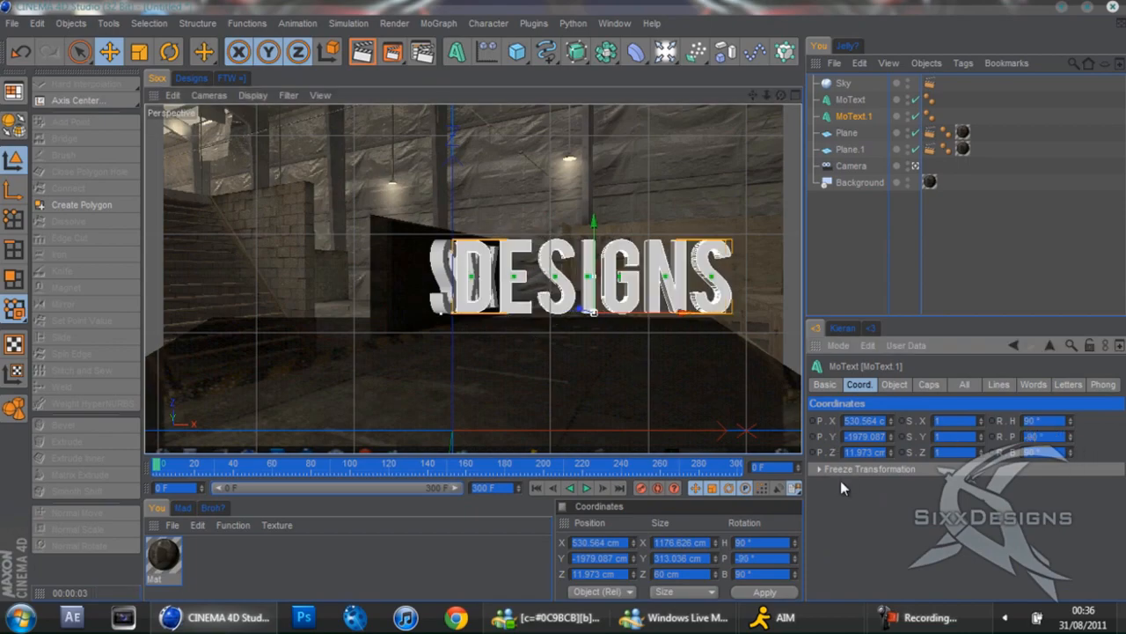
Step: Set the "Designs" text's pitch to -150° and lower it to about Z -263.5 cm
mouse_move(1071, 437)
mouse_down()
mouse_move(1082, 443)
mouse_move(1069, 445)
mouse_up()
drag(565, 301, 568, 299)
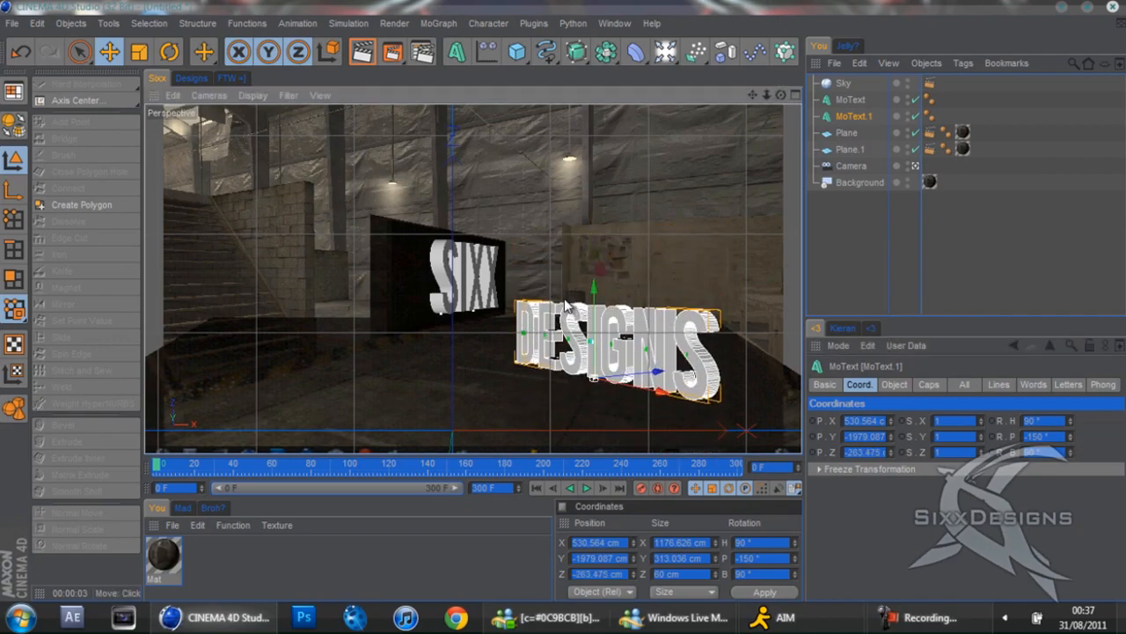
Step: Rotate the "Designs" text to about heading 96.6°, pitch -150.8° and bank 99.3°, checking its alignment with a preview render
click(169, 51)
drag(638, 374, 625, 381)
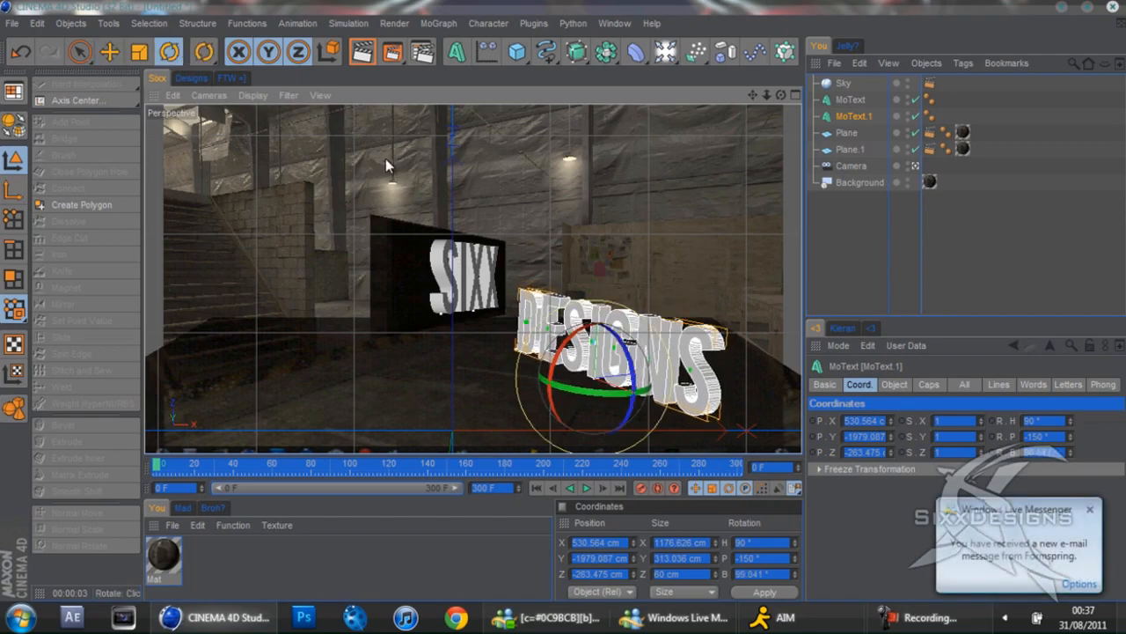
click(361, 53)
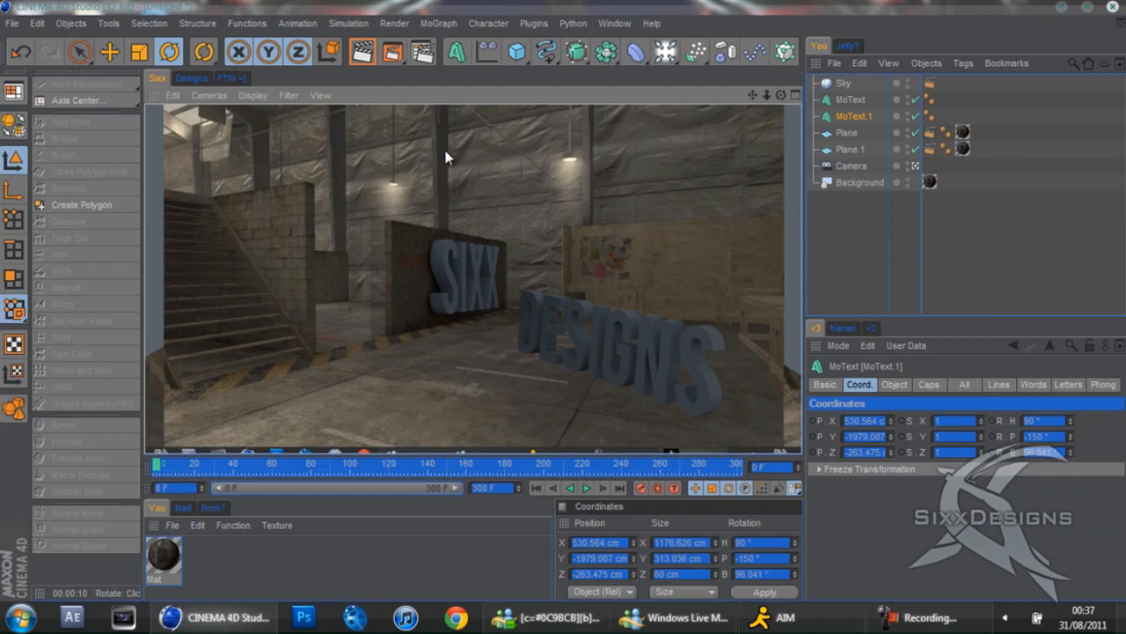
click(851, 117)
drag(558, 356, 550, 348)
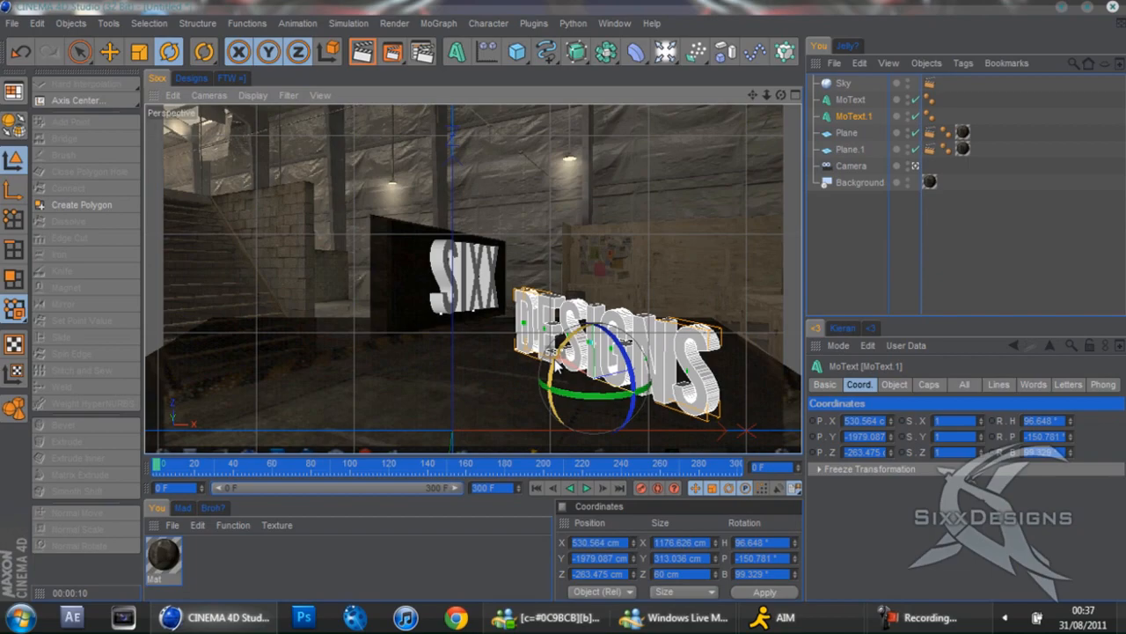
Step: Copy the floor plane's Y position of -2426.342 cm to the "Designs" text and compare the placement with a preview render
click(849, 150)
drag(845, 436, 918, 438)
key(ctrl+c)
right_click(870, 436)
click(887, 464)
click(869, 115)
drag(846, 438, 1089, 406)
key(ctrl+v)
key(Return)
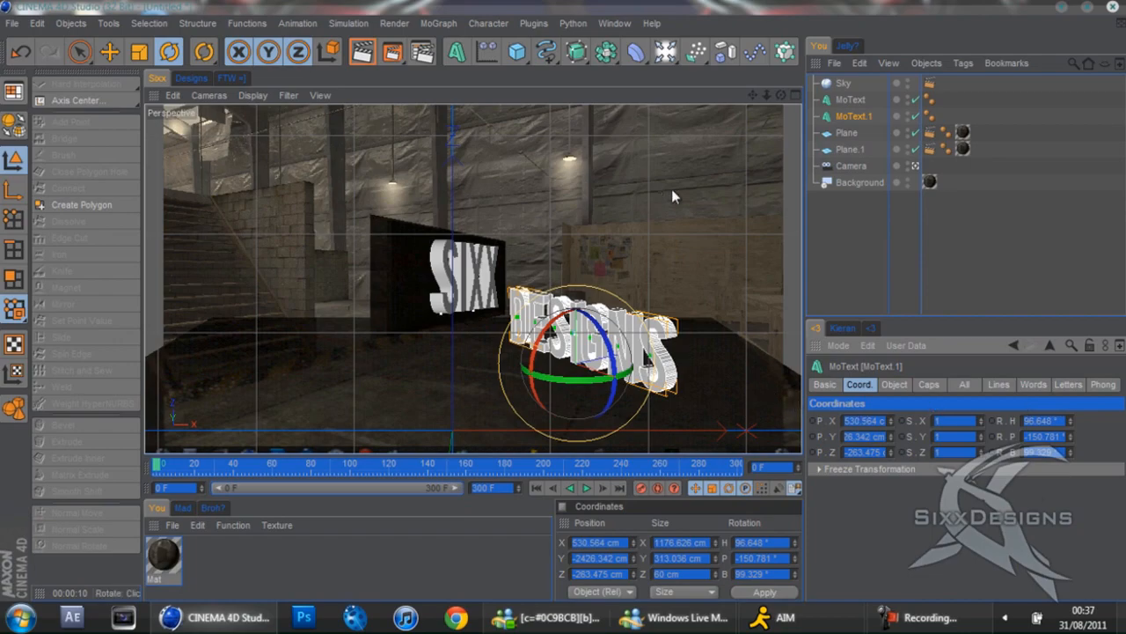
click(362, 52)
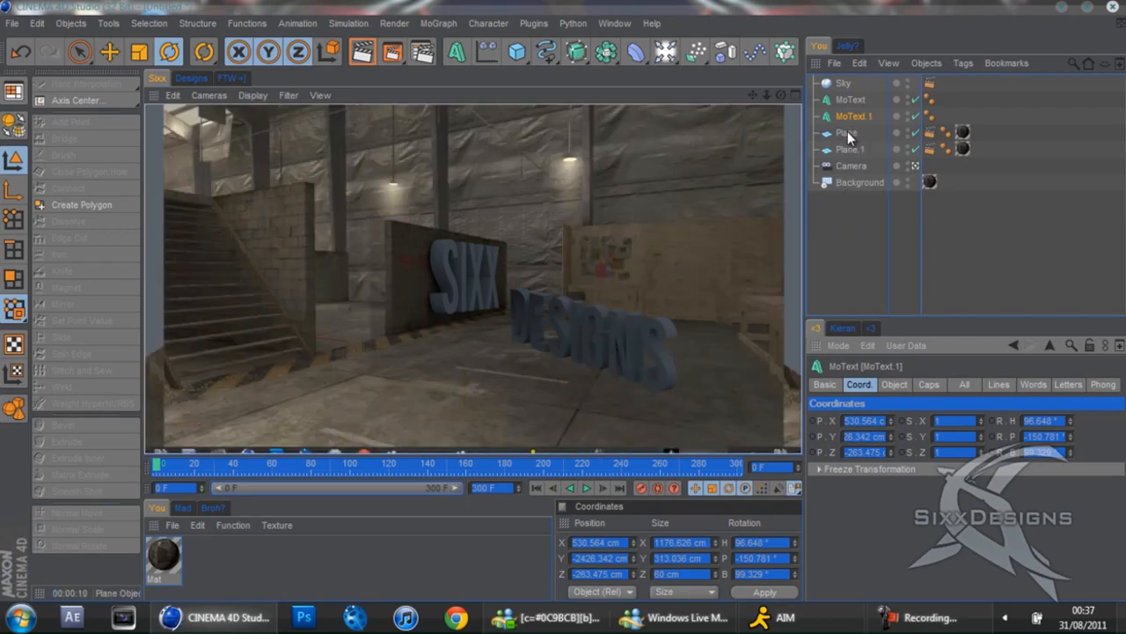
key(ctrl+z)
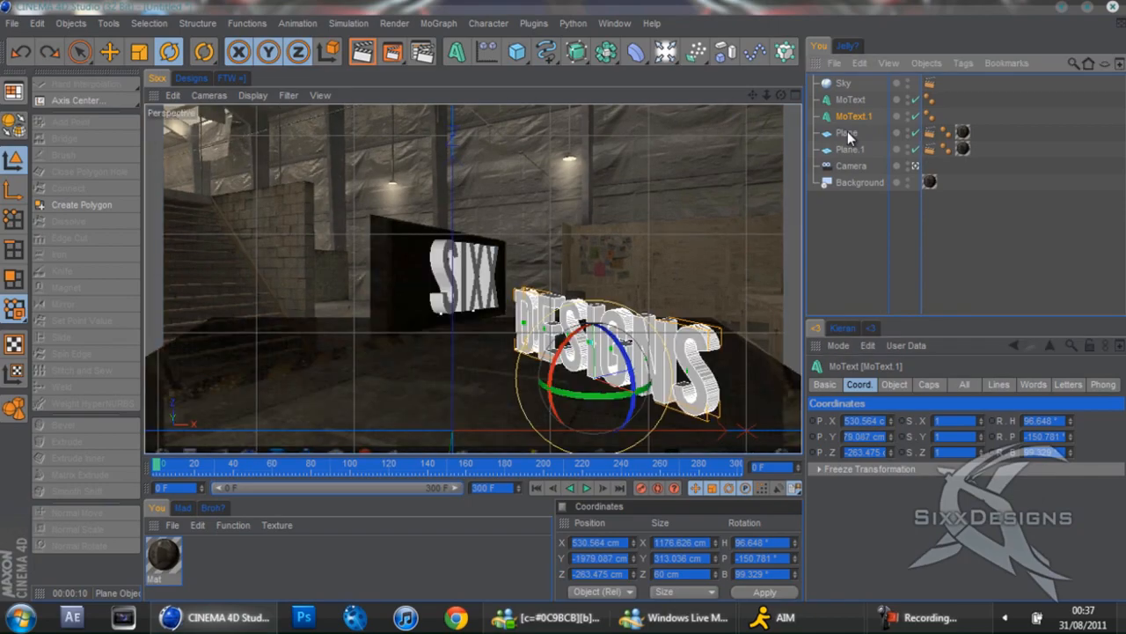
key(ctrl+y)
Step: Copy the wall plane's X position and select the floor plane's coordinates
click(847, 133)
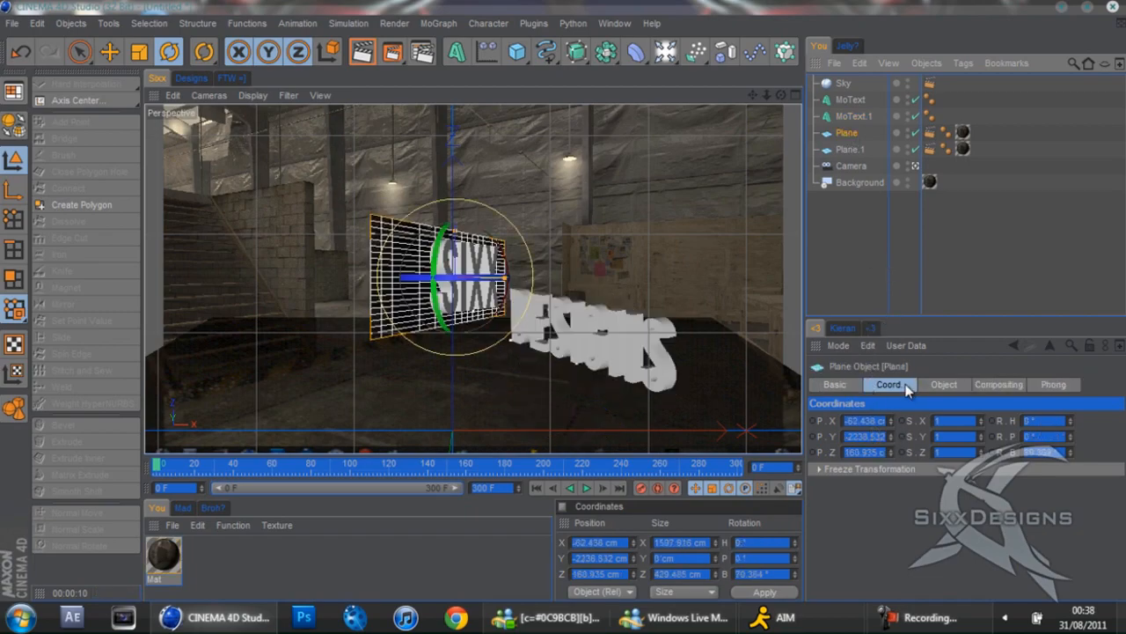
drag(844, 421, 893, 428)
right_click(870, 420)
click(879, 444)
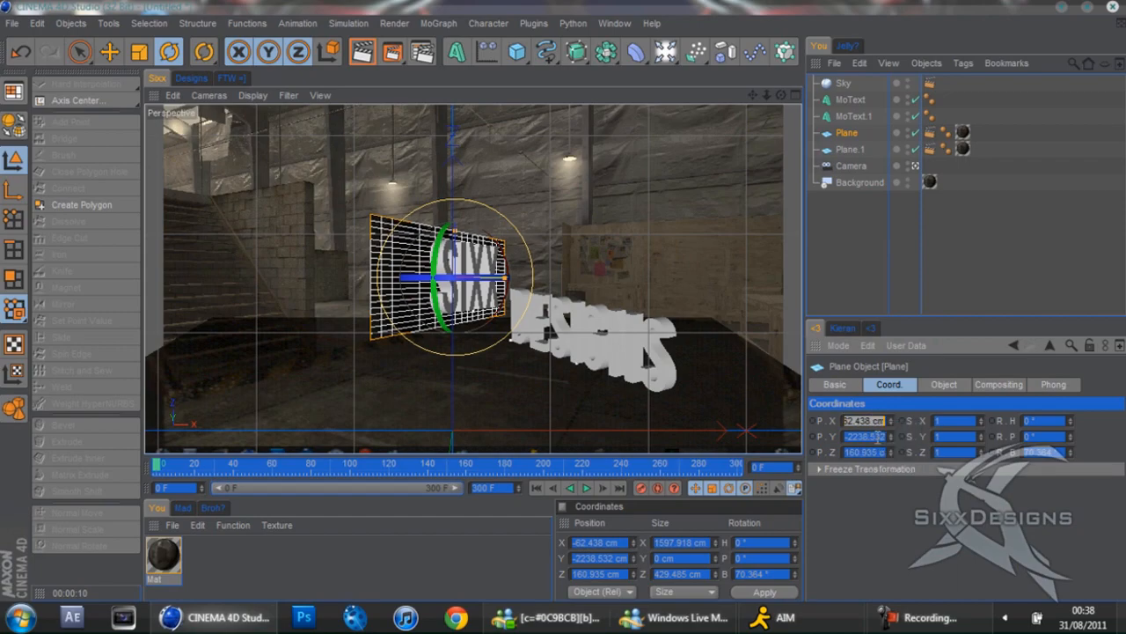
click(850, 149)
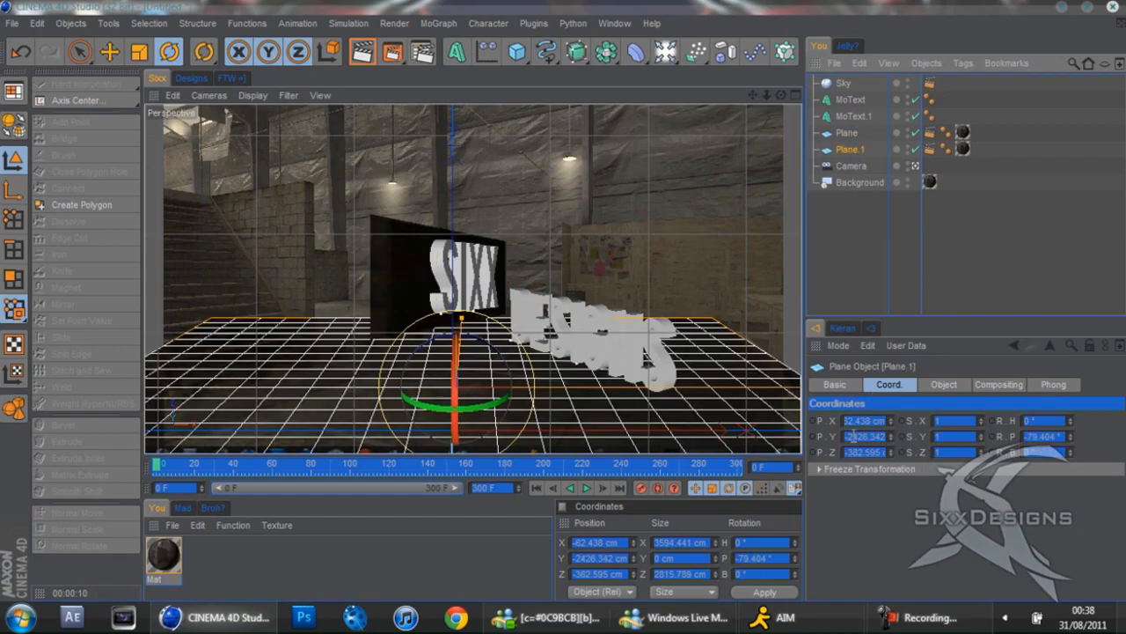